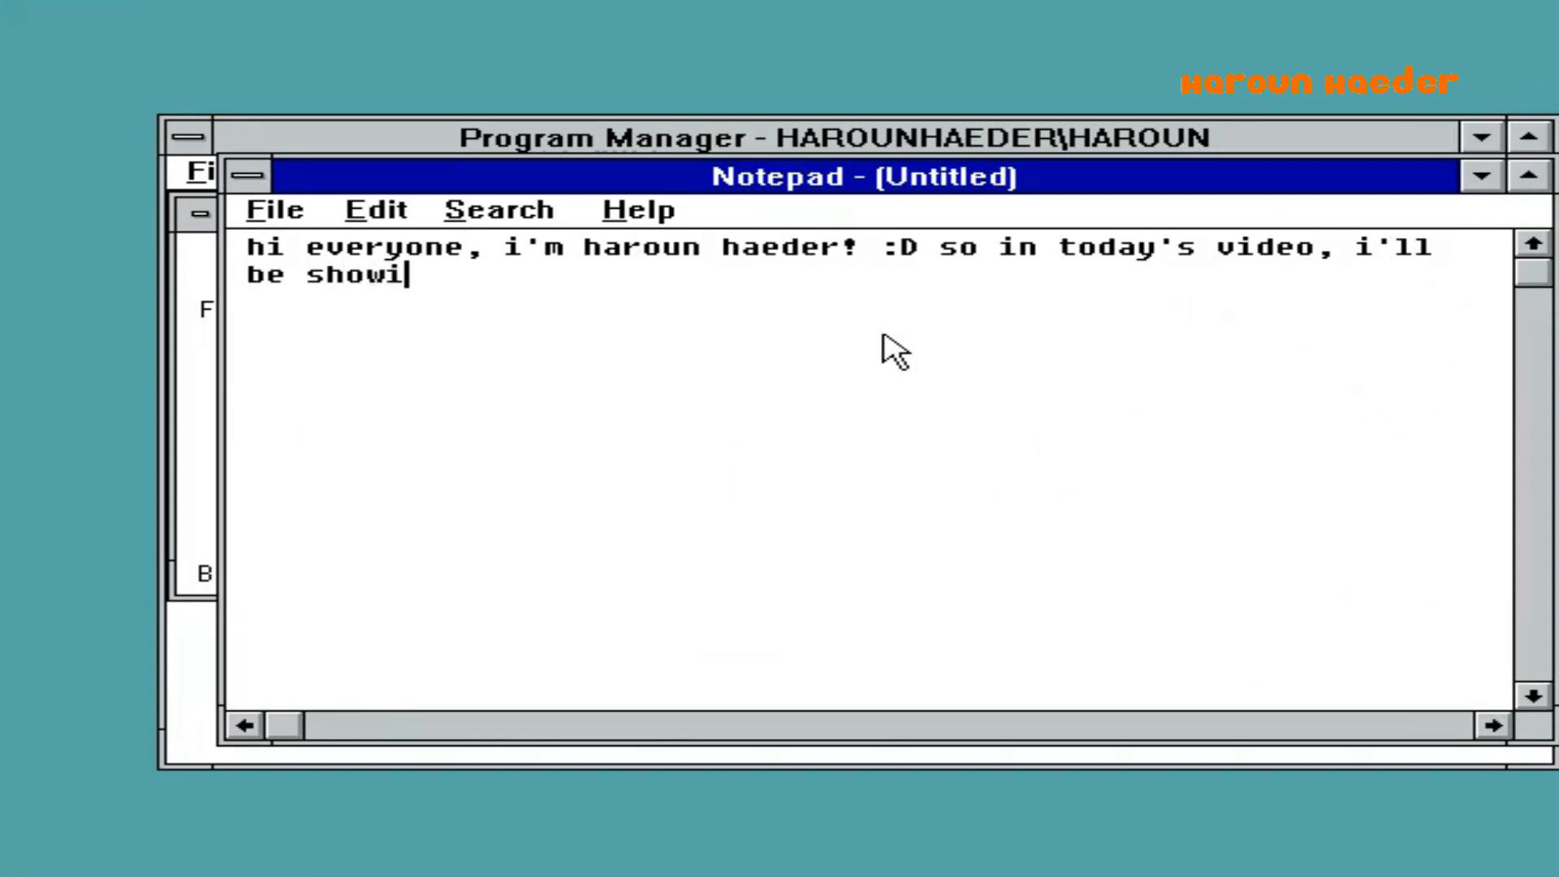
- Finish the intro text with "showing you how to draw squidward in ms paint in windows nt 3.51!!! now let's go"
type("squi")
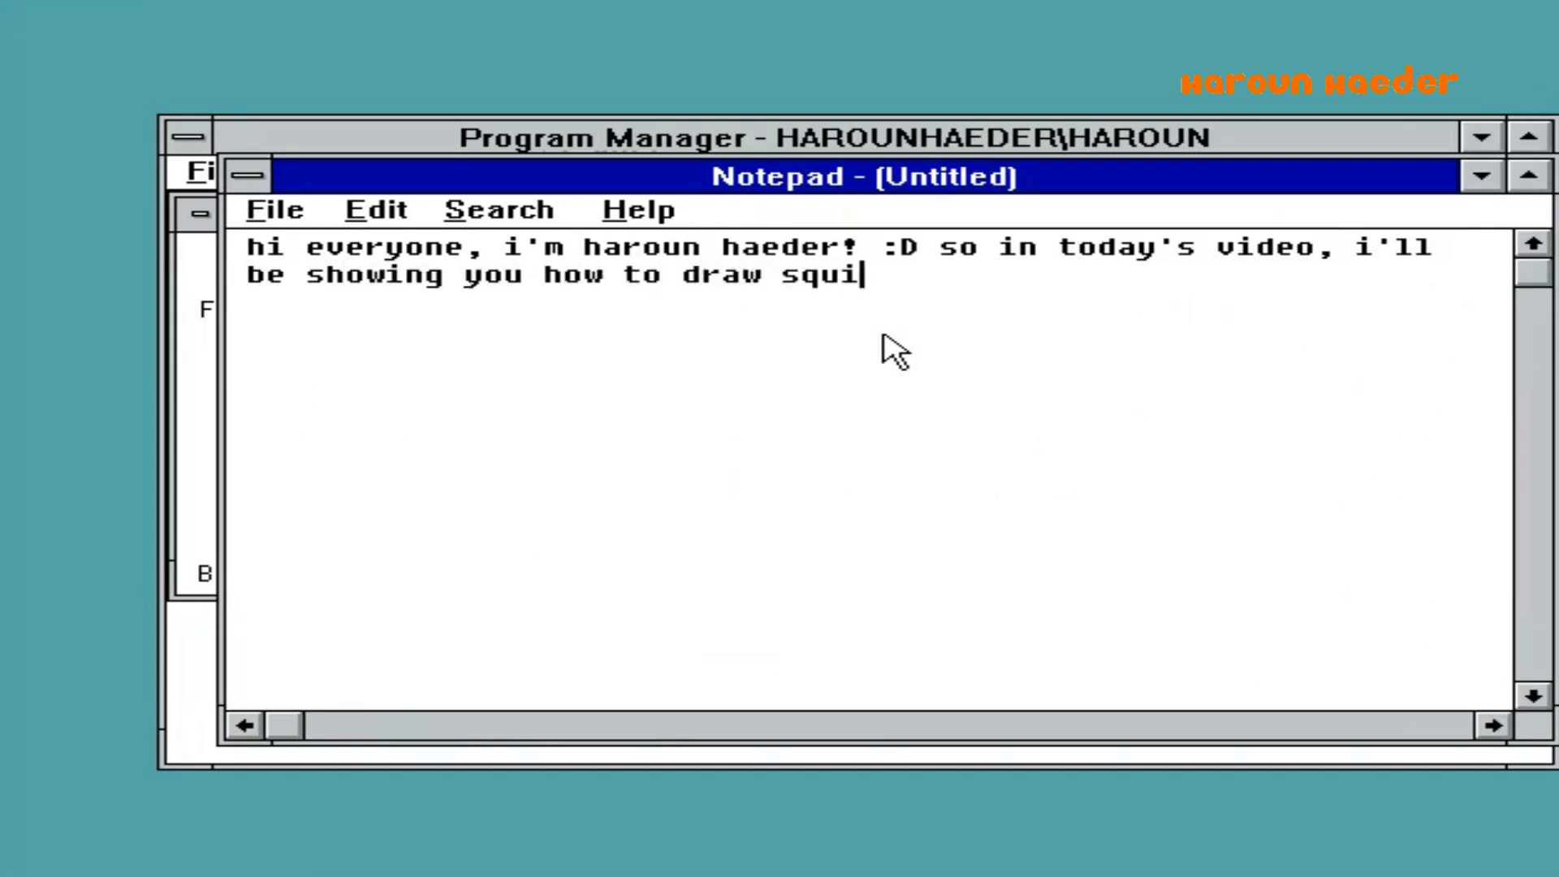
type("dward in ms")
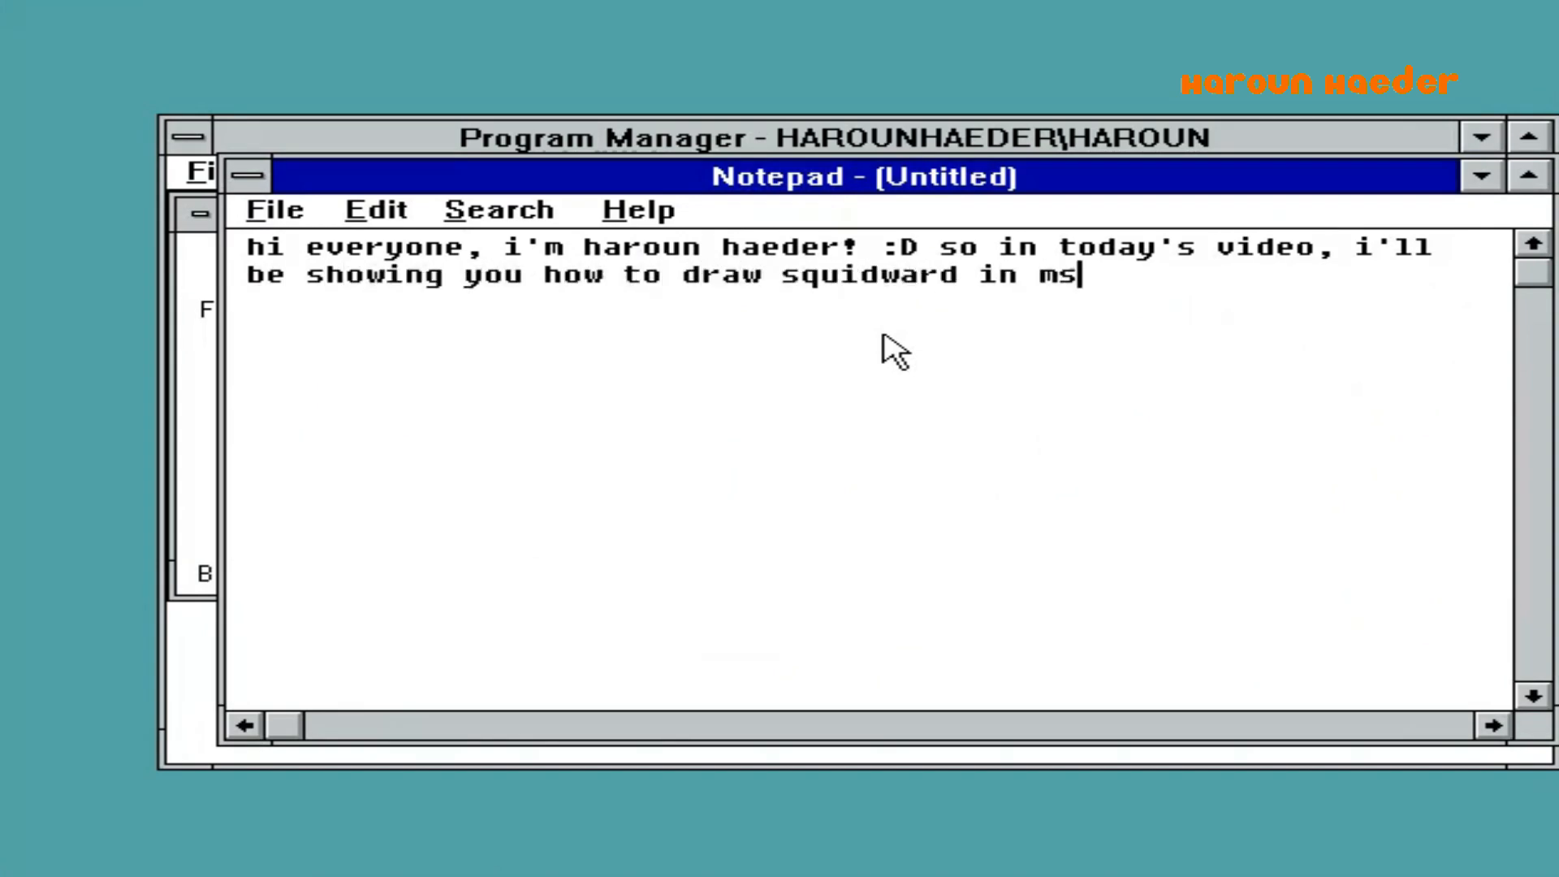
type(" paint in windows nt 3.")
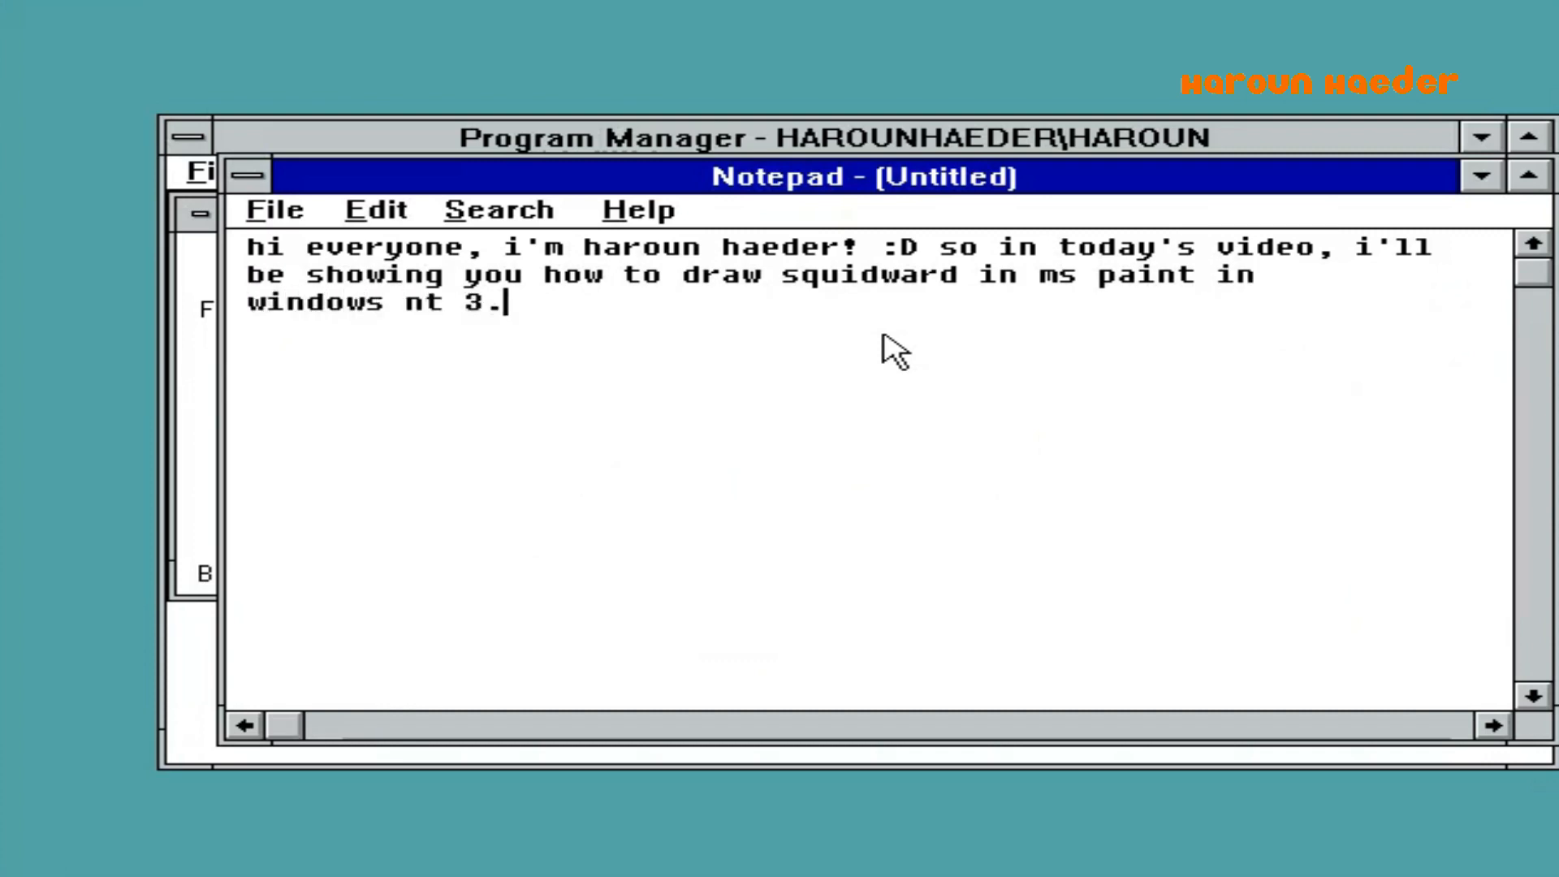
type("51!!! now let's go")
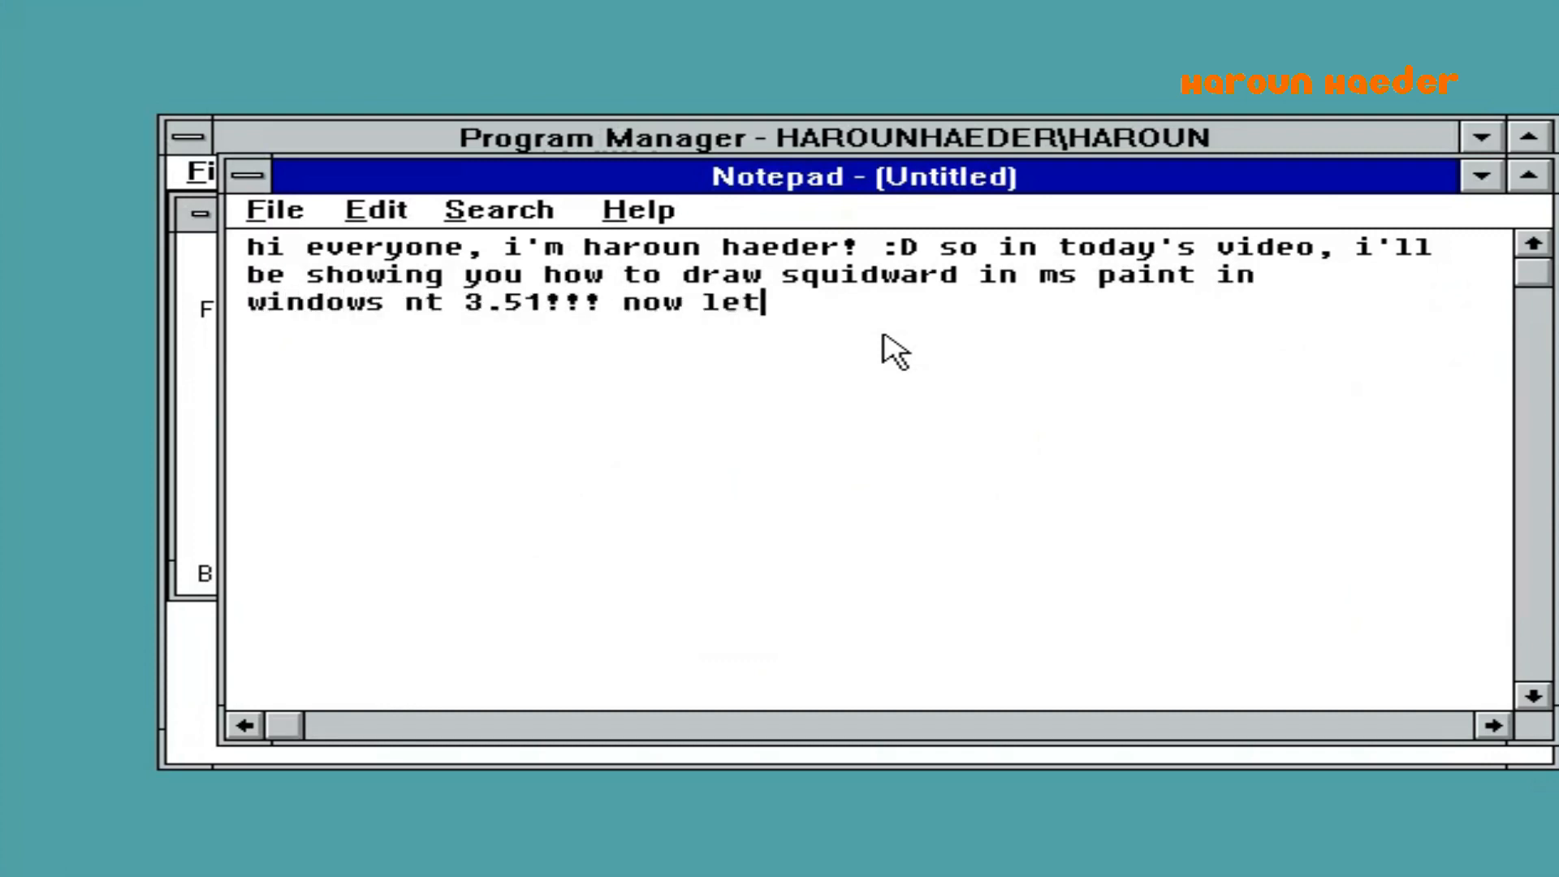
- Minimize Notepad, then open Paintbrush and maximize its window
left_click(1483, 179)
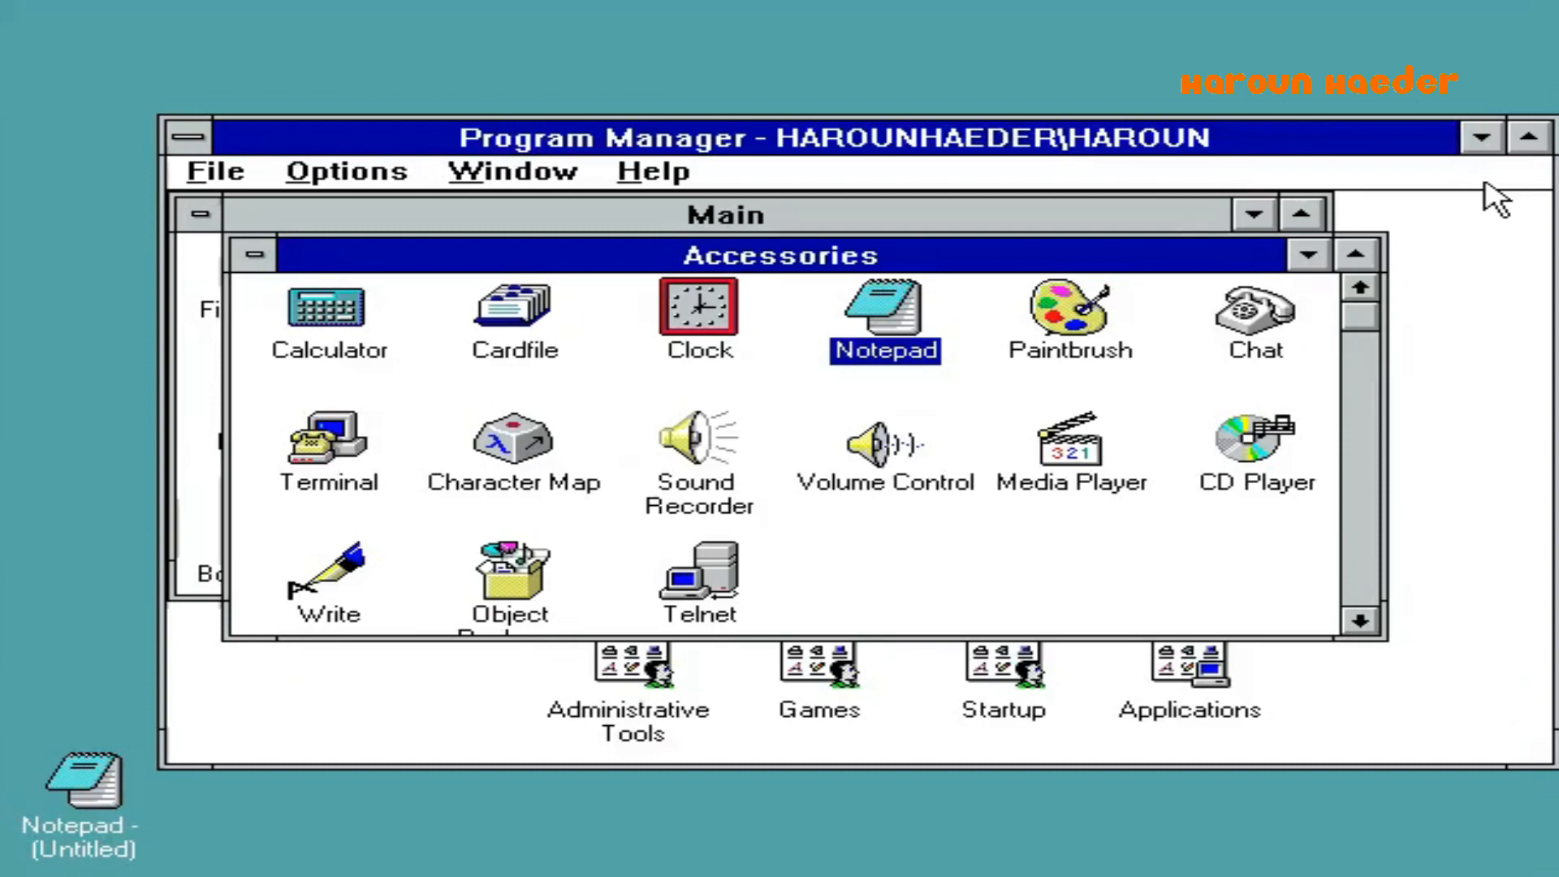
left_click(1093, 346)
double_click(1090, 345)
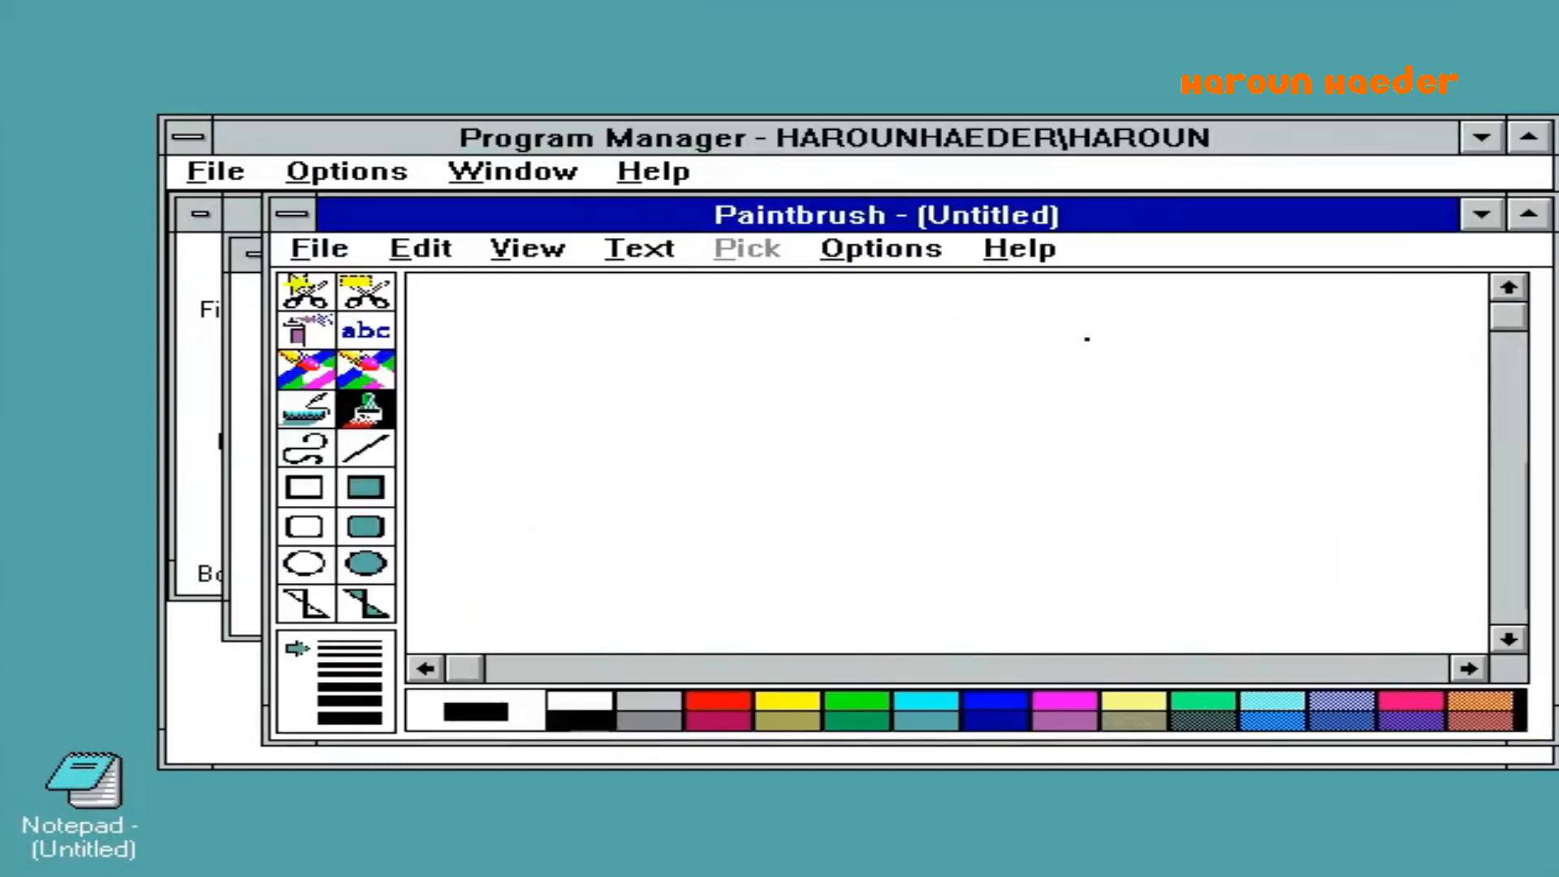
double_click(930, 218)
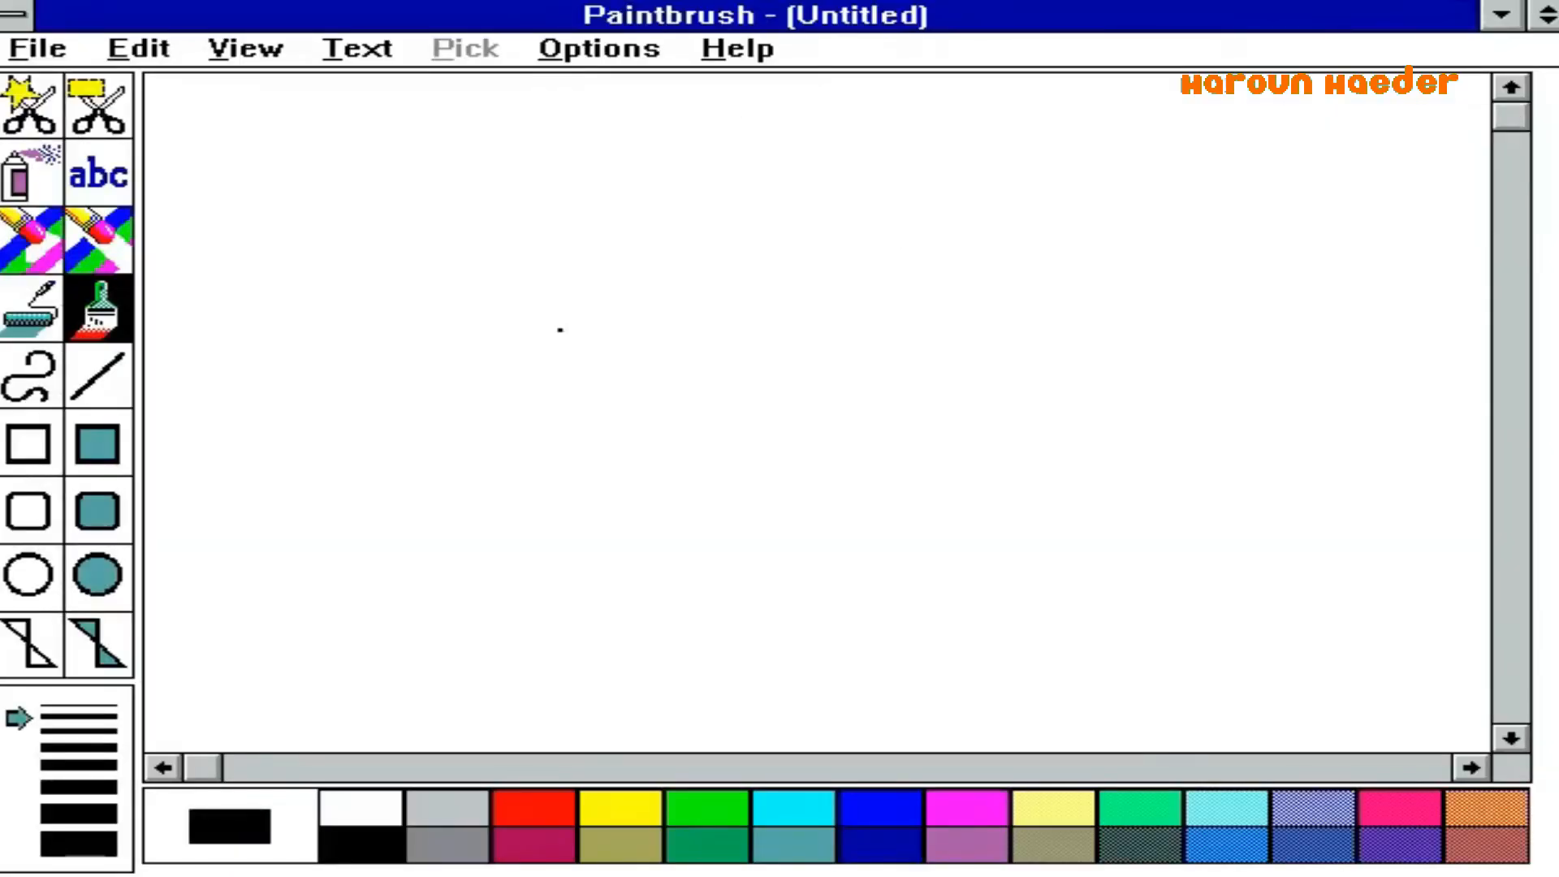
- With a thicker black brush, draw Squidward's wide oval head, open at the bottom, plus the left cheek and left half of the lips
left_click(70, 739)
mouse_move(673, 379)
left_mouse_down()
mouse_move(578, 362)
mouse_move(521, 318)
mouse_move(507, 280)
mouse_move(526, 226)
mouse_move(617, 184)
mouse_move(788, 161)
mouse_move(926, 179)
mouse_move(1006, 213)
mouse_move(1039, 287)
mouse_move(1031, 333)
mouse_move(890, 375)
left_mouse_up()
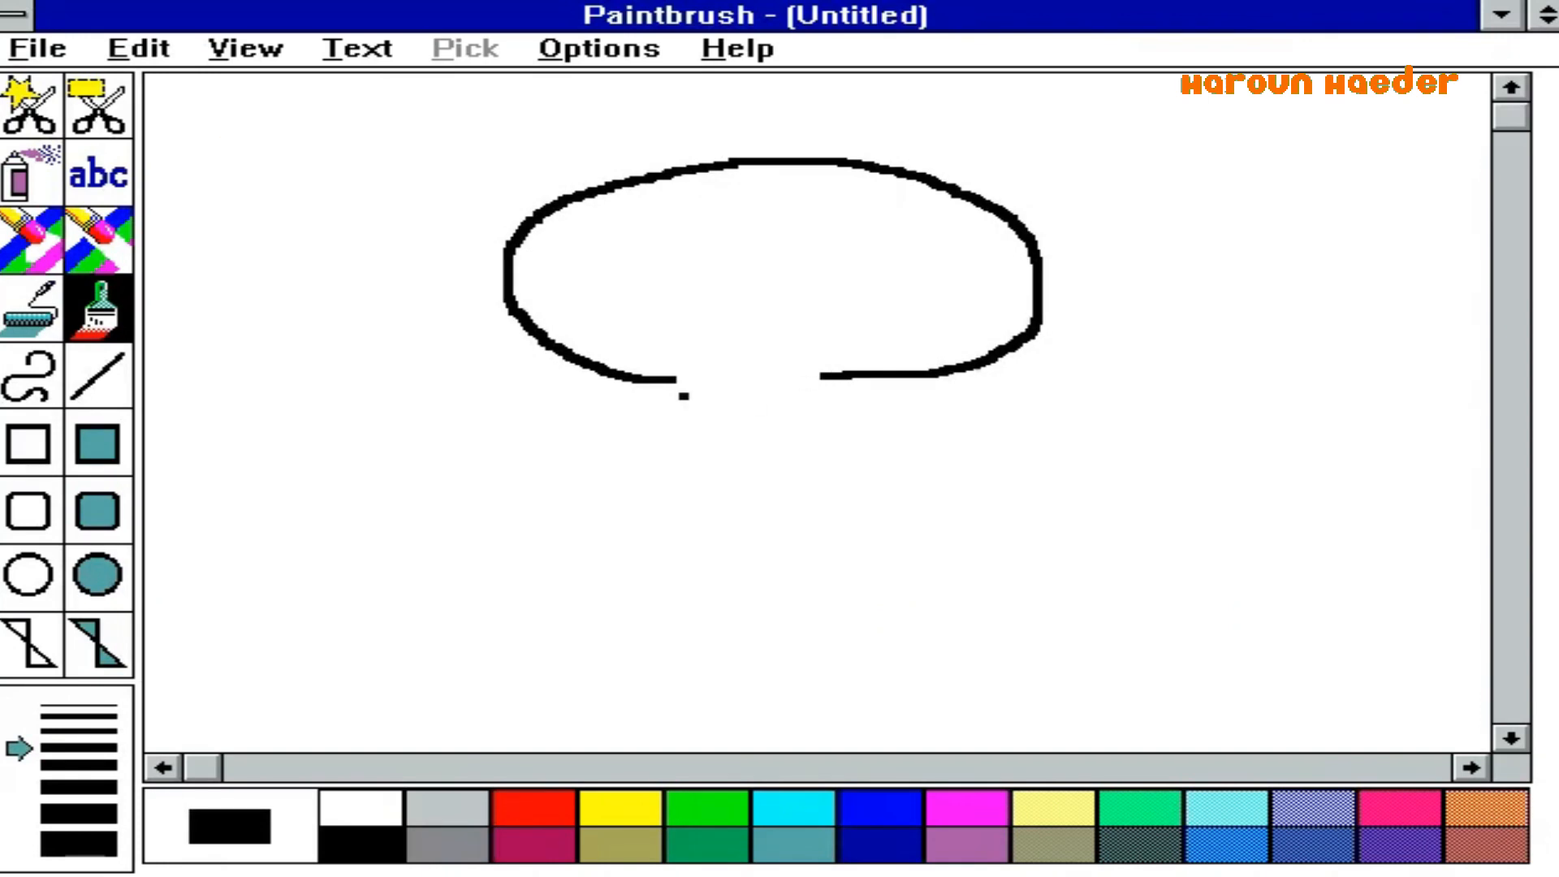
mouse_move(671, 379)
left_mouse_down()
mouse_move(692, 463)
mouse_move(713, 466)
mouse_move(636, 479)
mouse_move(607, 512)
mouse_move(731, 510)
left_mouse_up()
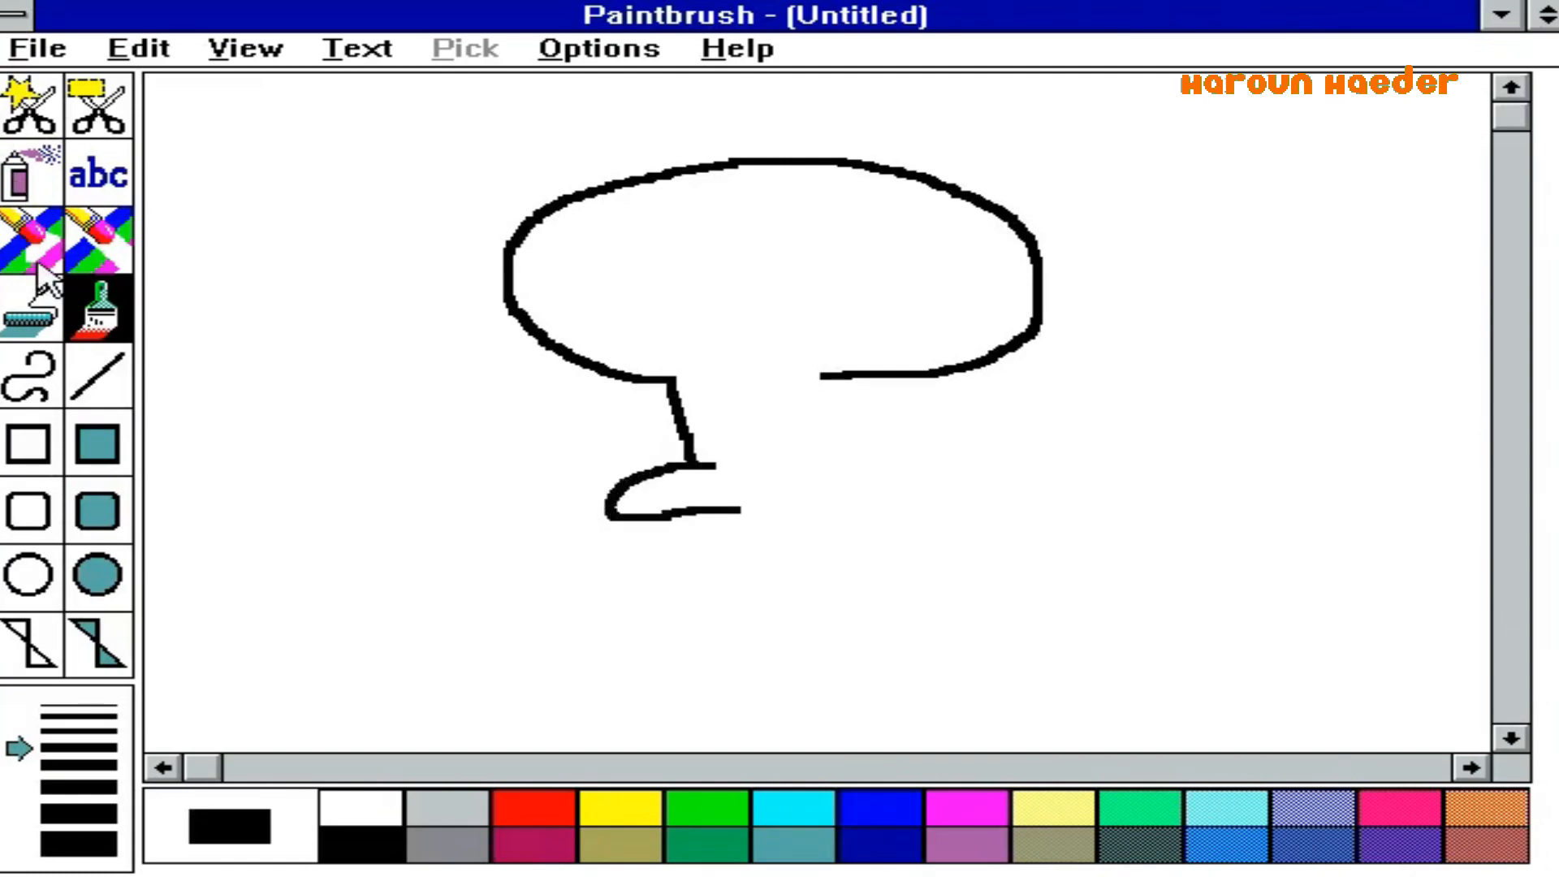
- Erase the excess line at the head's lower right and draw the right cheek and right half of the lips
left_click(98, 241)
left_click_drag(775, 382, 850, 378)
left_click(97, 309)
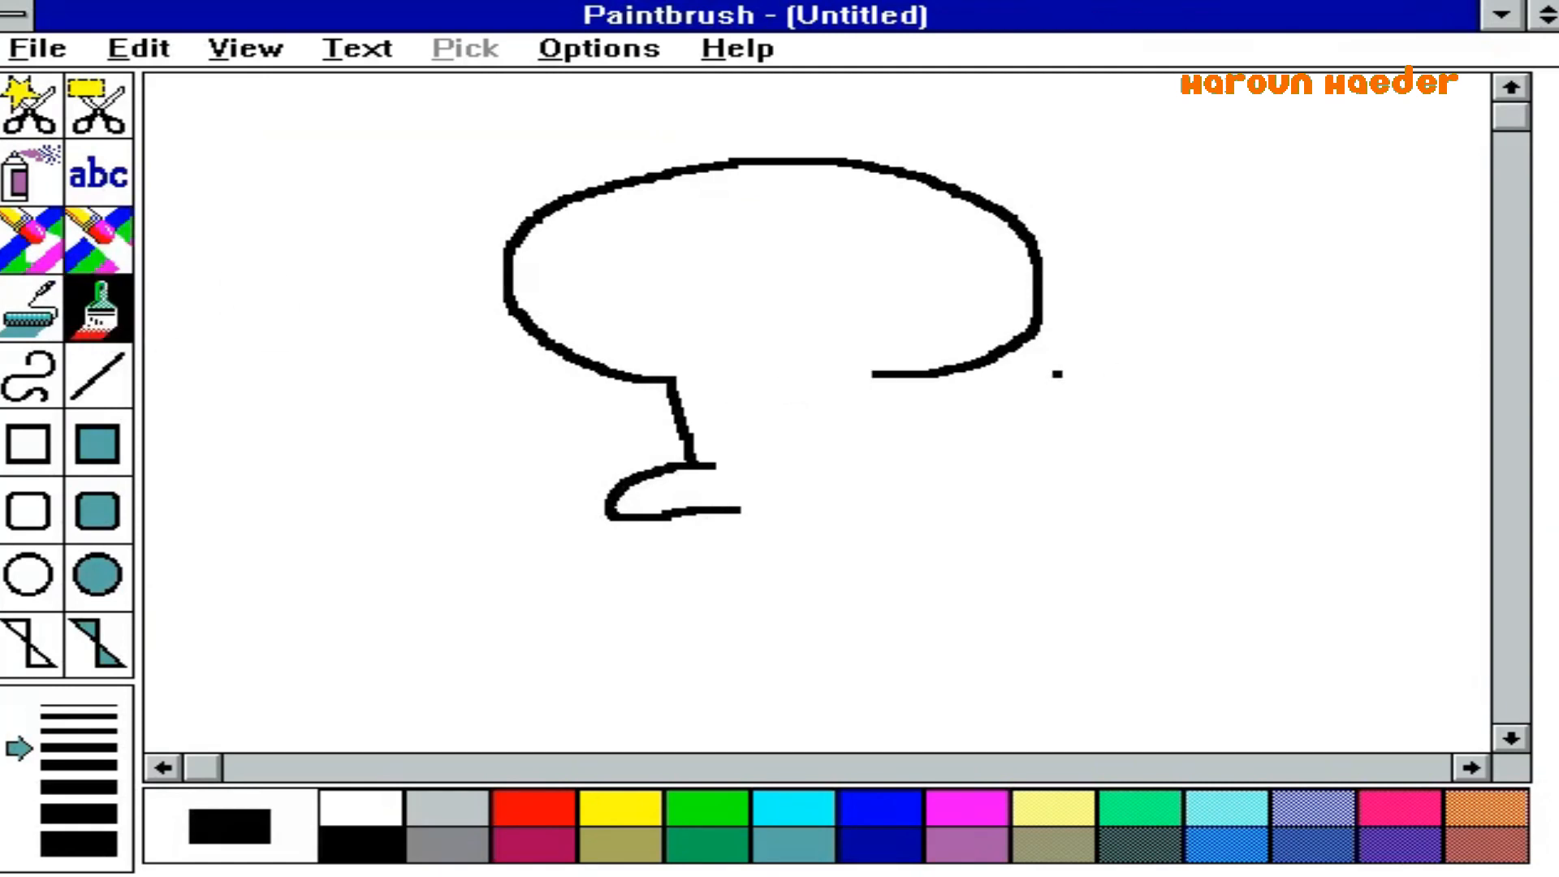
mouse_move(874, 385)
left_mouse_down()
mouse_move(868, 459)
mouse_move(984, 492)
mouse_move(954, 515)
mouse_move(867, 509)
left_mouse_up()
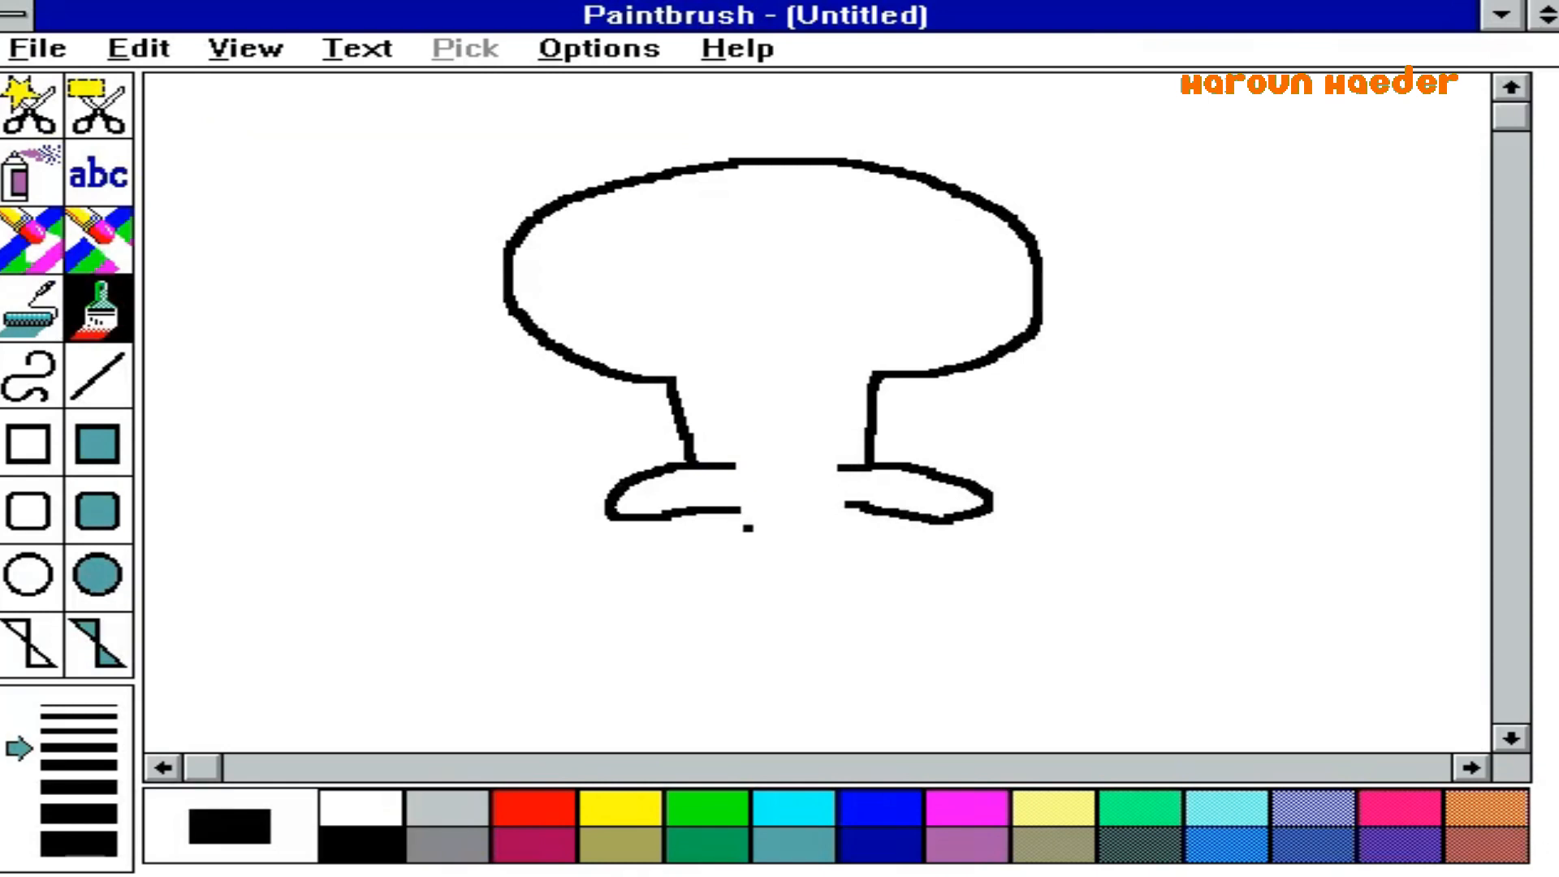
- Draw the long drooping nose between the lip halves and erase the stray bit at its lower left corner
mouse_move(755, 543)
left_mouse_down()
mouse_move(731, 456)
mouse_move(779, 373)
mouse_move(851, 504)
mouse_move(843, 533)
mouse_move(767, 548)
left_mouse_up()
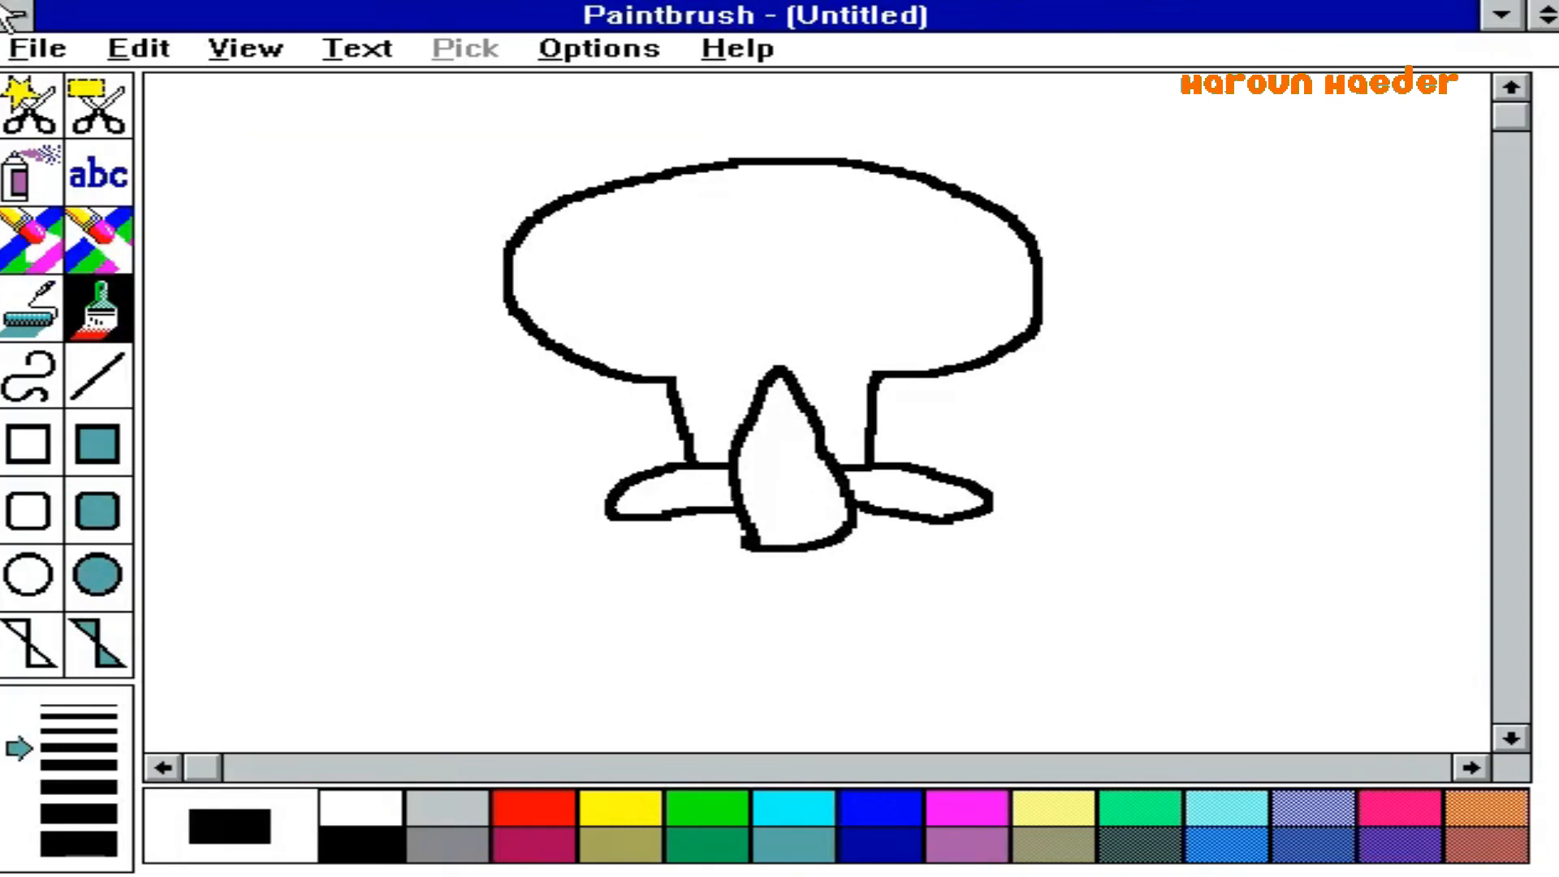
left_click(98, 240)
left_click_drag(696, 534, 720, 547)
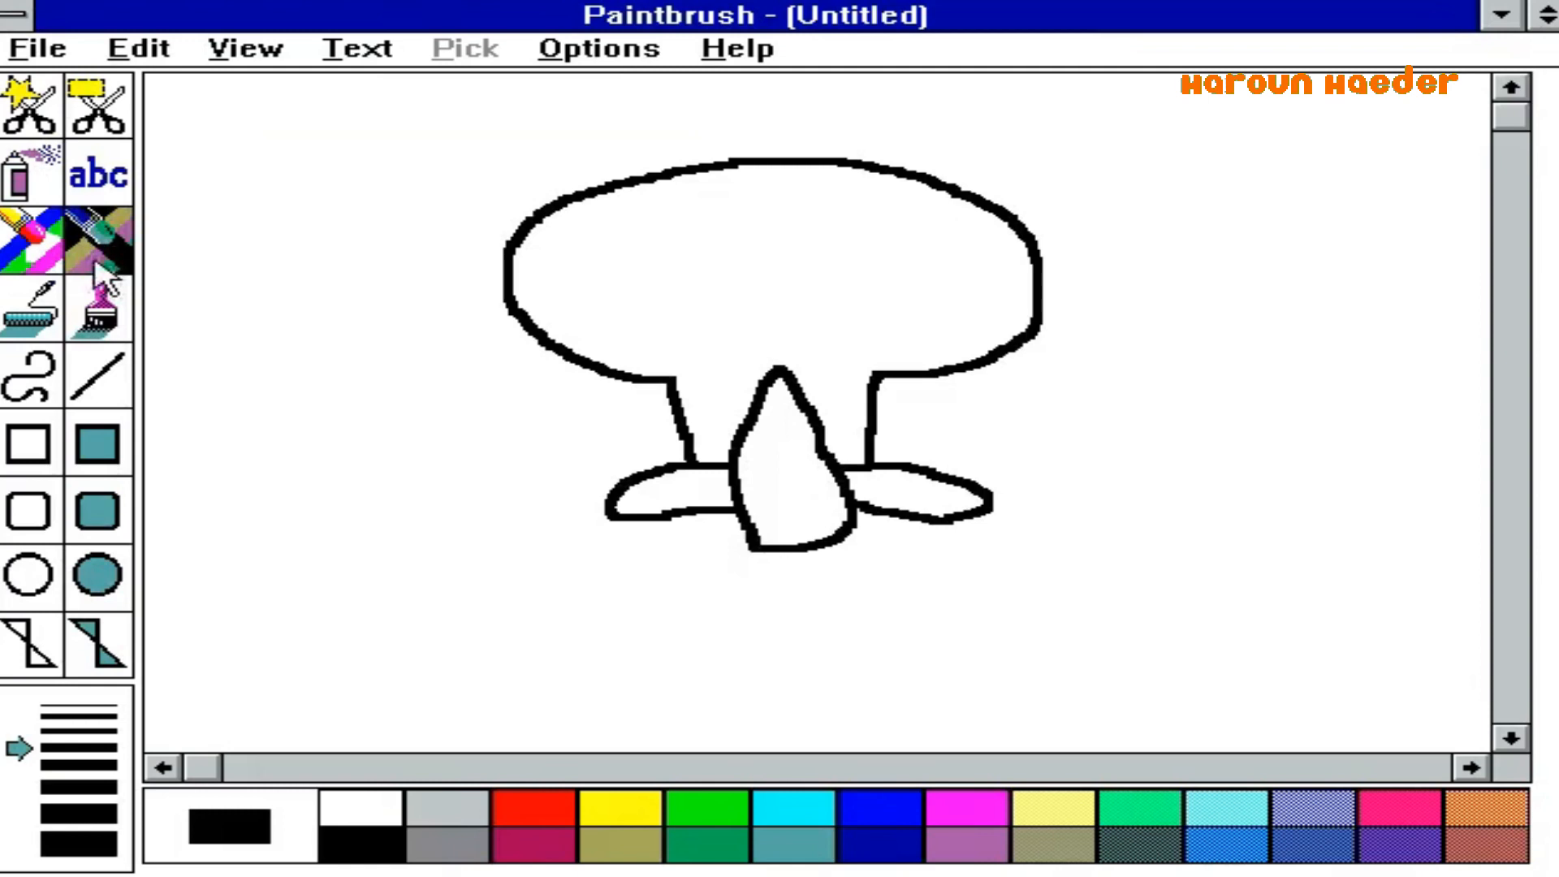
- Draw two tall oval eyes side by side above the nose with the black brush
left_click(98, 309)
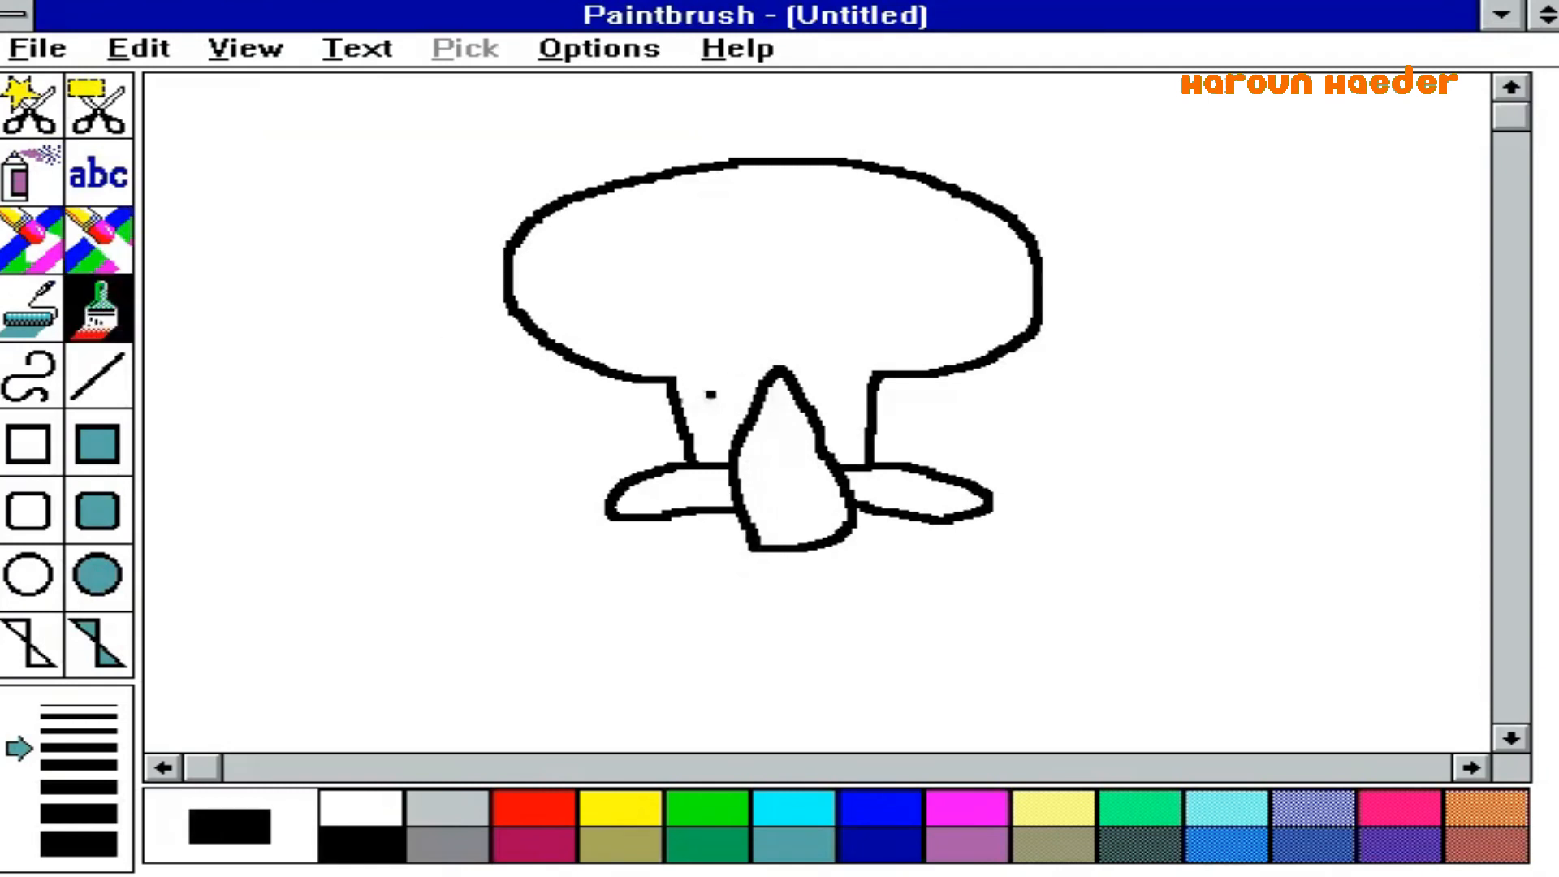
mouse_move(738, 398)
left_mouse_down()
mouse_move(683, 320)
mouse_move(698, 266)
mouse_move(758, 253)
mouse_move(794, 315)
mouse_move(774, 370)
mouse_move(788, 346)
mouse_move(766, 256)
mouse_move(731, 237)
mouse_move(687, 282)
mouse_move(688, 343)
mouse_move(722, 375)
mouse_move(842, 362)
mouse_move(857, 248)
mouse_move(770, 268)
left_mouse_up()
key("ctrl+z")
- Erase the upper lip lines on both sides of the nose using a smaller eraser
left_click(100, 242)
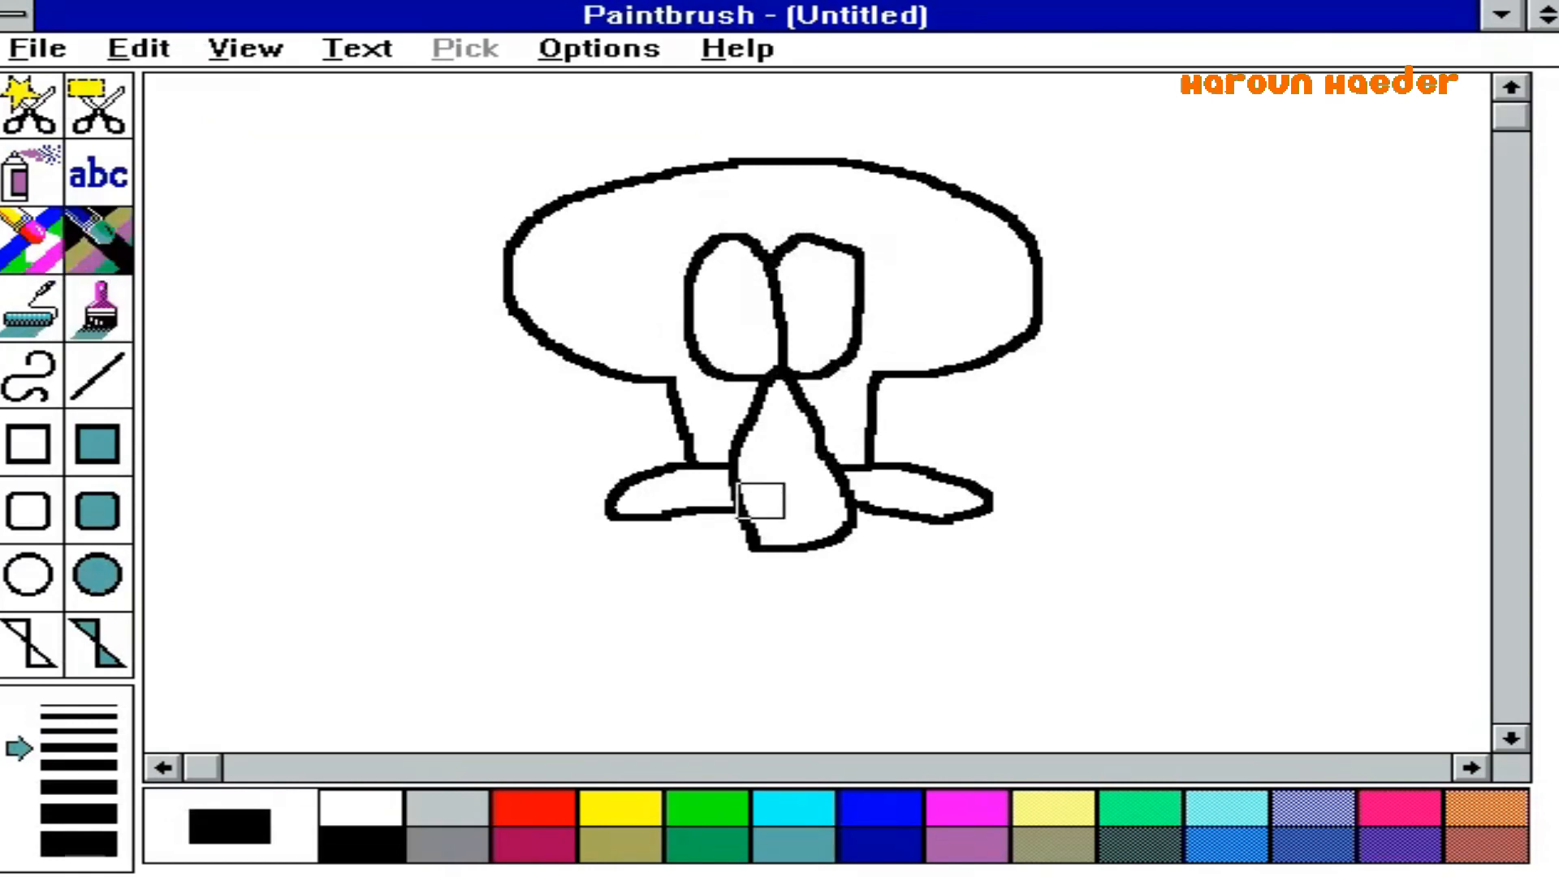
left_click(79, 714)
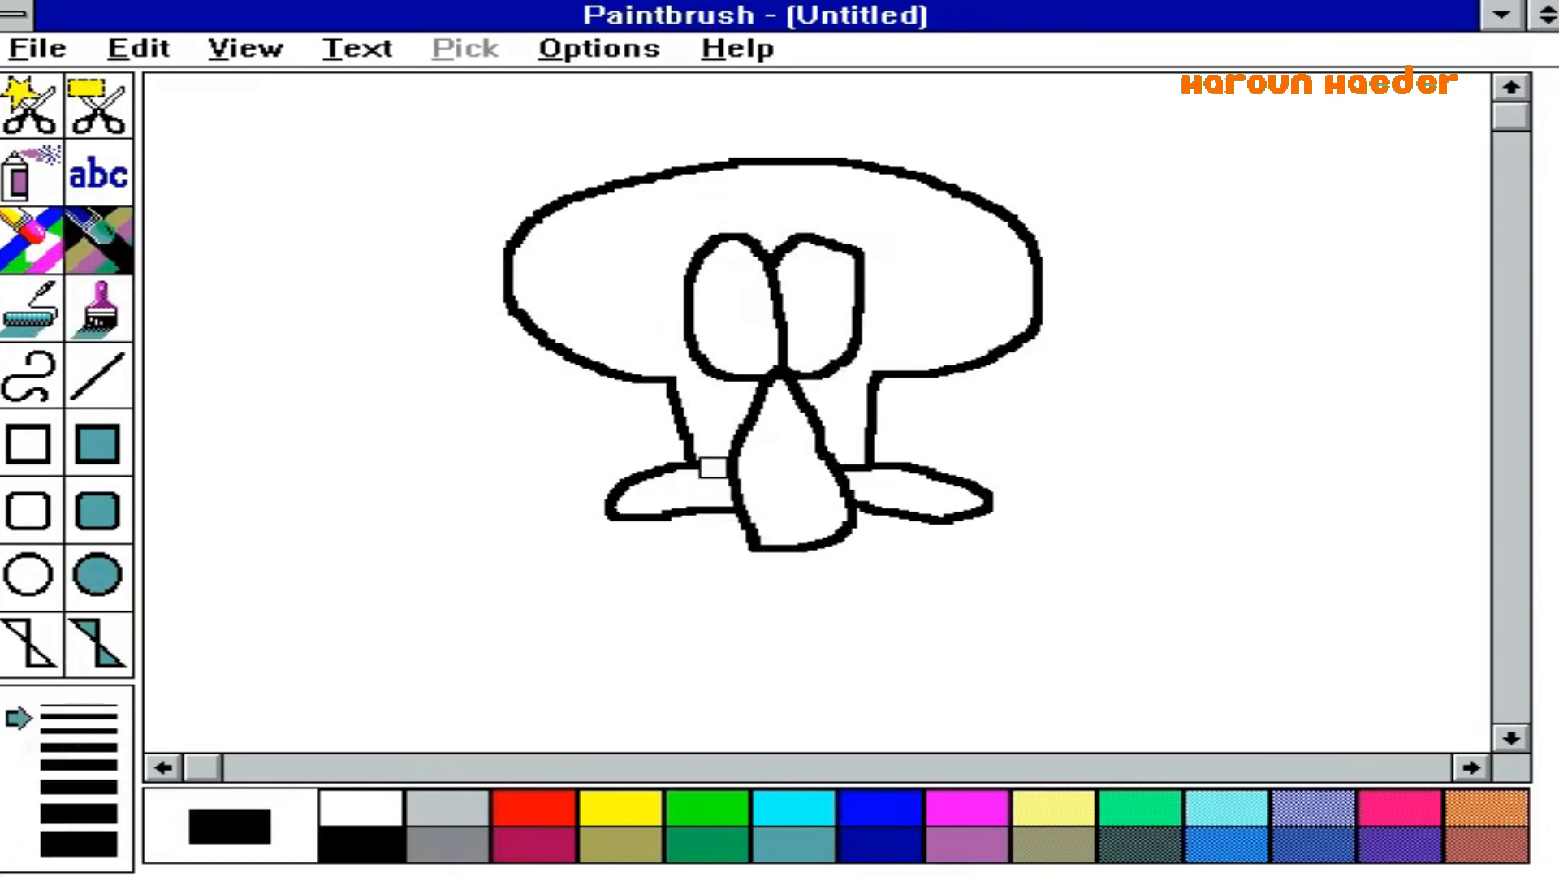
left_click_drag(852, 459, 859, 477)
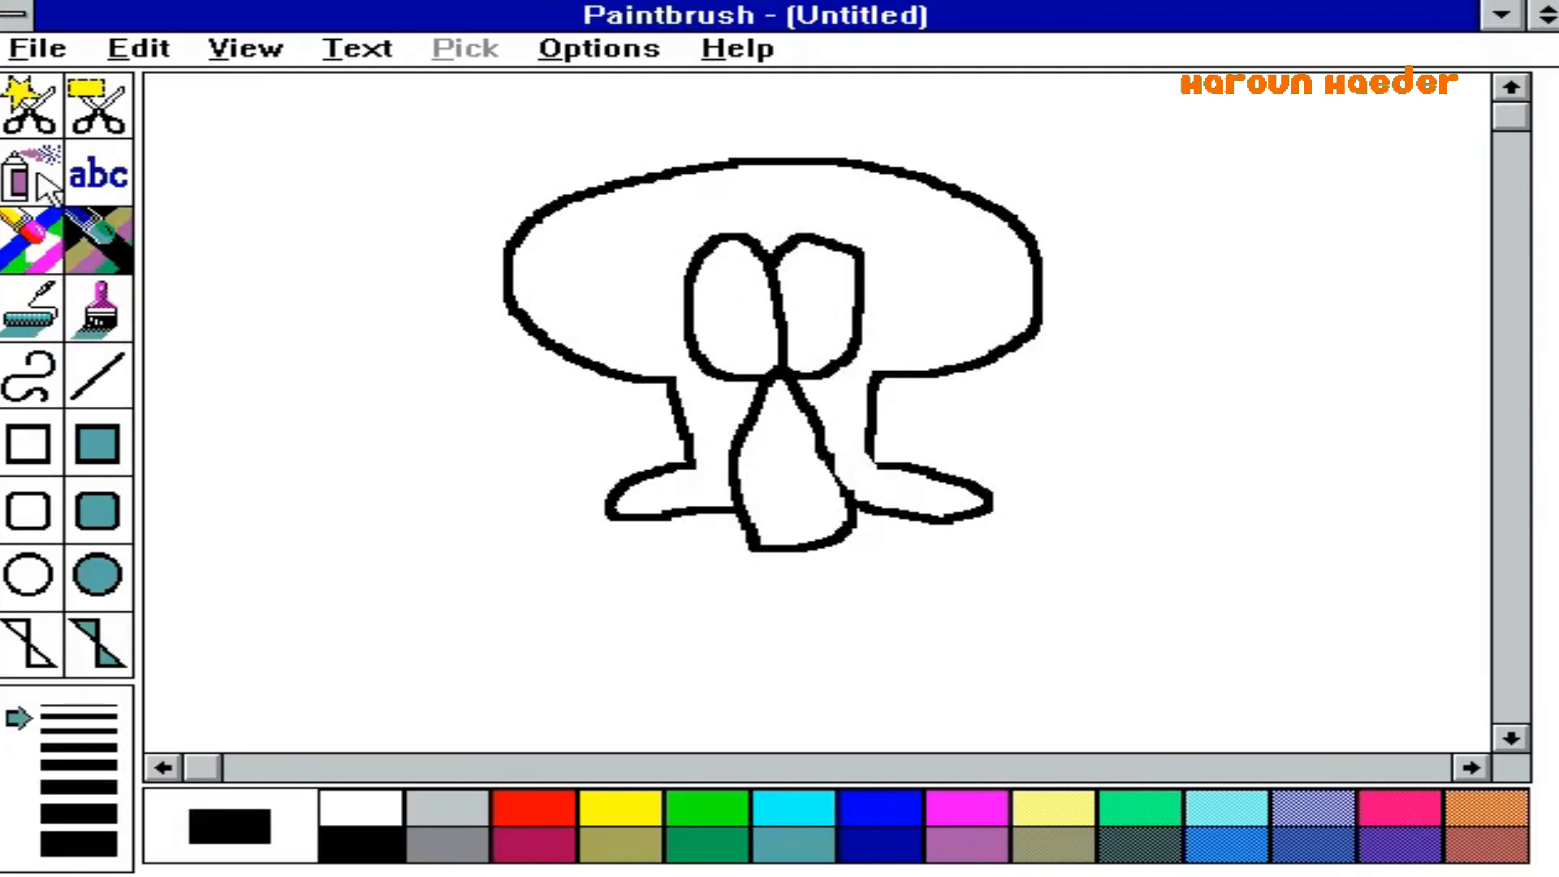
- Redraw short upper lip ends and the nose's right edge with the thicker brush, and add a mouth line inside each lip
left_click(91, 307)
left_click(78, 747)
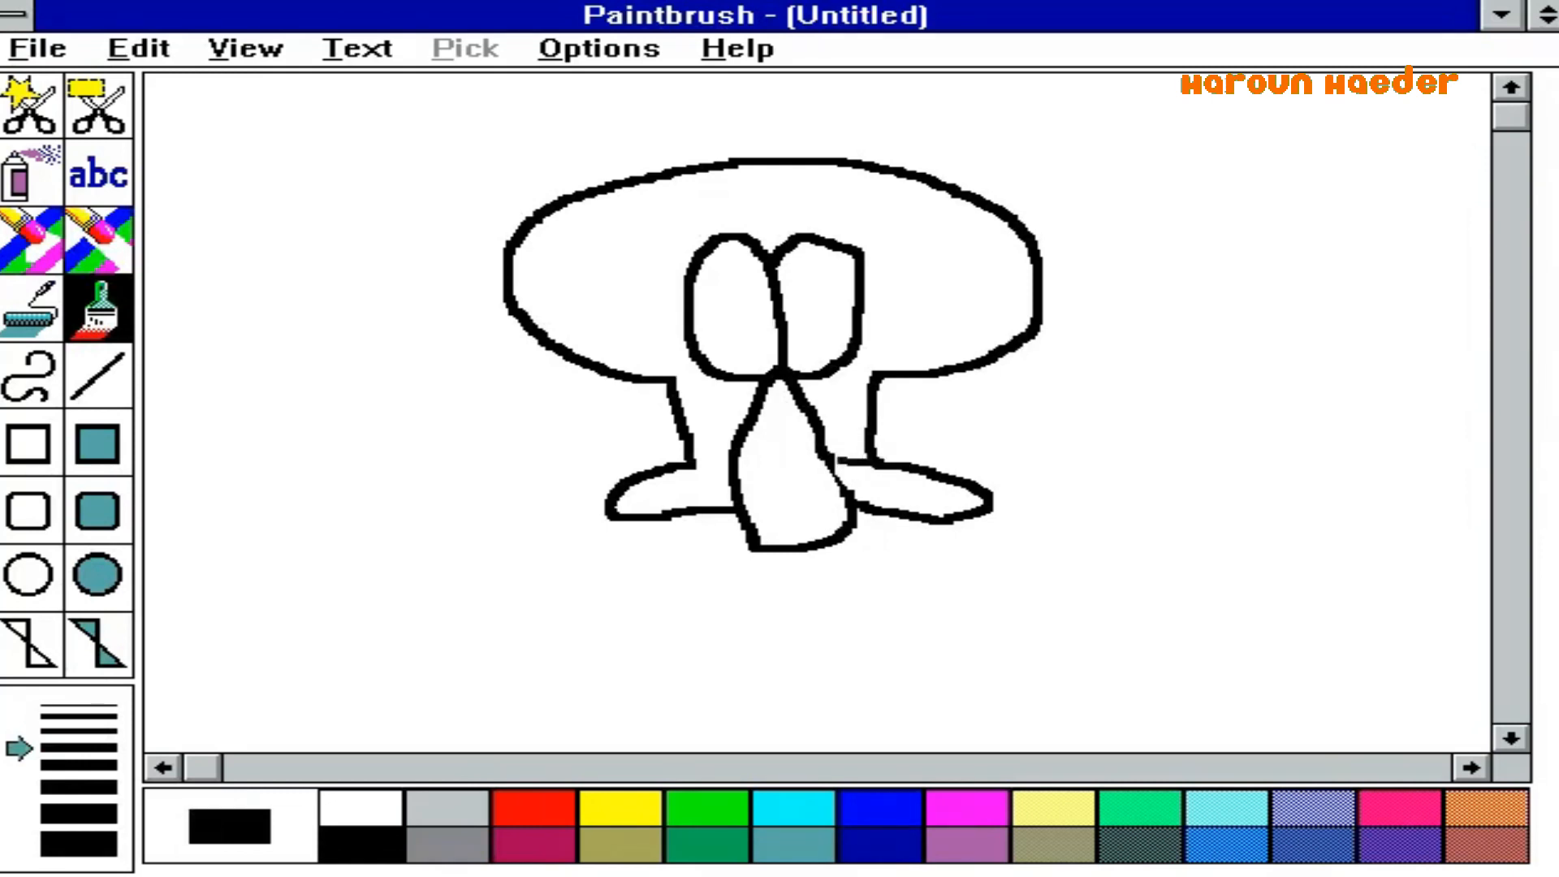
left_click_drag(828, 456, 845, 492)
left_click_drag(706, 487, 650, 499)
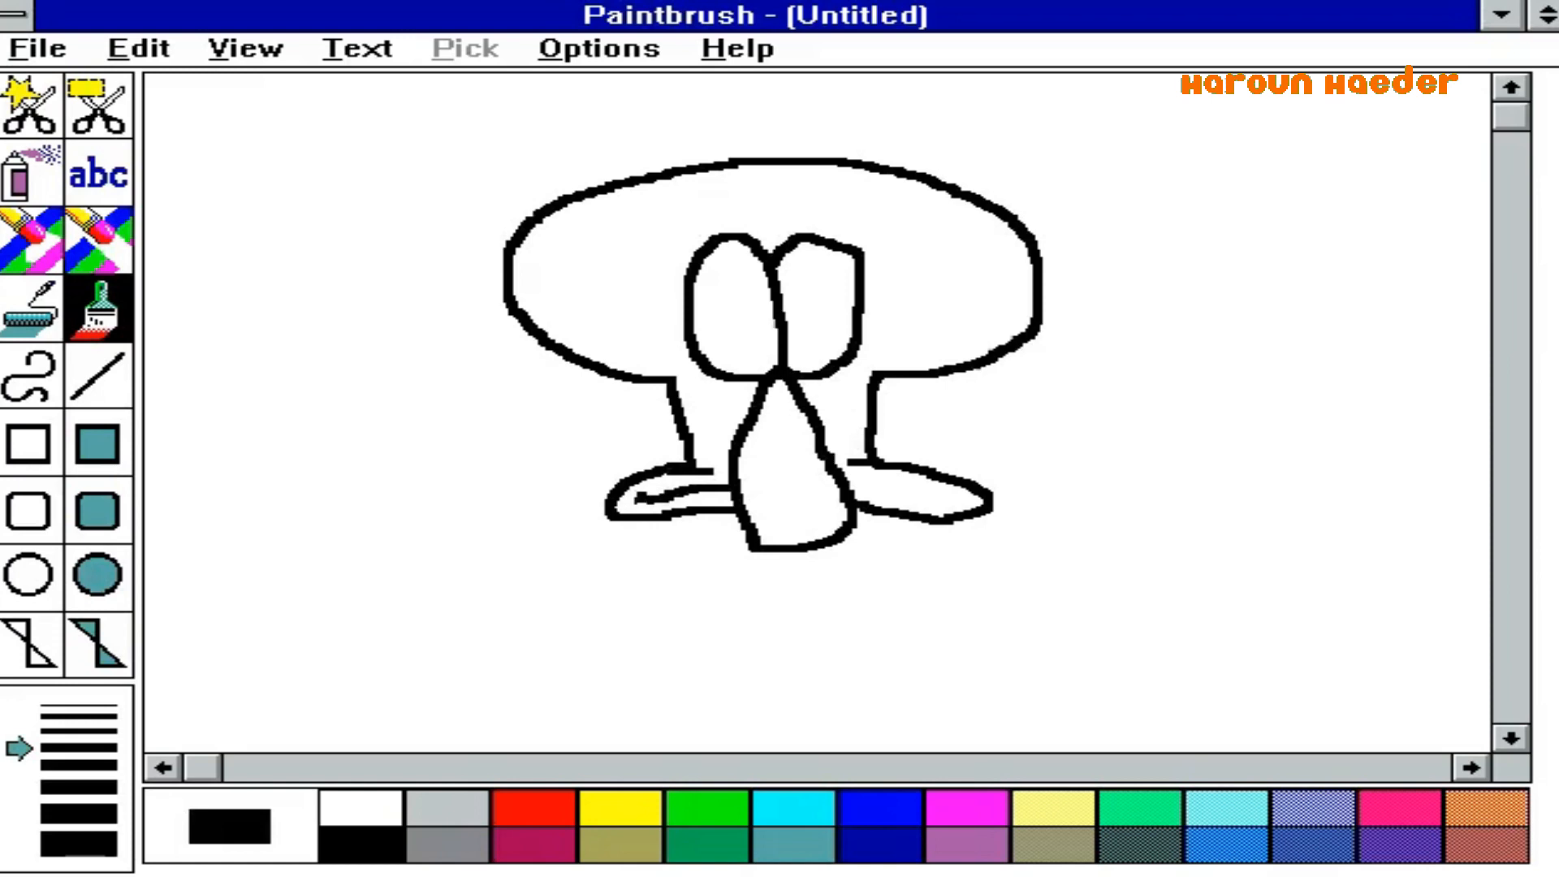
left_click_drag(867, 486, 924, 496)
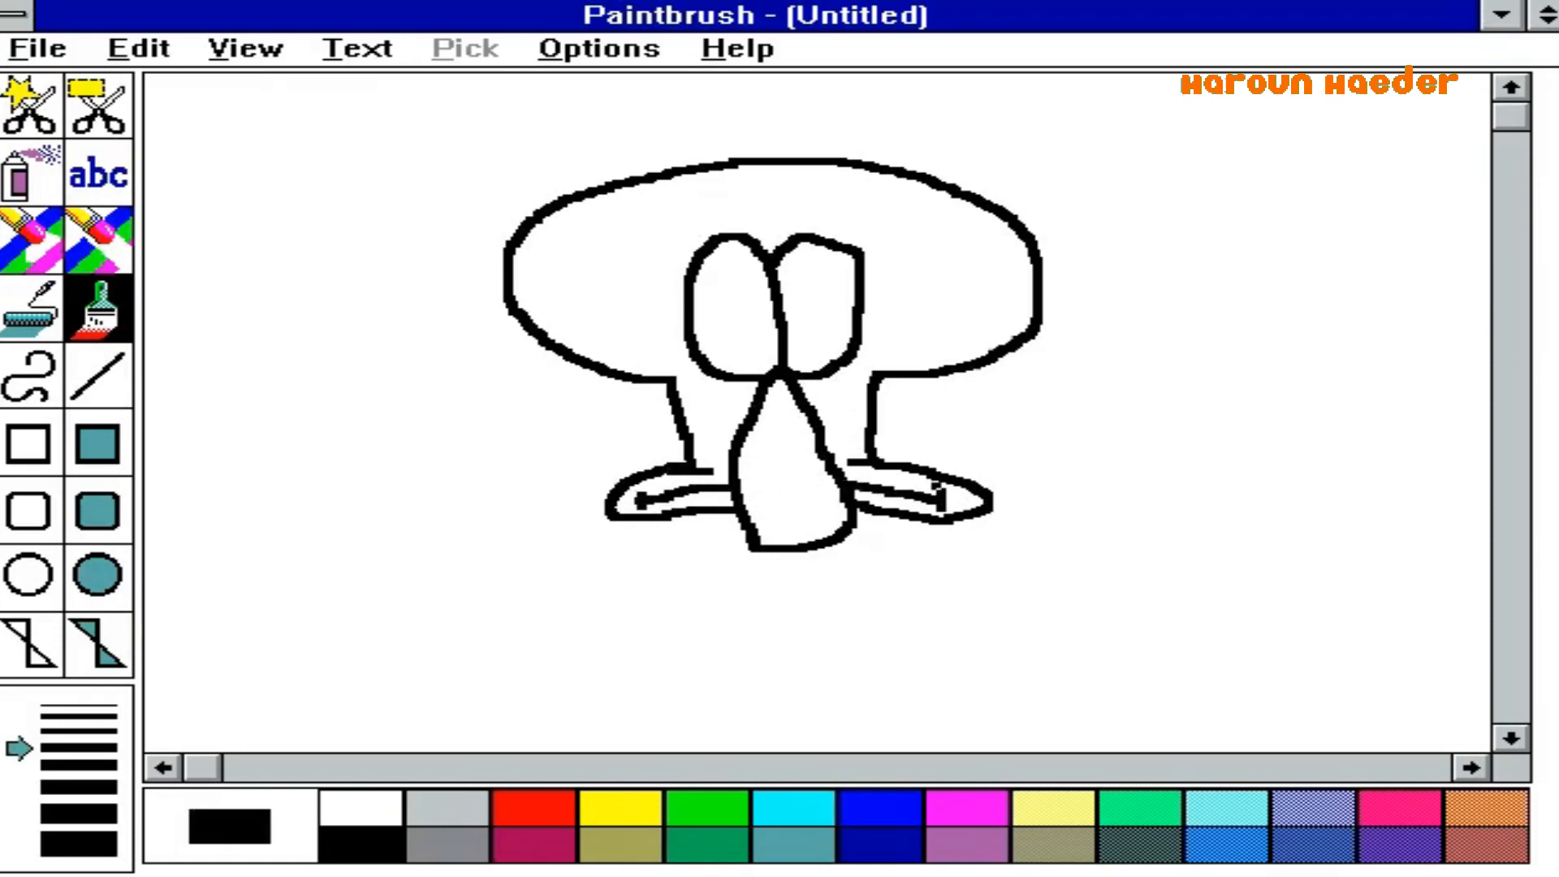
- Draw a straight horizontal eyelid line across both eyes and paint a small red pupil under it in each eye
left_click(98, 375)
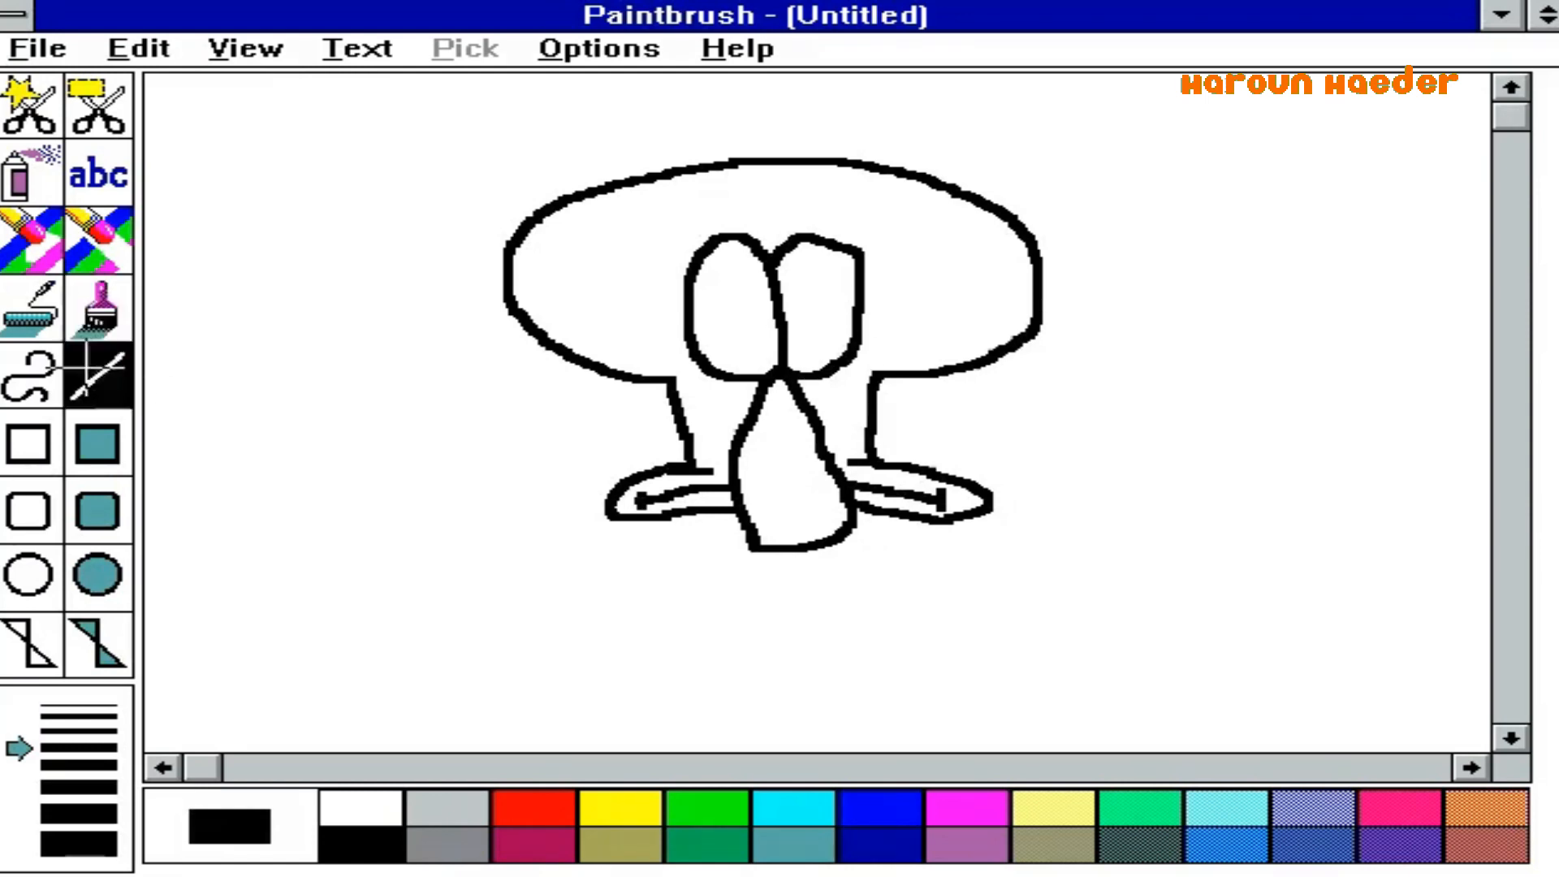
mouse_move(691, 297)
left_mouse_down()
mouse_move(870, 297)
mouse_move(857, 300)
left_mouse_up()
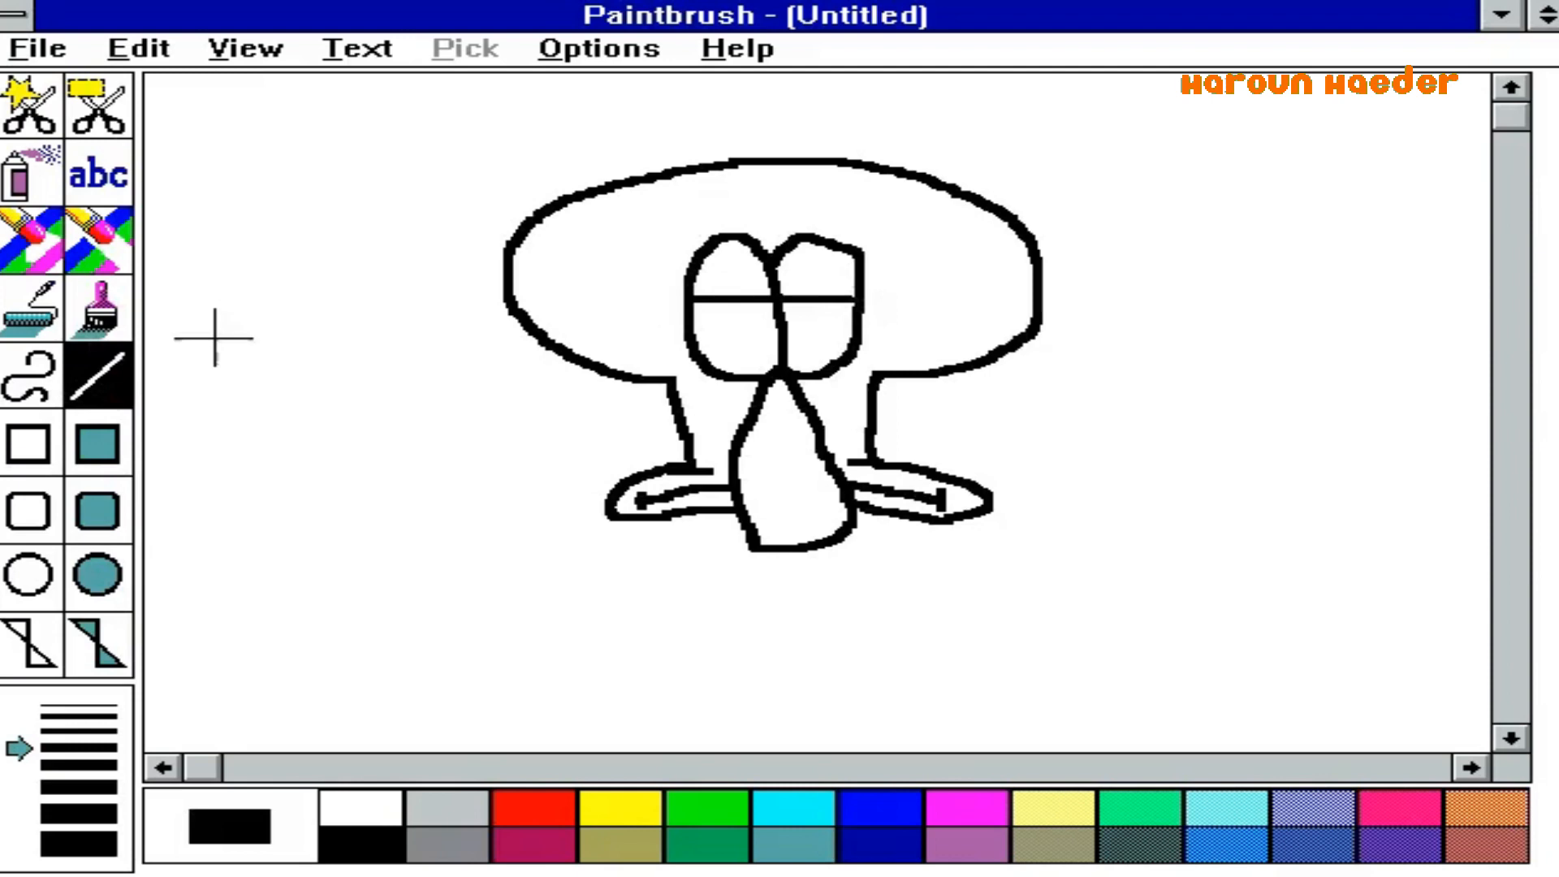
left_click(99, 308)
left_click(537, 809)
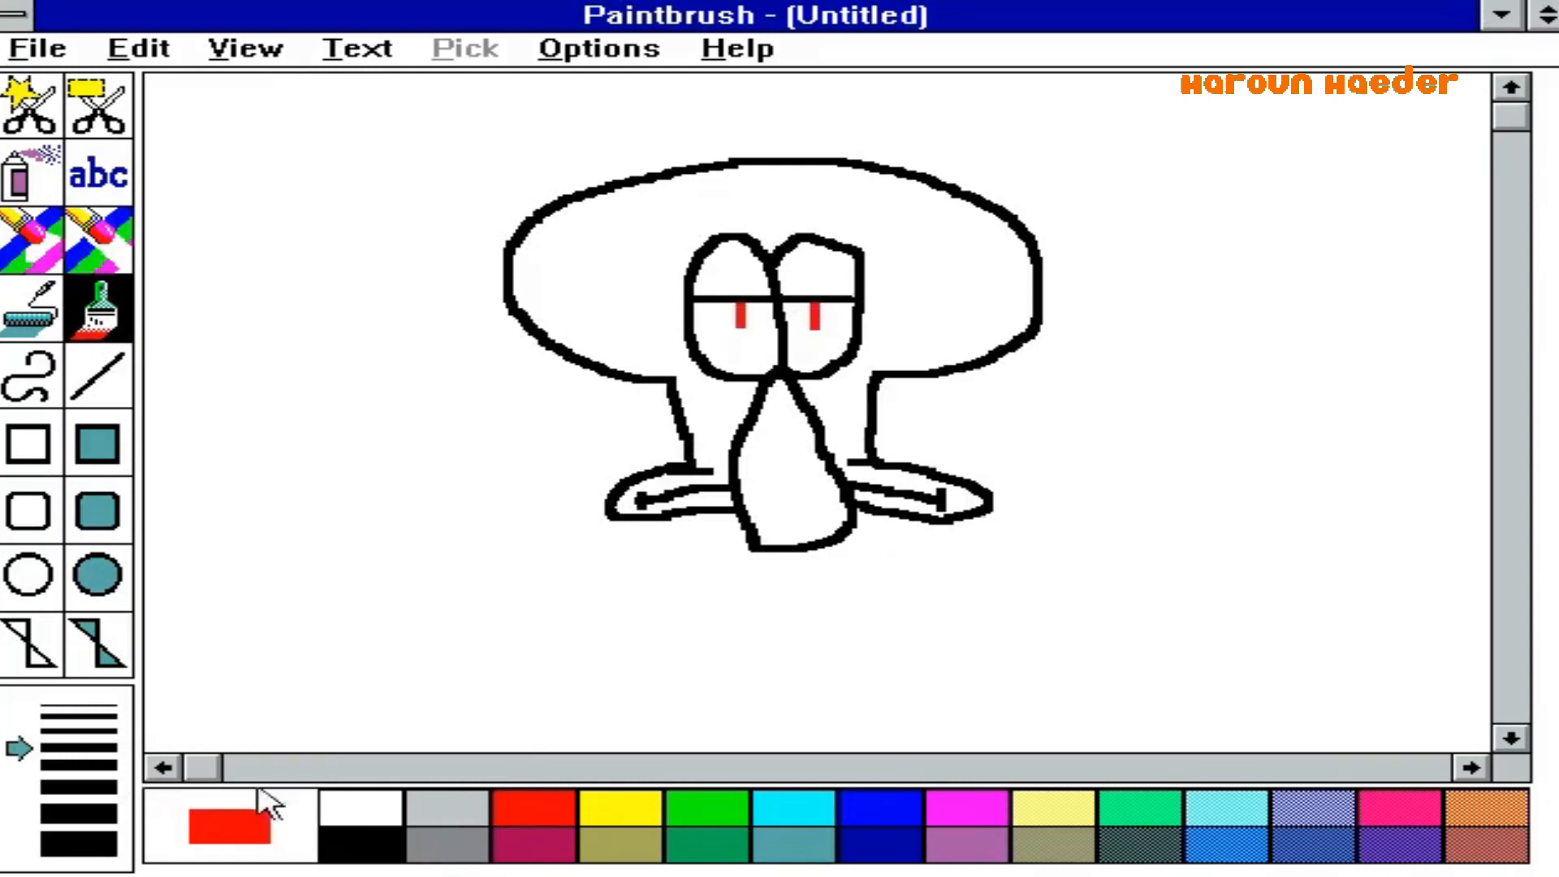
- Draw black brow and wrinkle lines above the eyes, and dot blue spots across the forehead
left_click(358, 843)
mouse_move(678, 231)
left_mouse_down()
mouse_move(860, 220)
mouse_move(892, 199)
left_mouse_up()
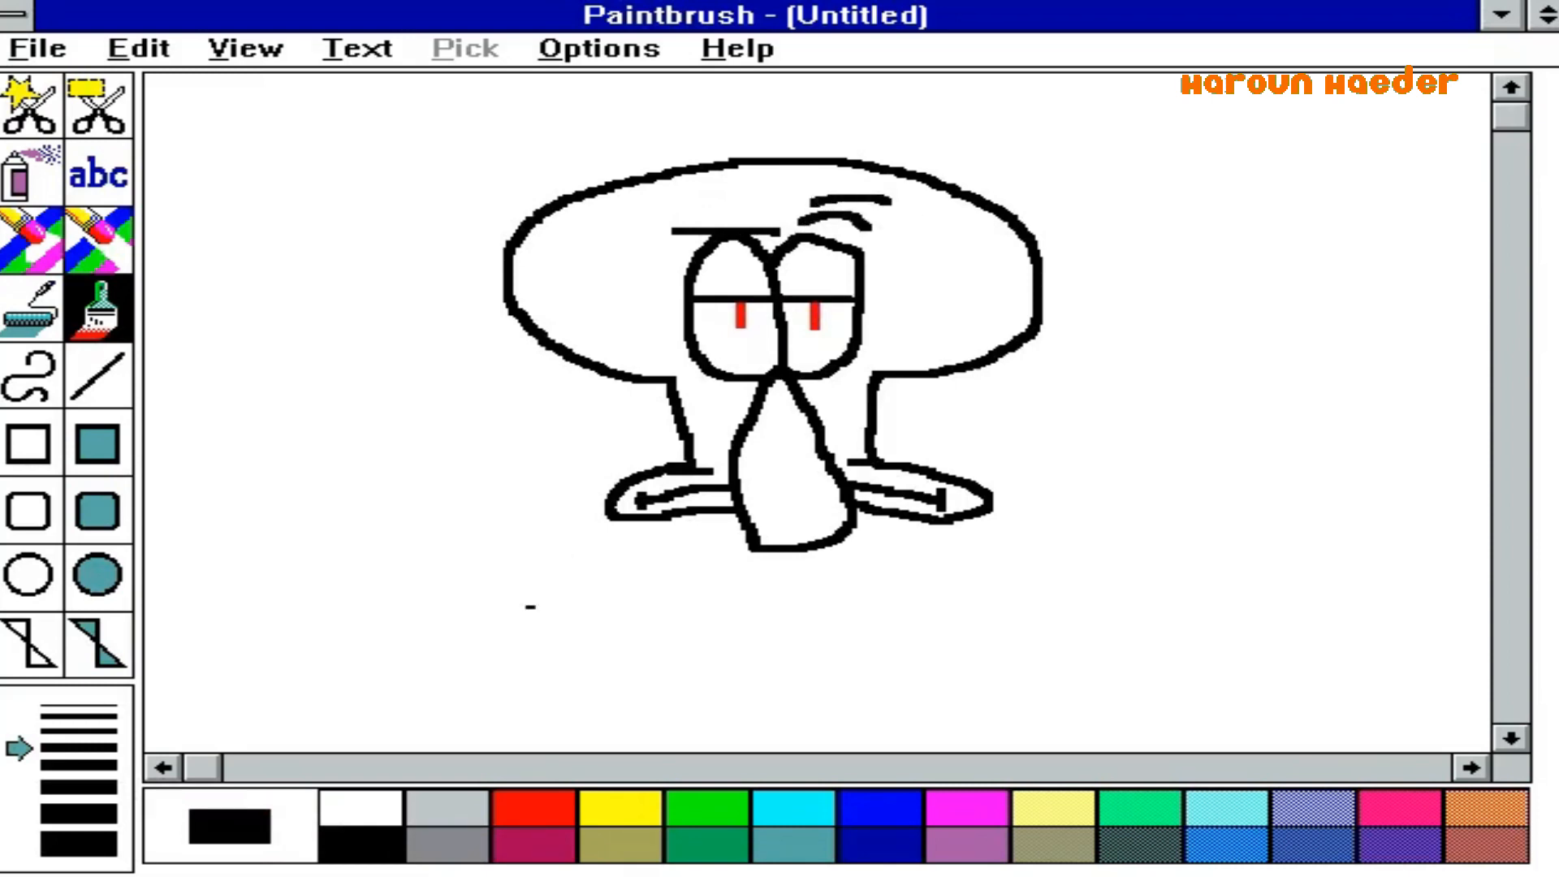
left_click(854, 808)
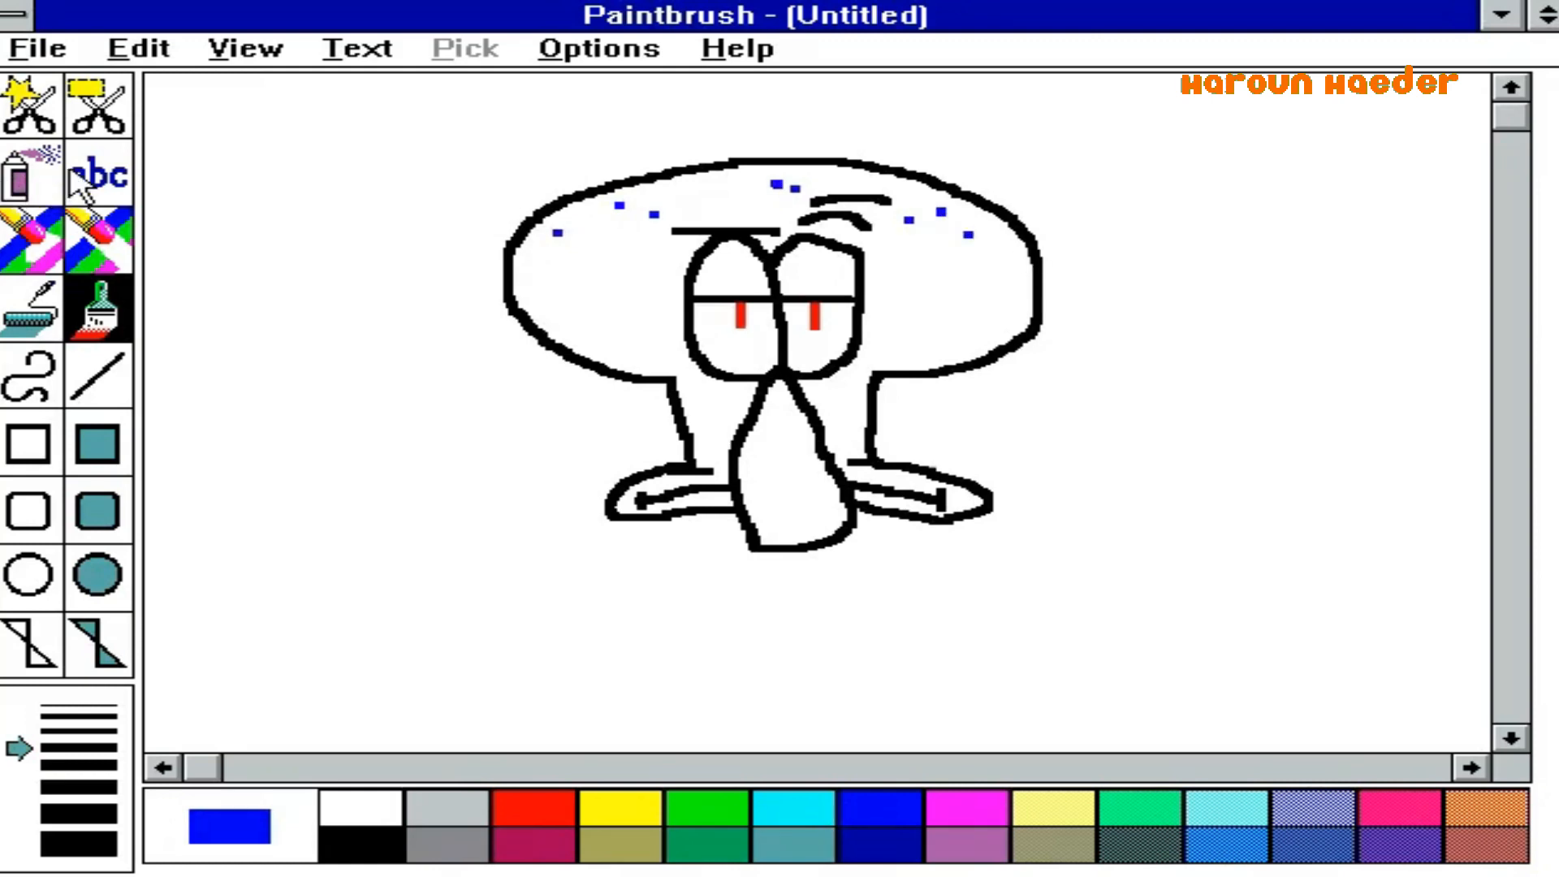
- Cut out the eyes and brow lines with a freehand selection and move them down, lowering the part above the eyelid line further
left_click(97, 117)
left_click(30, 106)
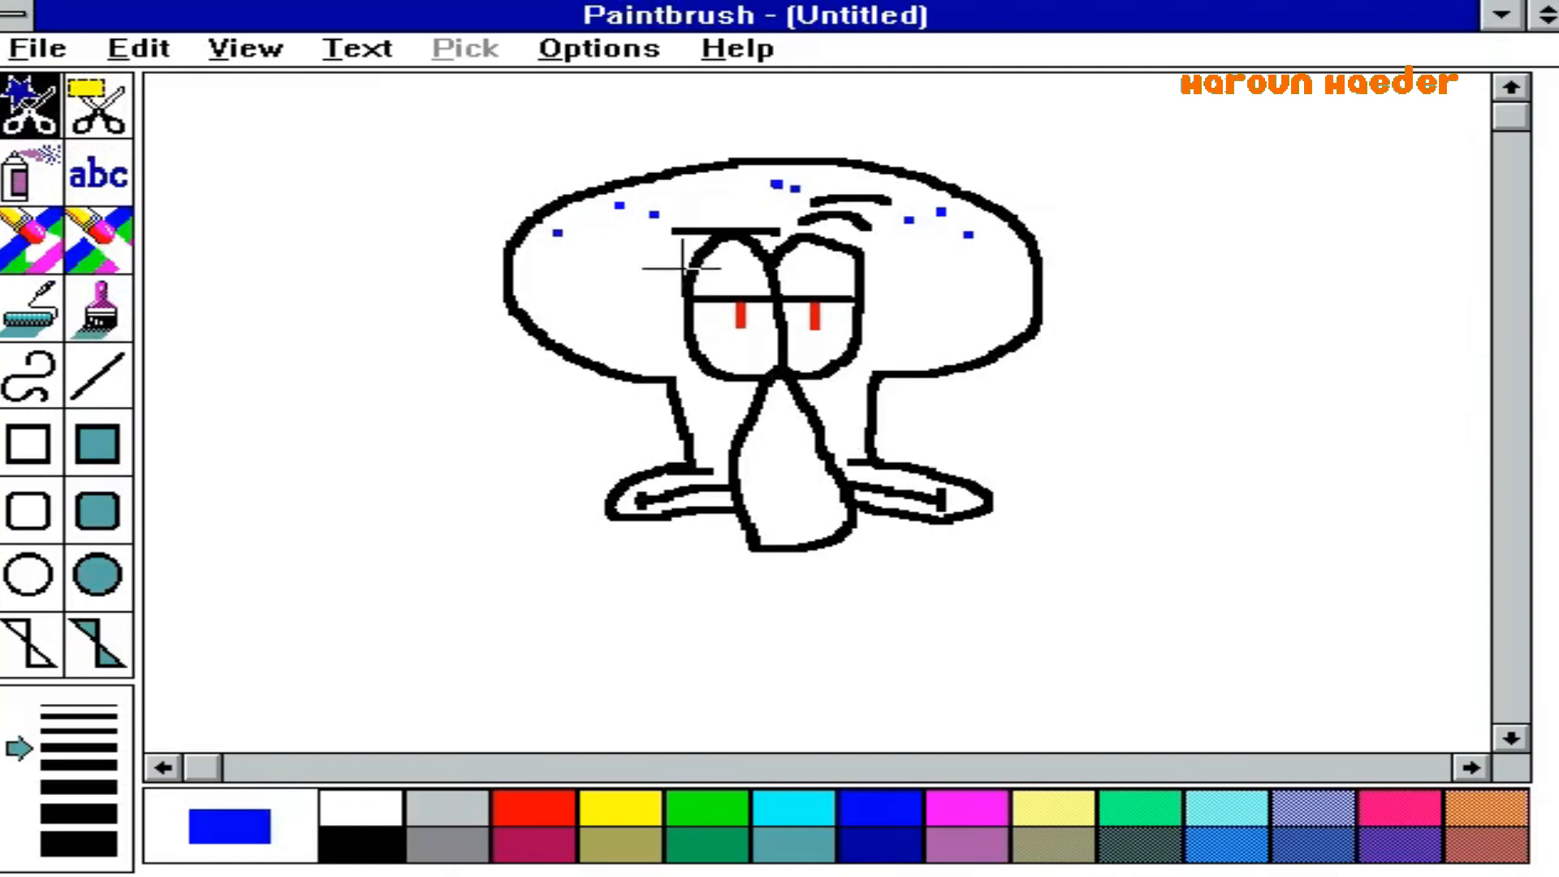
mouse_move(665, 247)
left_mouse_down()
mouse_move(781, 216)
mouse_move(841, 187)
mouse_move(901, 187)
mouse_move(906, 203)
mouse_move(884, 222)
mouse_move(888, 301)
mouse_move(867, 324)
mouse_move(678, 335)
mouse_move(622, 278)
left_mouse_up()
left_click_drag(741, 283, 743, 292)
left_click(1086, 302)
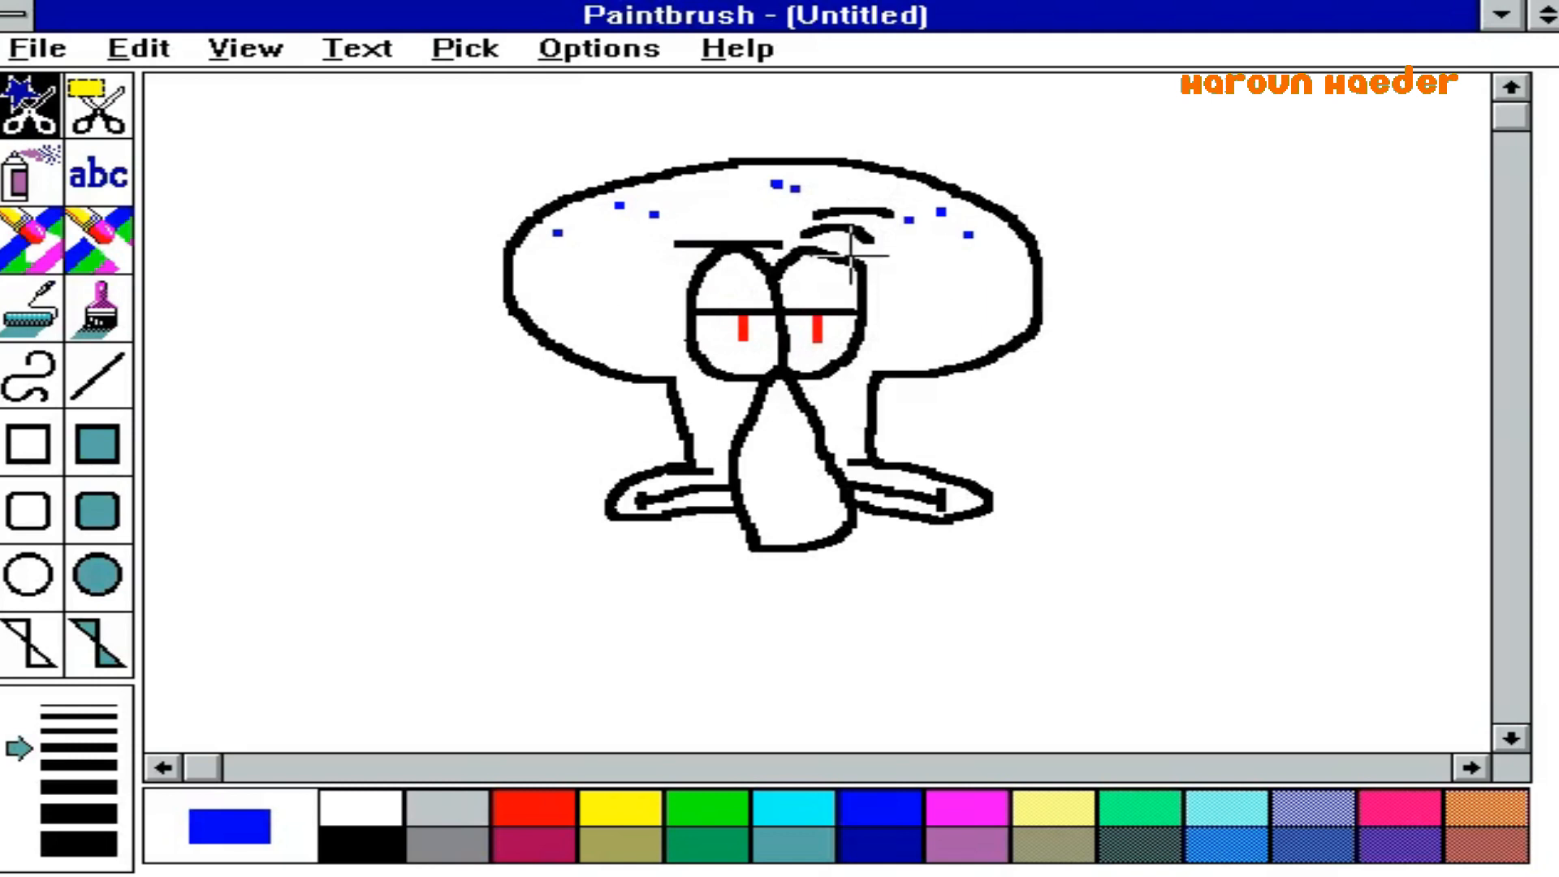
mouse_move(885, 294)
left_mouse_down()
mouse_move(682, 294)
mouse_move(626, 261)
left_mouse_up()
left_click(578, 284)
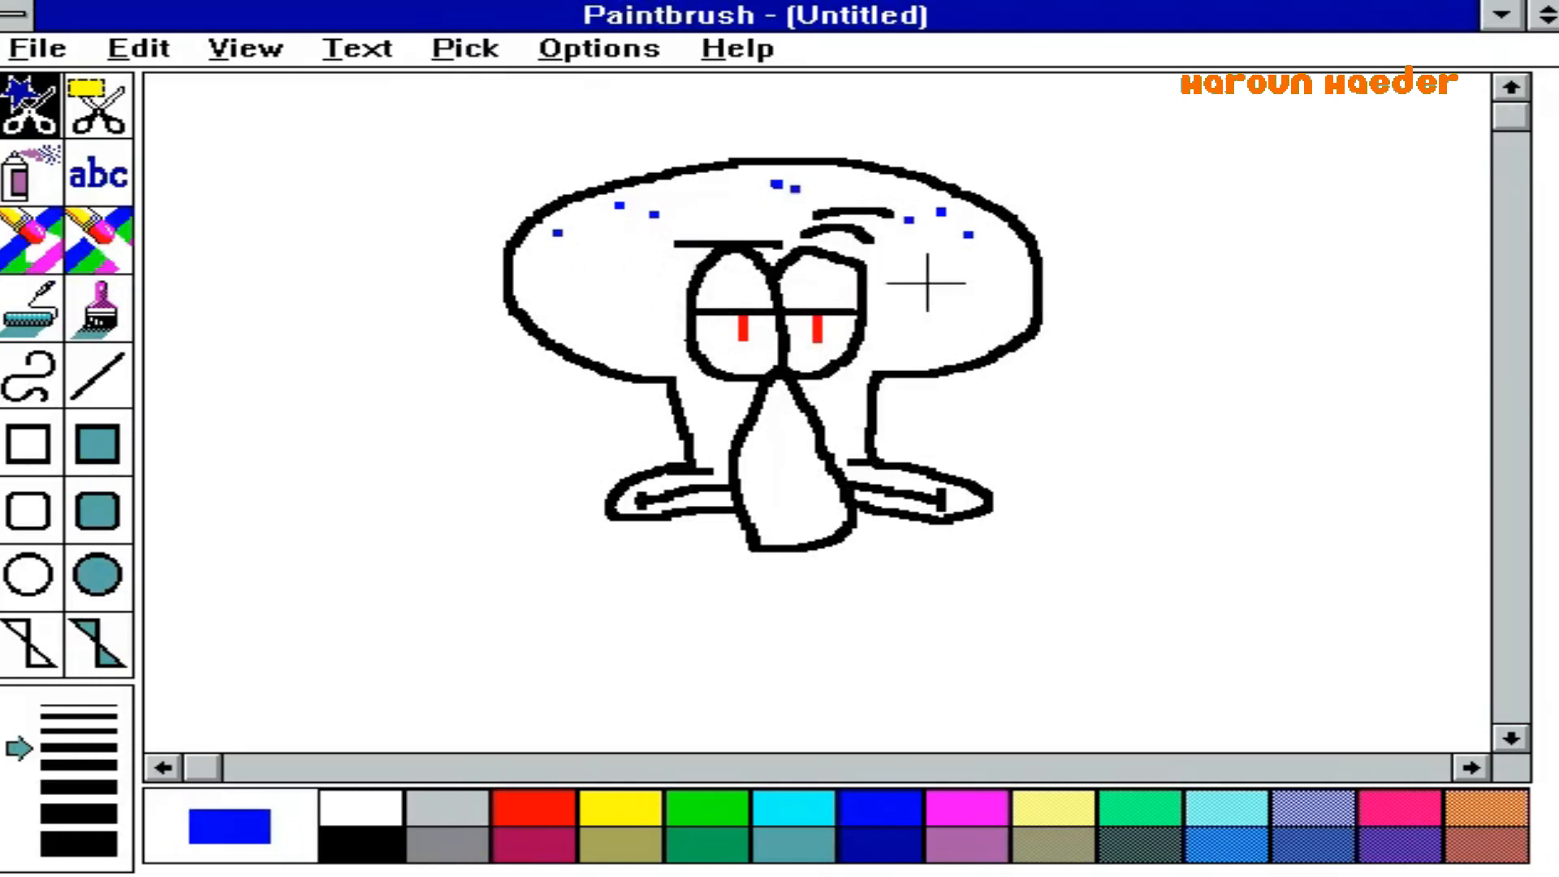
mouse_move(890, 278)
left_mouse_down()
mouse_move(722, 285)
mouse_move(665, 275)
mouse_move(649, 247)
mouse_move(652, 229)
mouse_move(703, 216)
mouse_move(874, 188)
mouse_move(905, 198)
mouse_move(891, 234)
mouse_move(861, 248)
left_mouse_up()
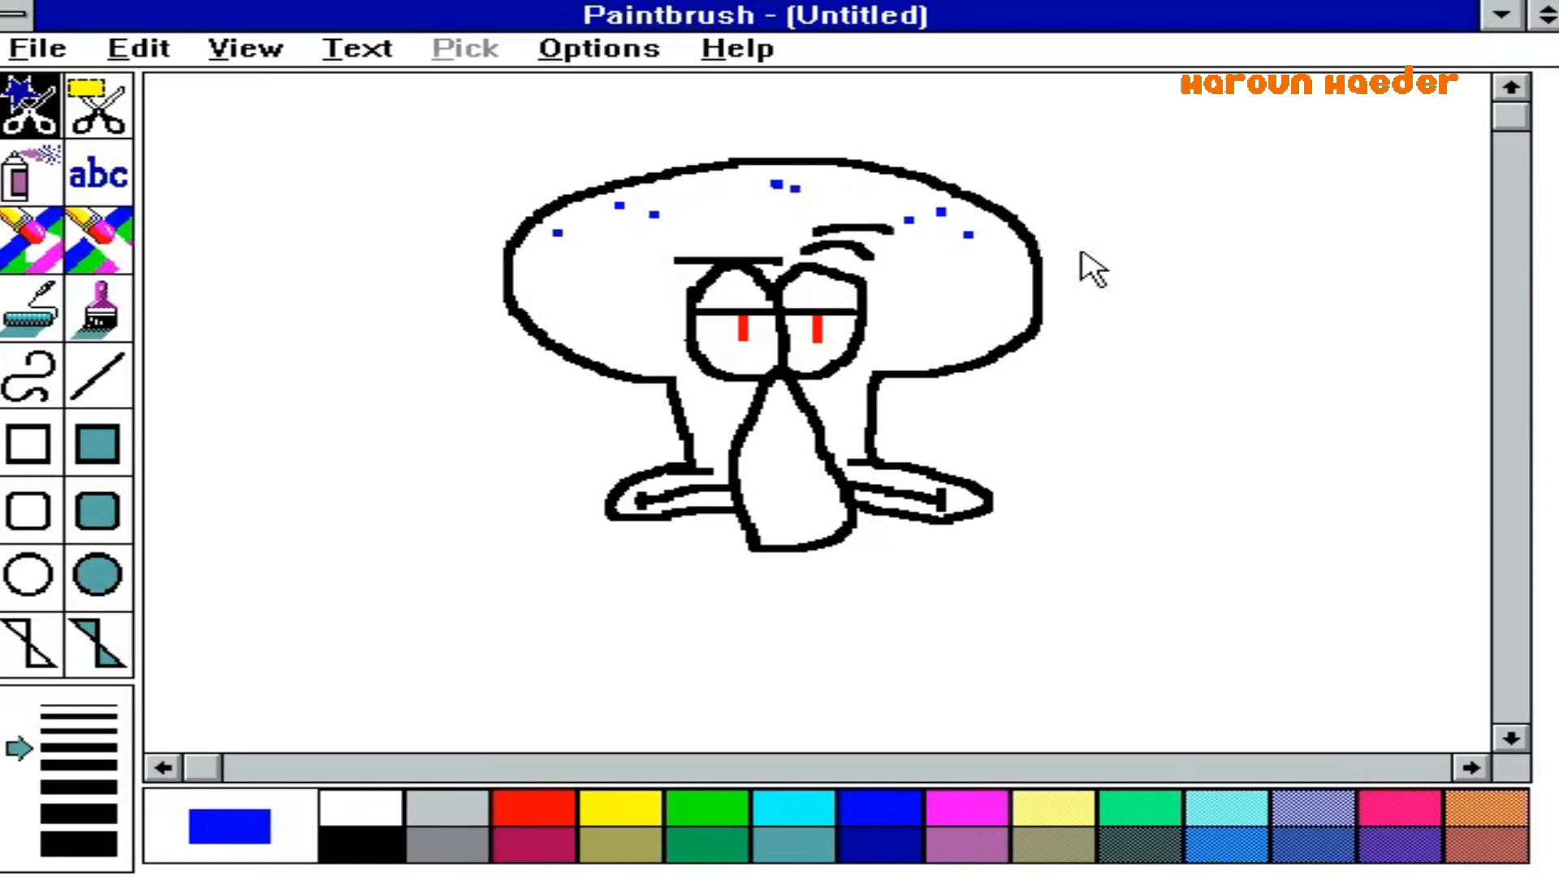
- Switch back to the brush with black as the drawing colour
left_click(85, 231)
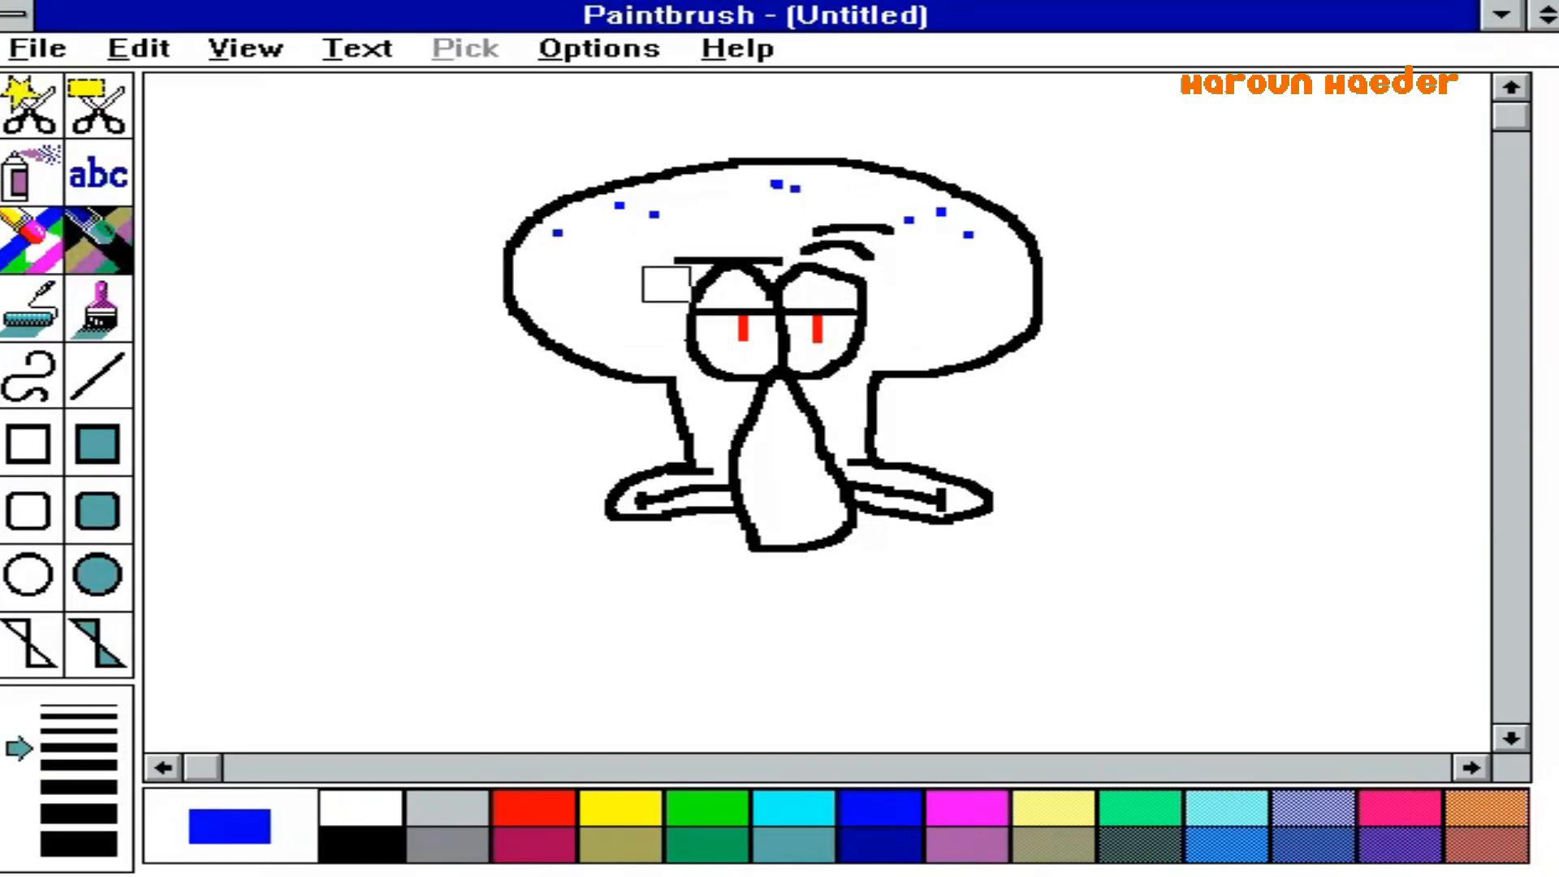
left_click(100, 310)
left_click(363, 847)
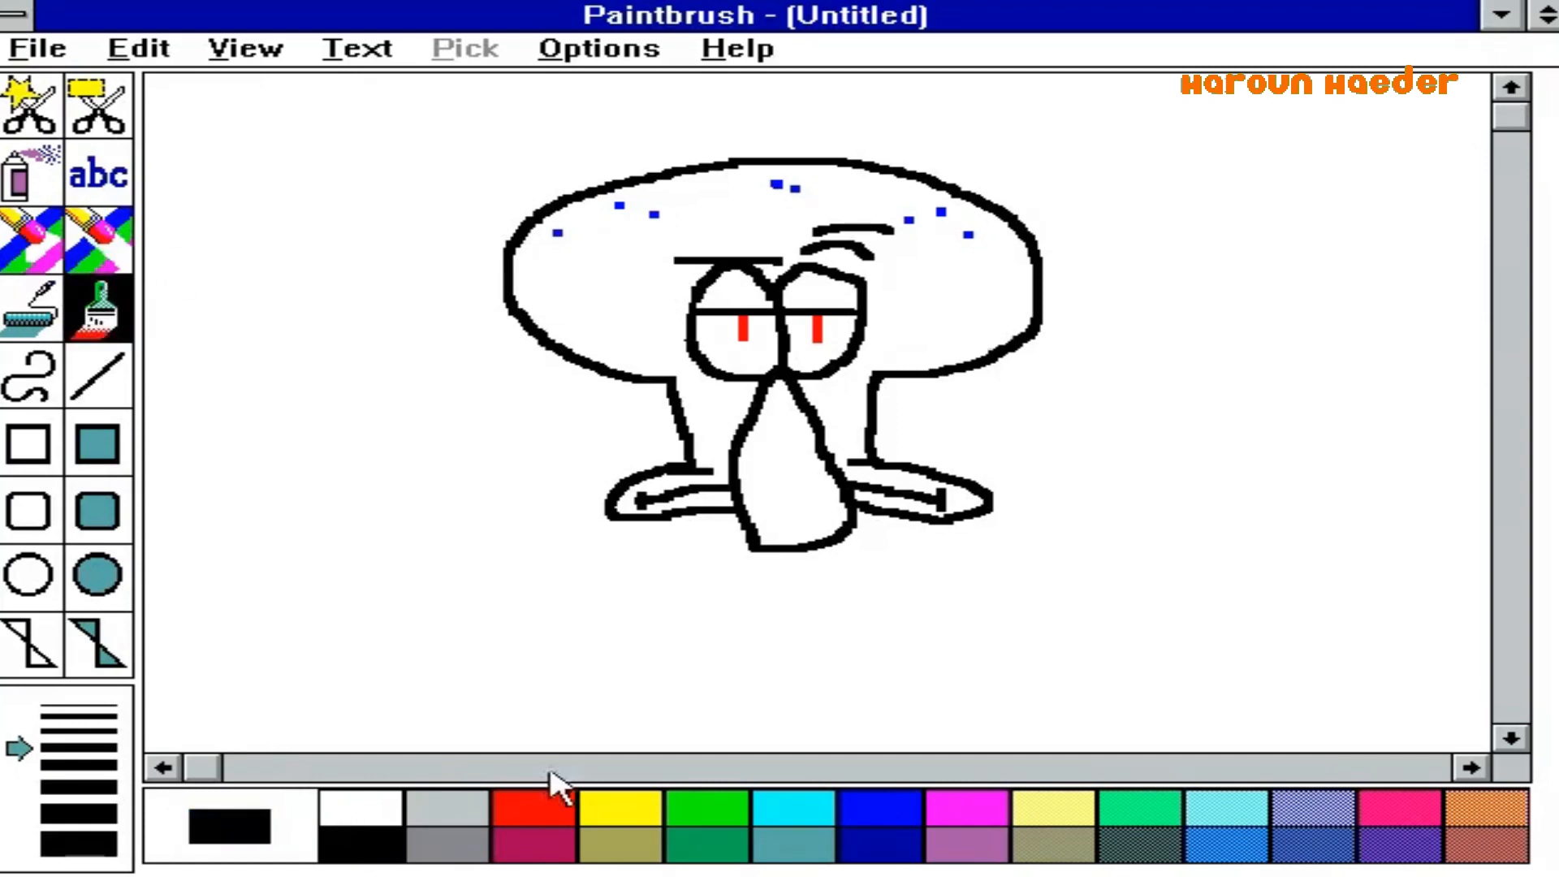
- Select the whole head with a rectangular selection and move it up to the top edge of the canvas
left_click(98, 105)
left_click_drag(435, 122, 1183, 497)
left_click_drag(910, 512, 922, 435)
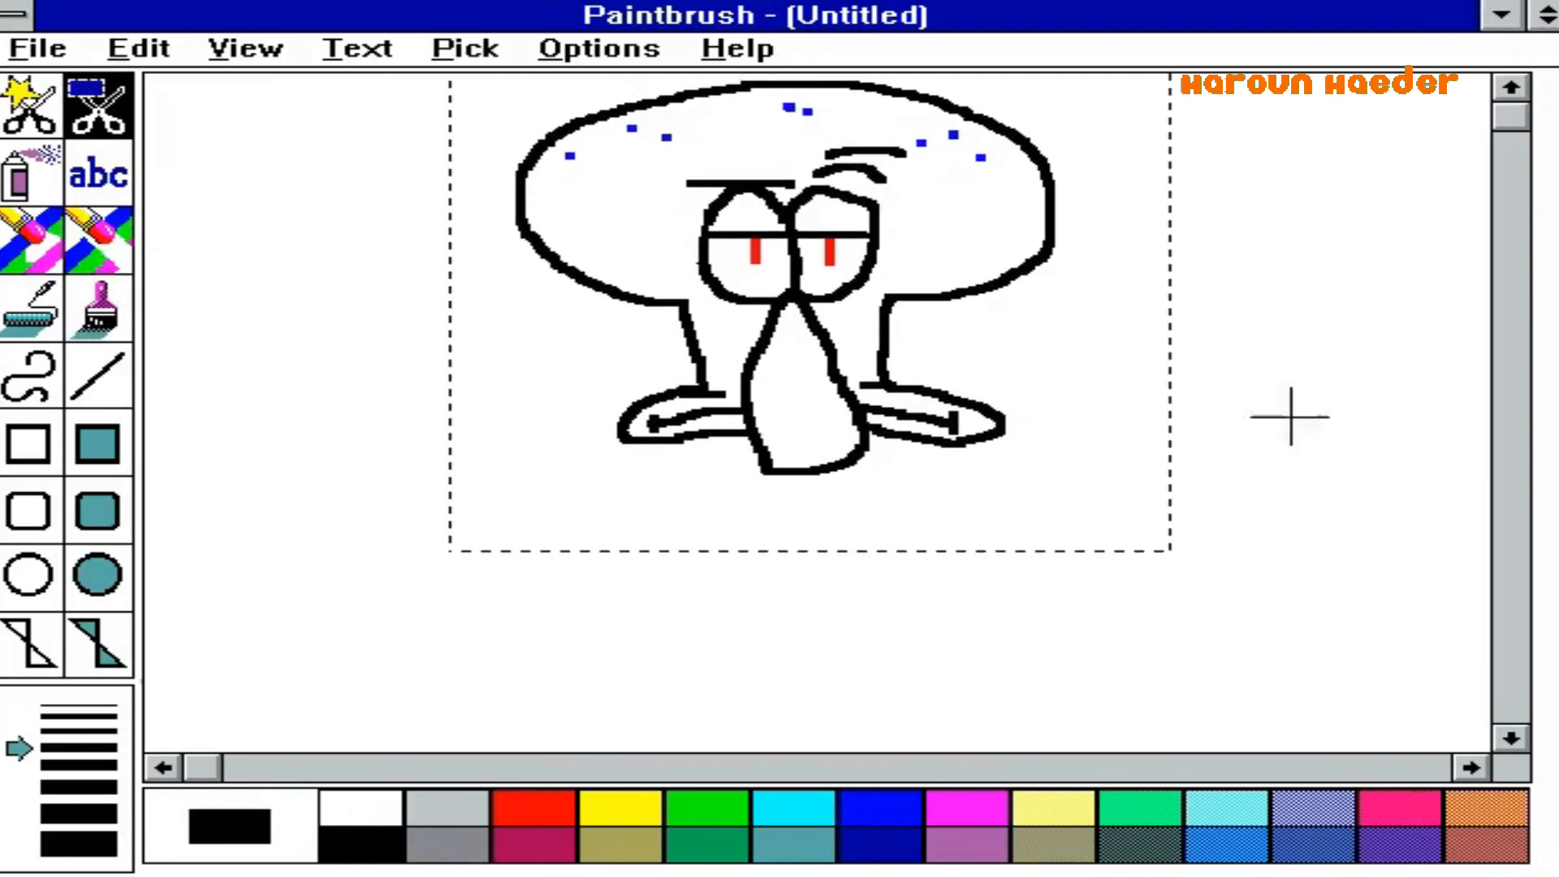
left_click(1413, 434)
- Draw a narrow black neck with the brush, tapering to a point below the nose, undoing the stray stroke made along the way
left_click(85, 336)
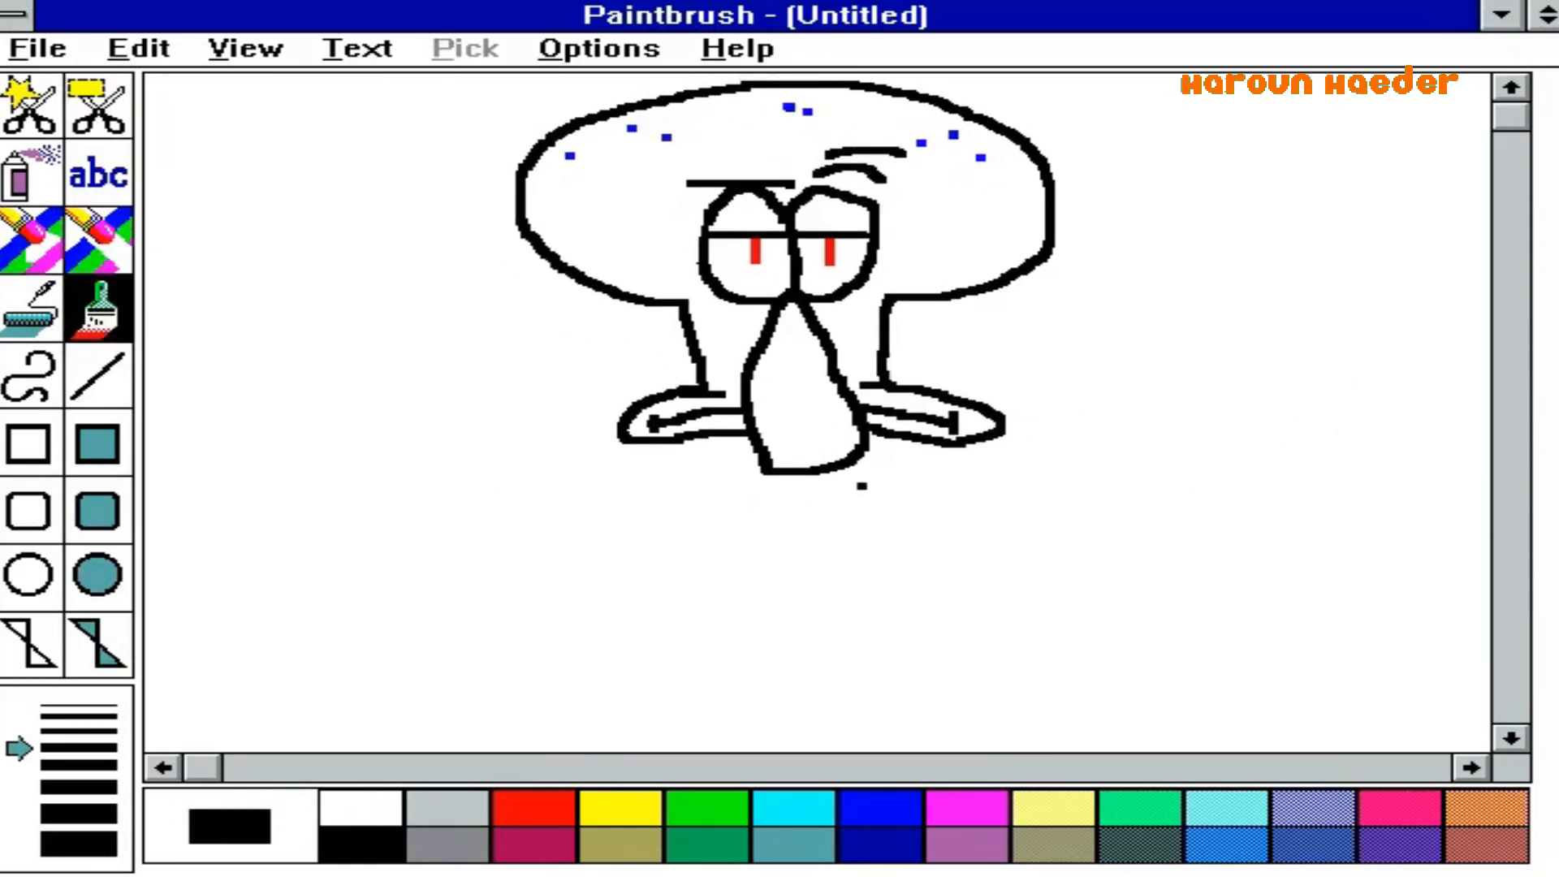
mouse_move(784, 472)
left_mouse_down()
mouse_move(802, 562)
mouse_move(828, 537)
mouse_move(834, 480)
left_mouse_up()
mouse_move(799, 538)
left_mouse_down()
mouse_move(751, 550)
mouse_move(755, 599)
left_mouse_up()
key("ctrl+z")
mouse_move(787, 474)
left_mouse_down()
mouse_move(804, 582)
mouse_move(828, 497)
left_mouse_up()
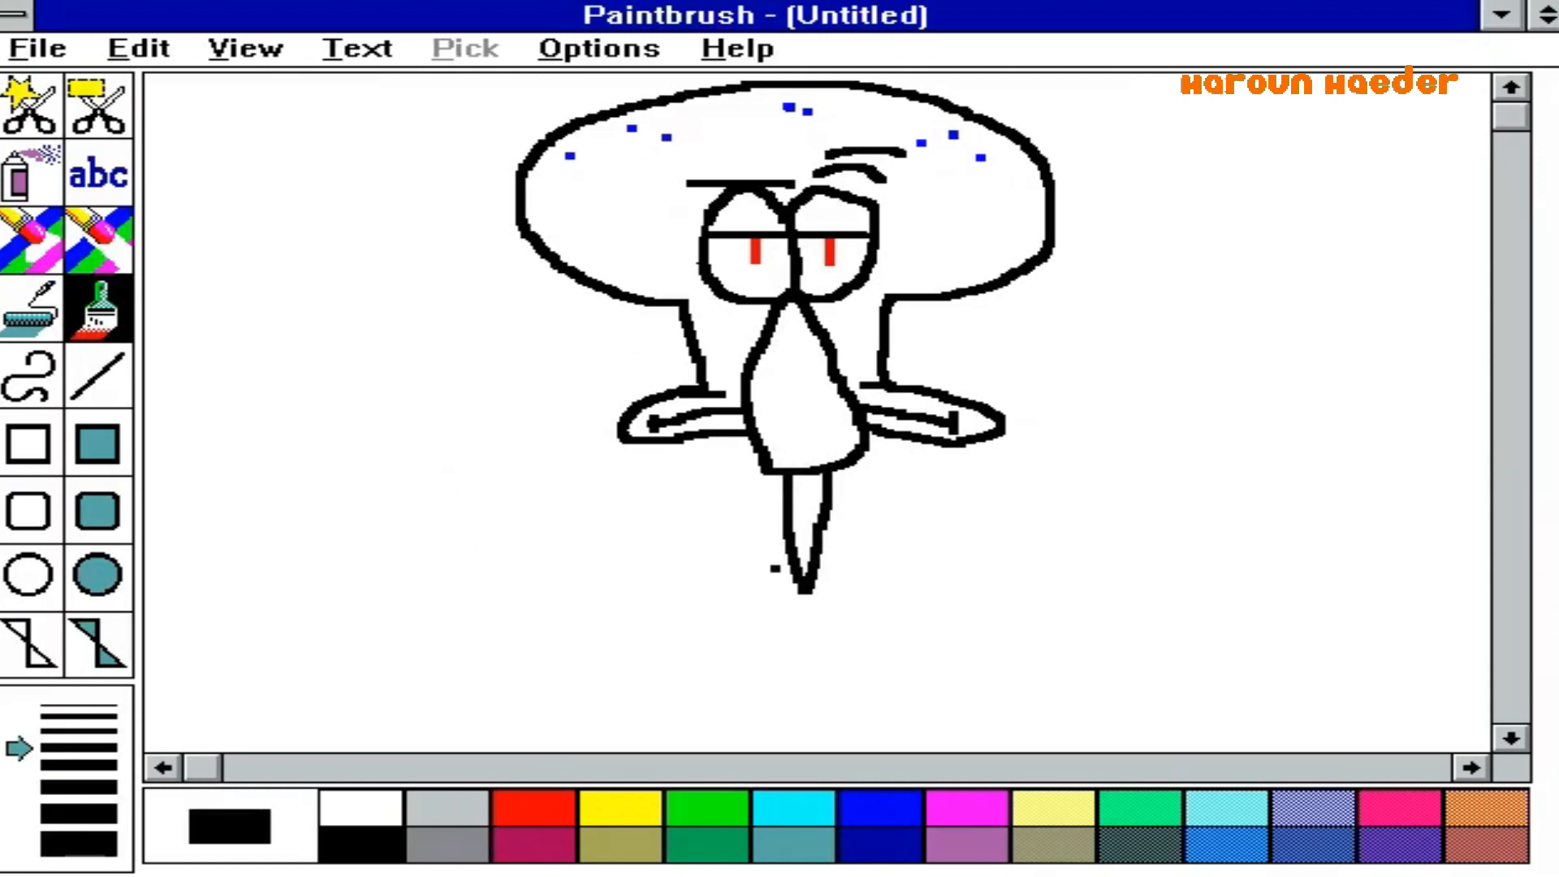
- Draw a folded collar around the neck's tip and a short-sleeved shirt outline beneath it in black
mouse_move(790, 557)
left_mouse_down()
mouse_move(742, 588)
mouse_move(799, 586)
left_mouse_up()
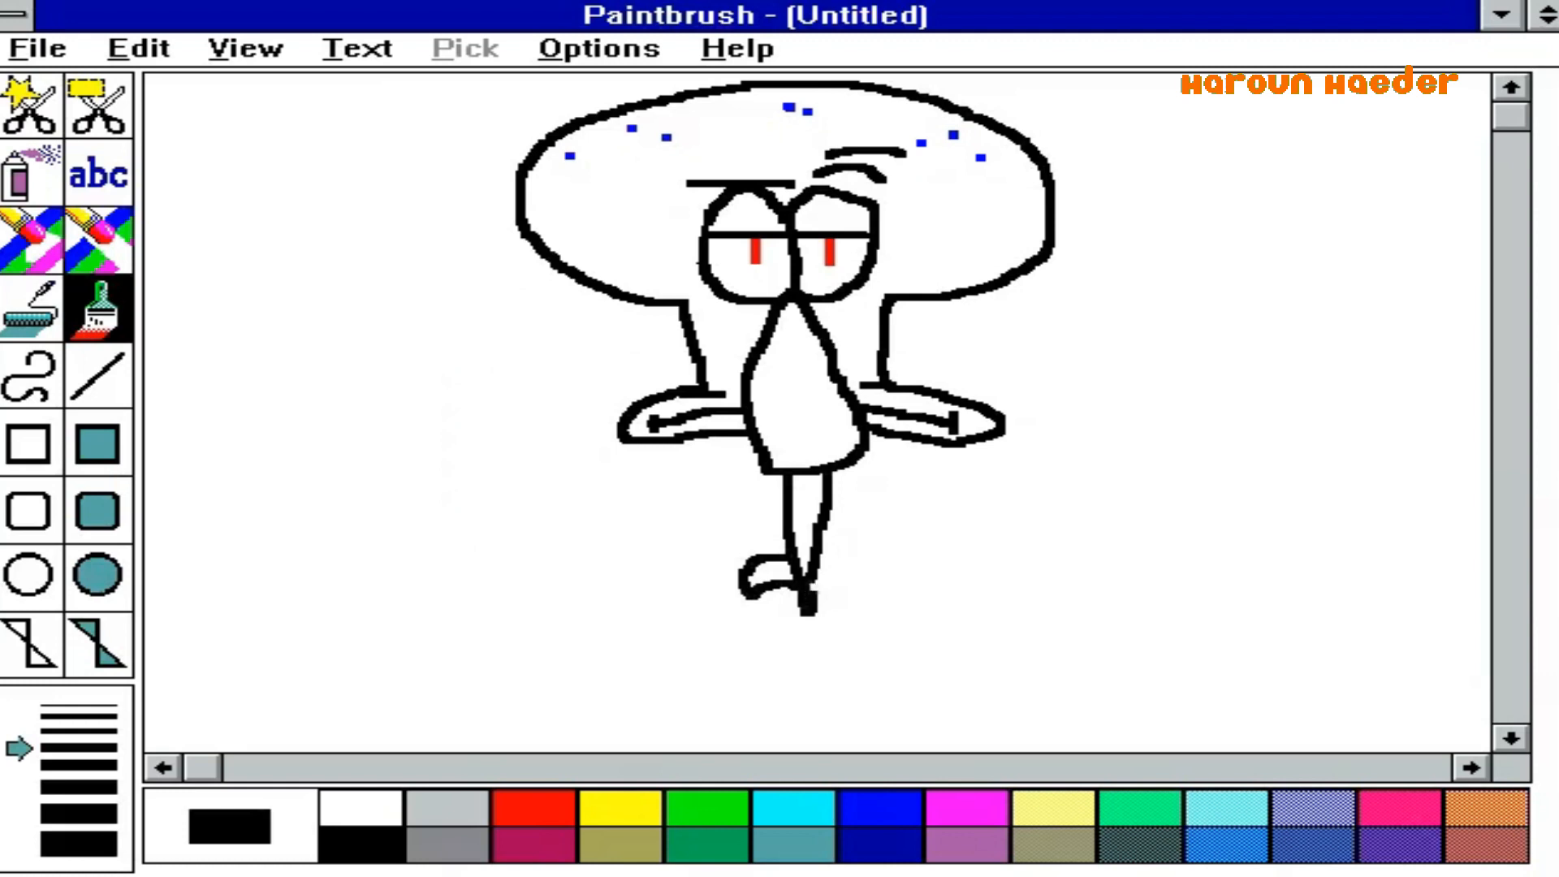
left_click_drag(852, 591, 837, 549)
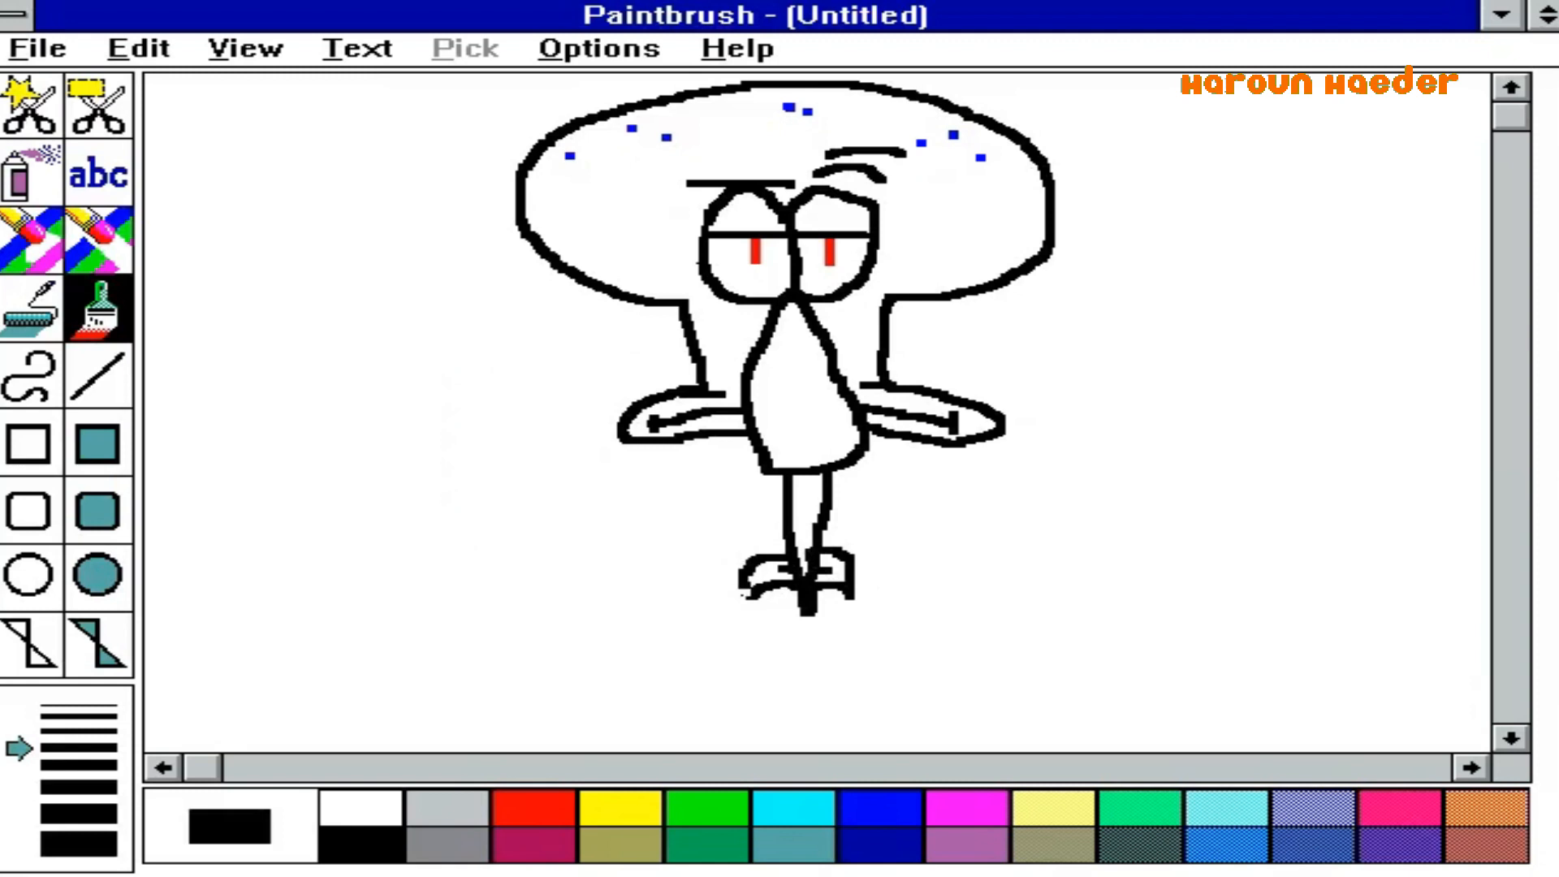
mouse_move(751, 592)
left_mouse_down()
mouse_move(662, 622)
mouse_move(654, 664)
mouse_move(751, 647)
mouse_move(751, 720)
mouse_move(867, 719)
mouse_move(871, 661)
mouse_move(951, 656)
mouse_move(897, 591)
mouse_move(849, 573)
left_mouse_up()
left_click_drag(752, 614, 767, 649)
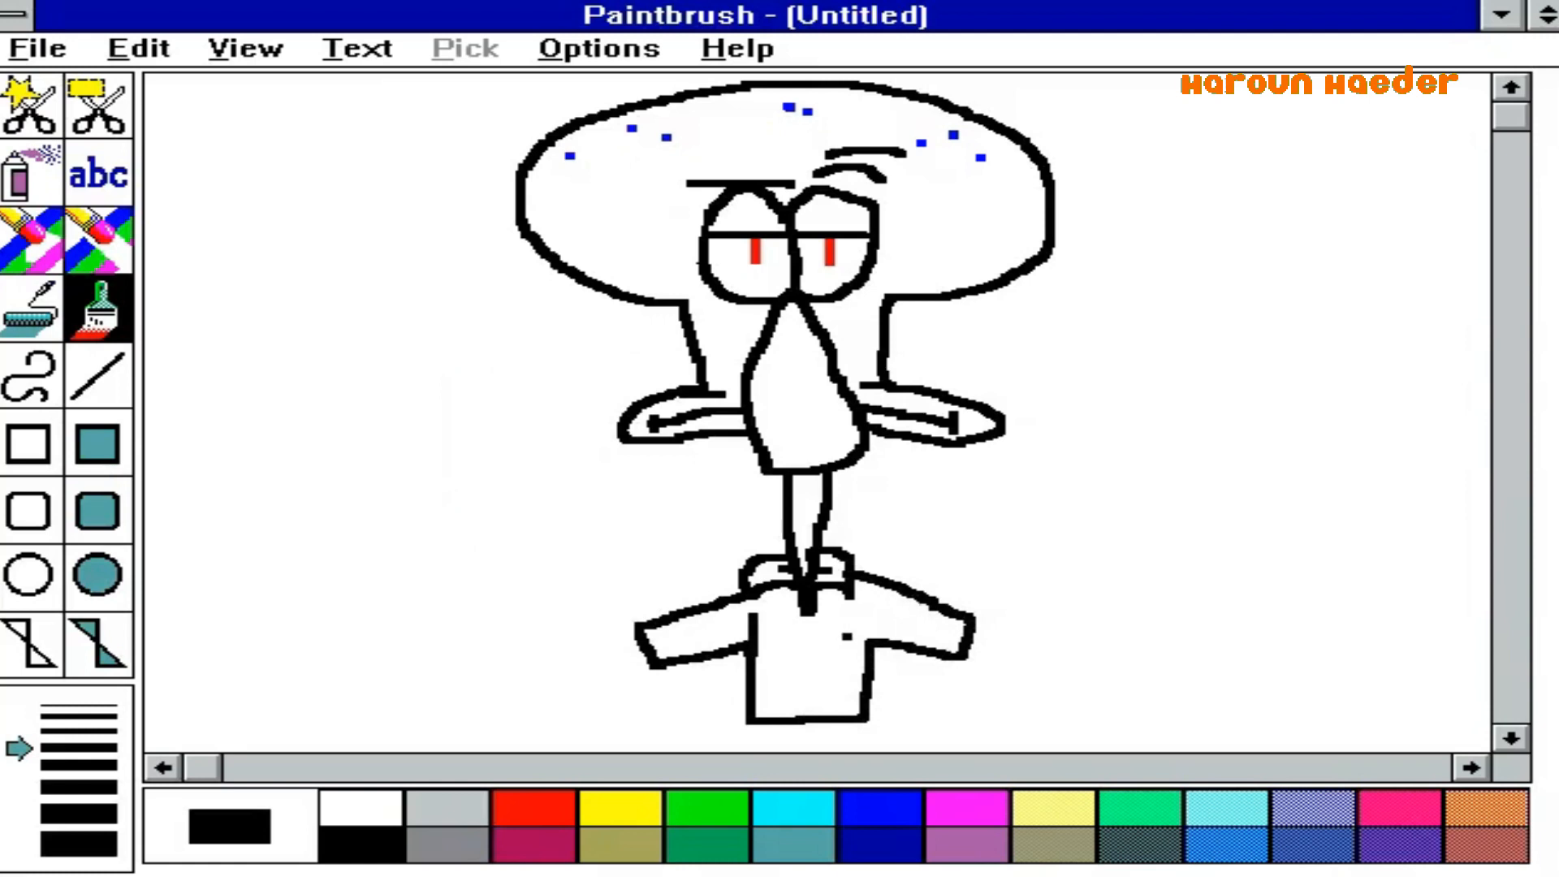
left_click_drag(864, 618, 865, 648)
- Draw the bent arm and curled hand on the figure's left side, and outline the rounded hip section under the shirt
left_click_drag(1514, 139, 1512, 290)
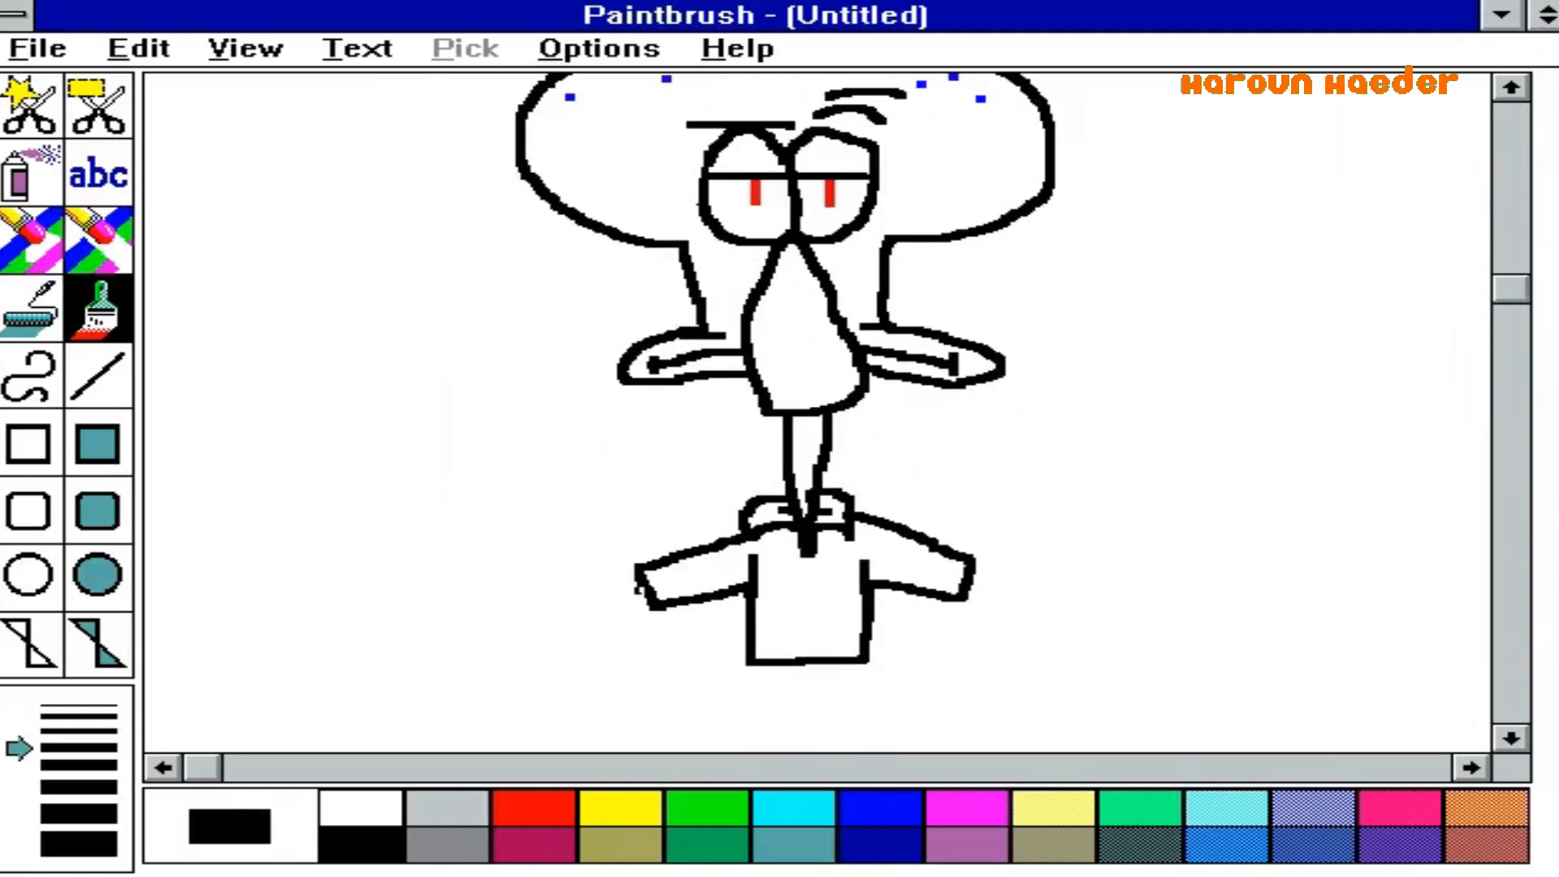
left_click_drag(642, 578, 583, 602)
left_click_drag(526, 625, 610, 664)
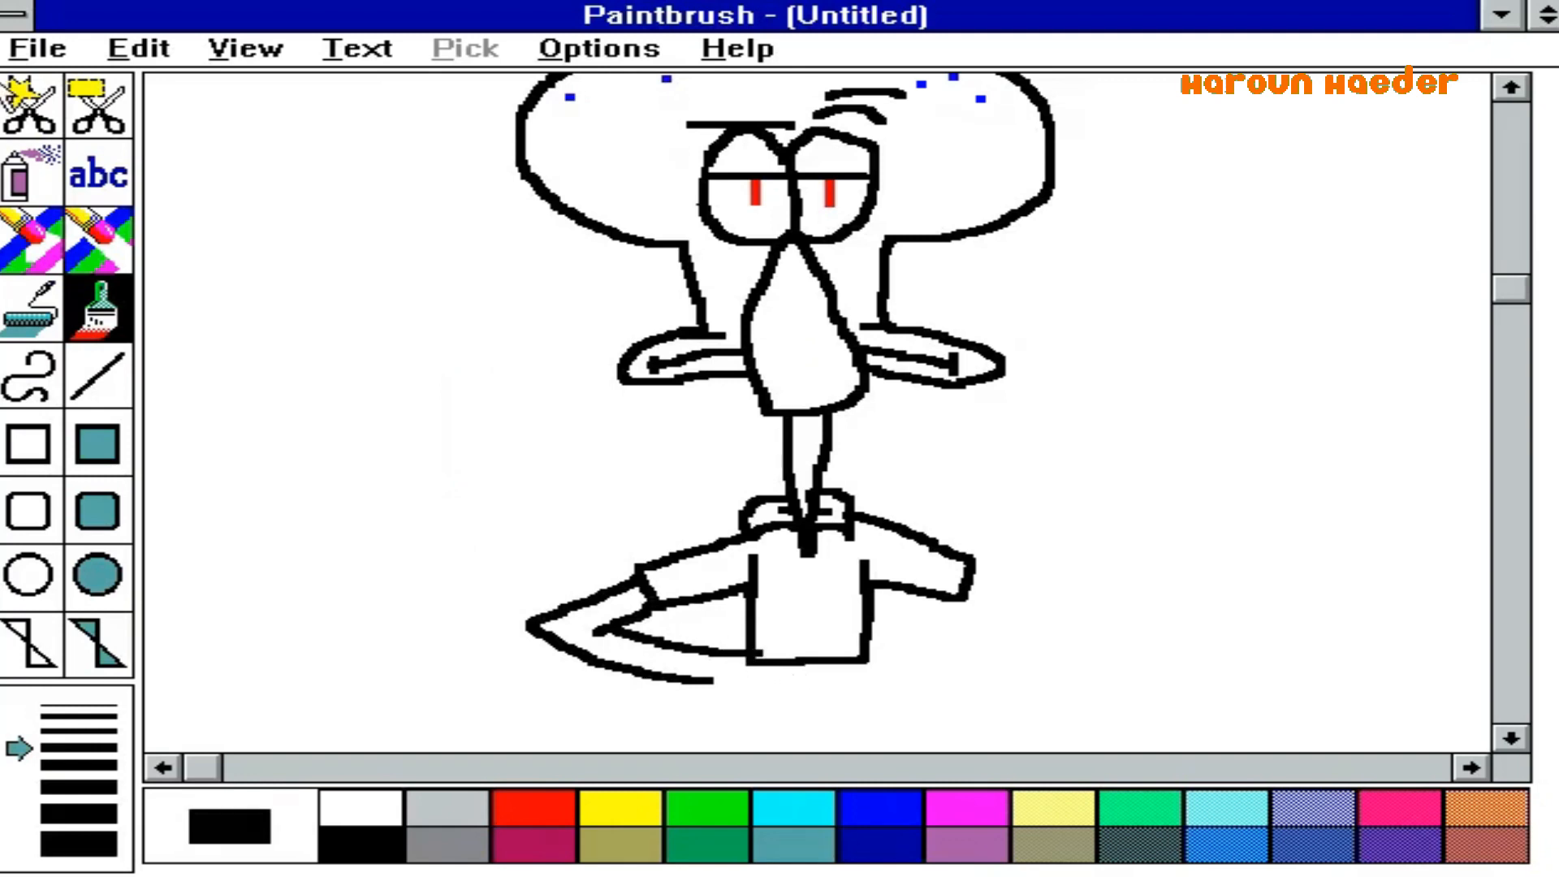
left_click(90, 232)
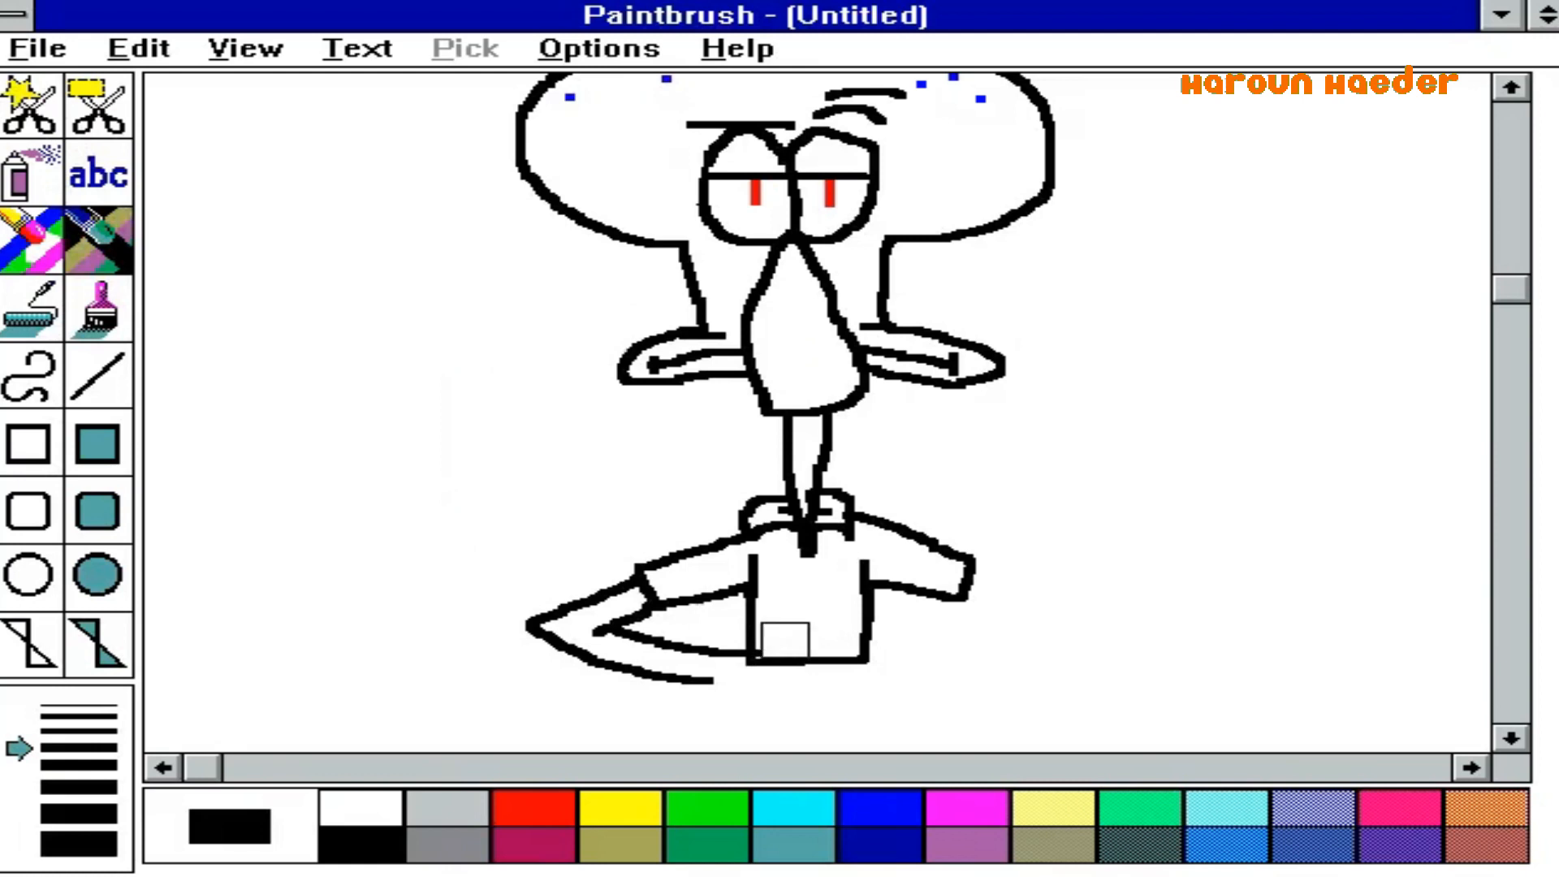
left_click(98, 311)
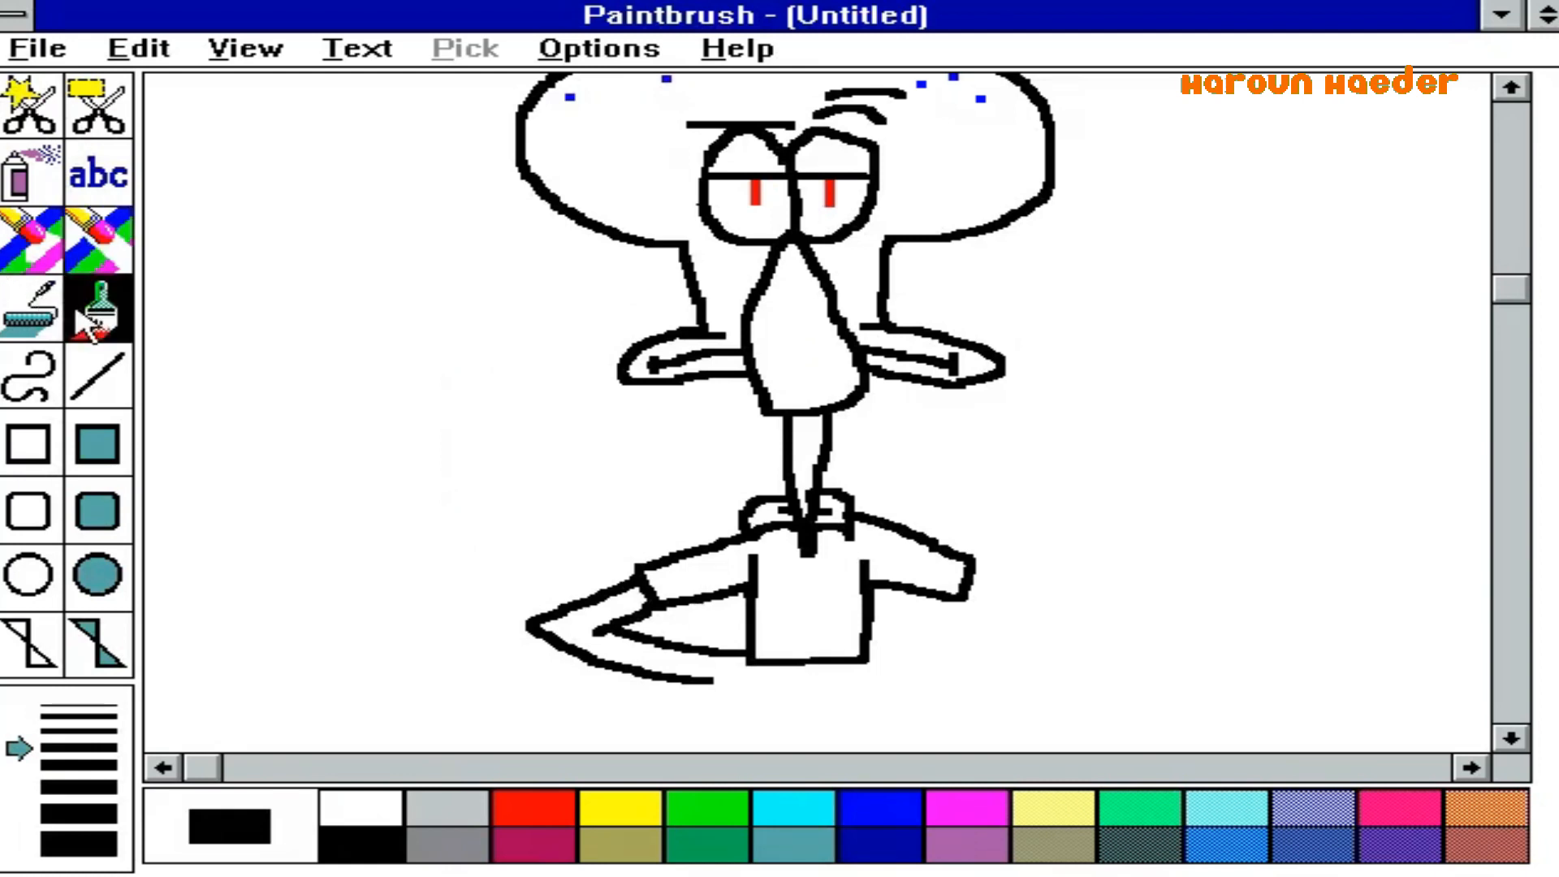
left_click_drag(1511, 289, 1511, 328)
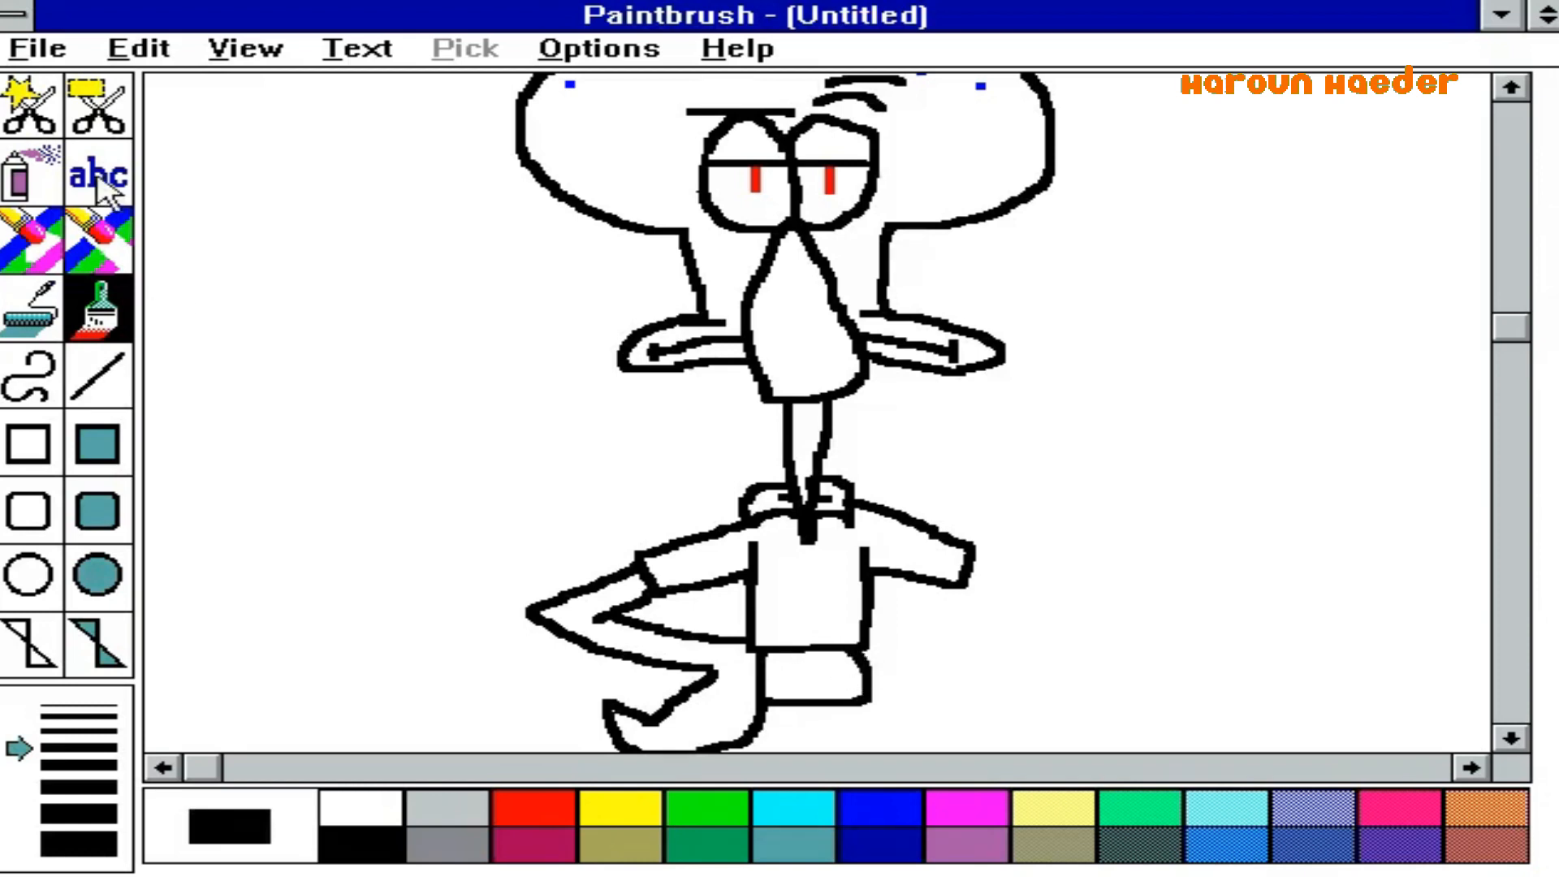
- Cut away the left part of the hip outline, redraw it with the brush, and mark off the tip of the hand
left_click(91, 128)
left_click_drag(755, 653, 799, 708)
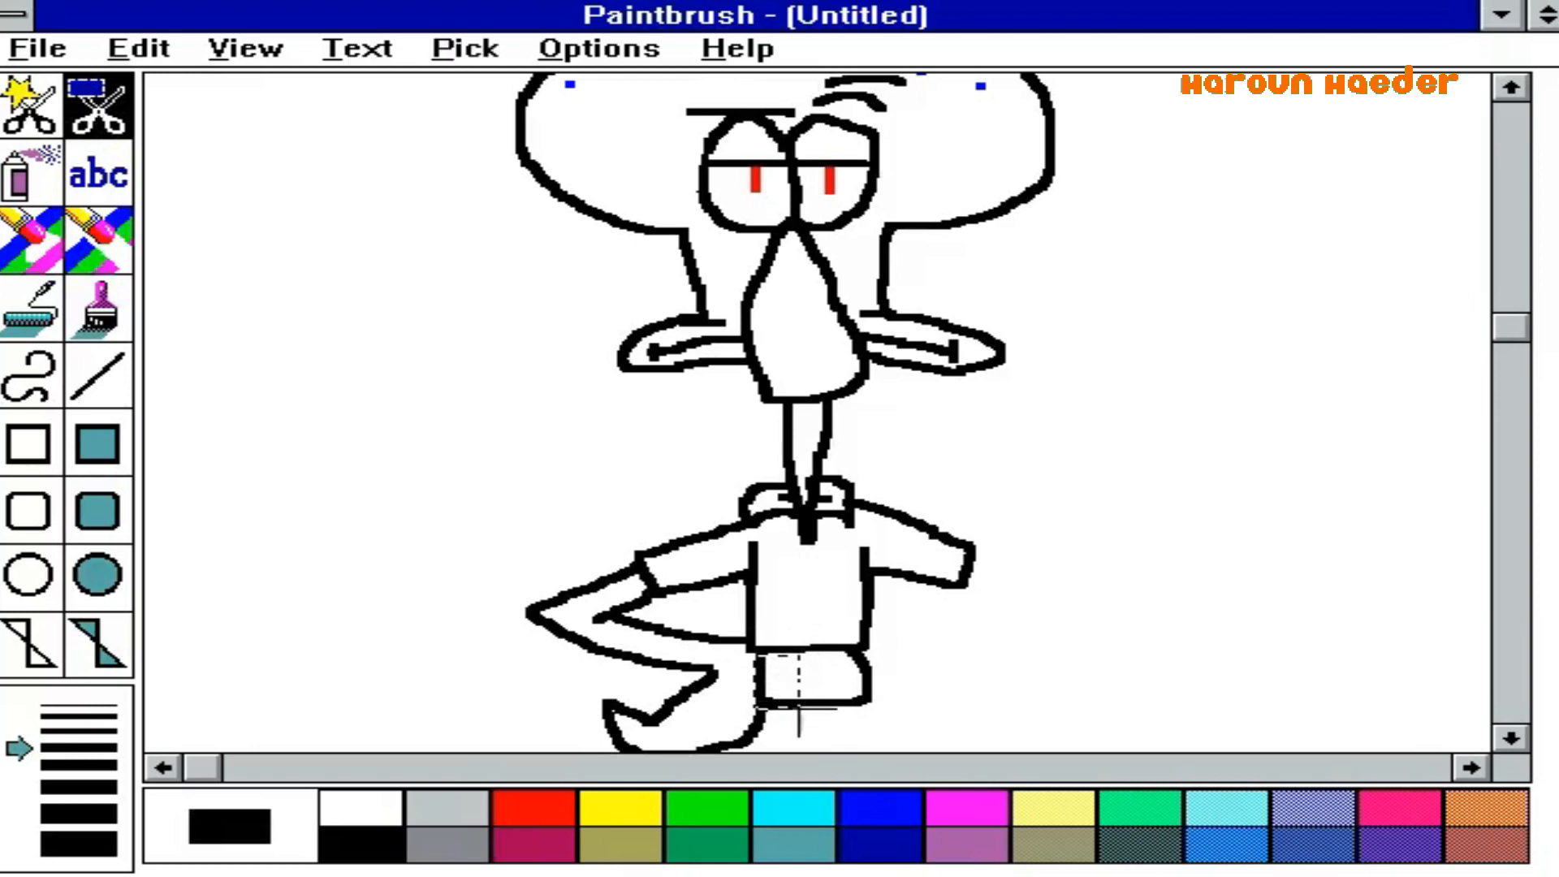
left_click(140, 63)
left_click(195, 140)
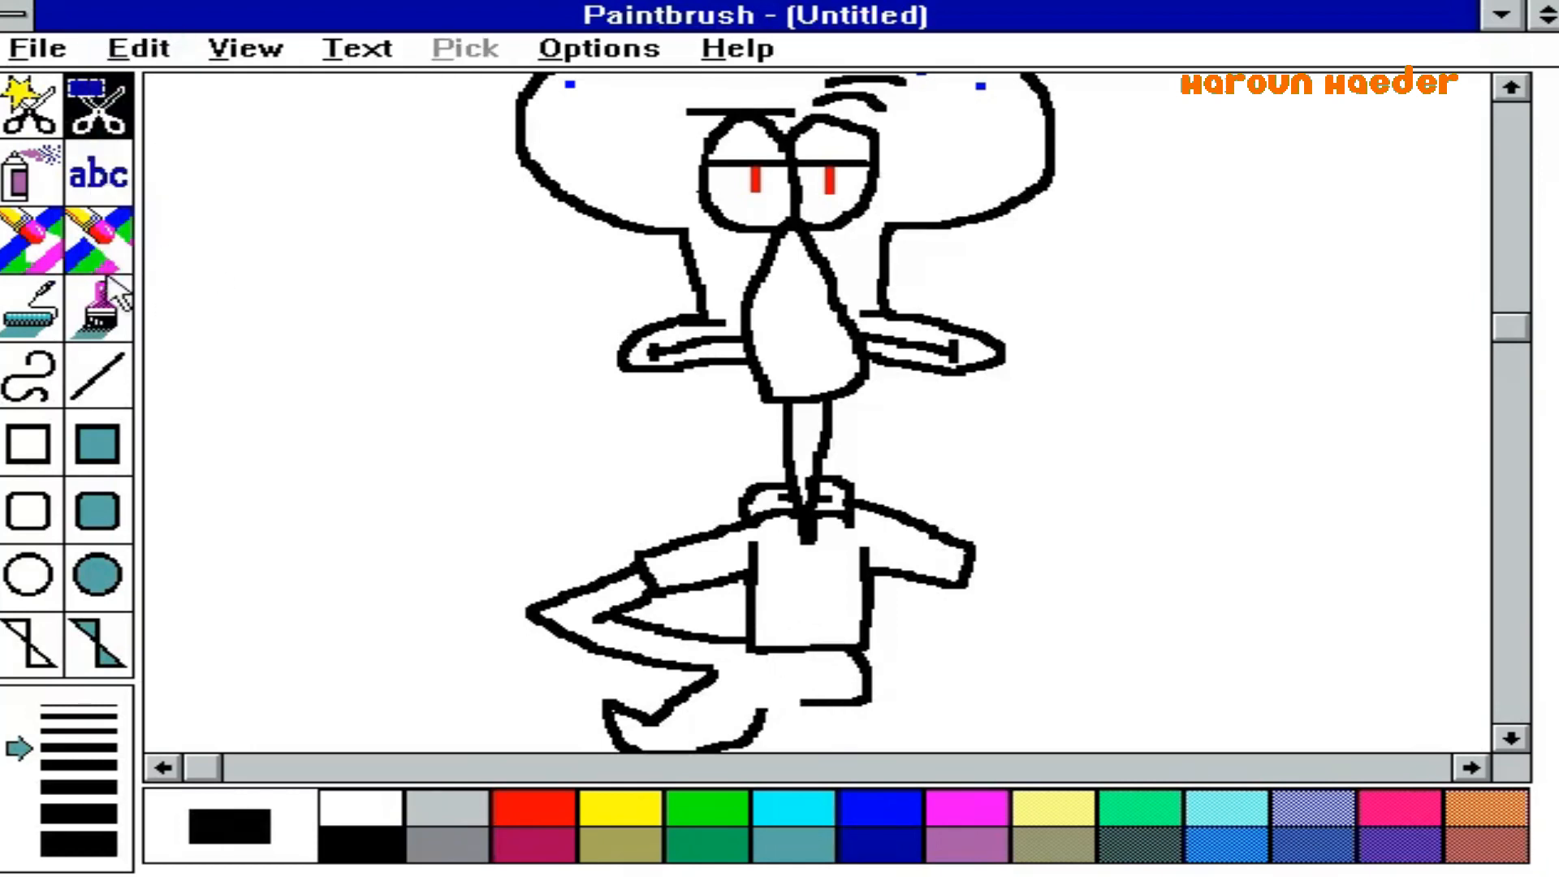
left_click(98, 308)
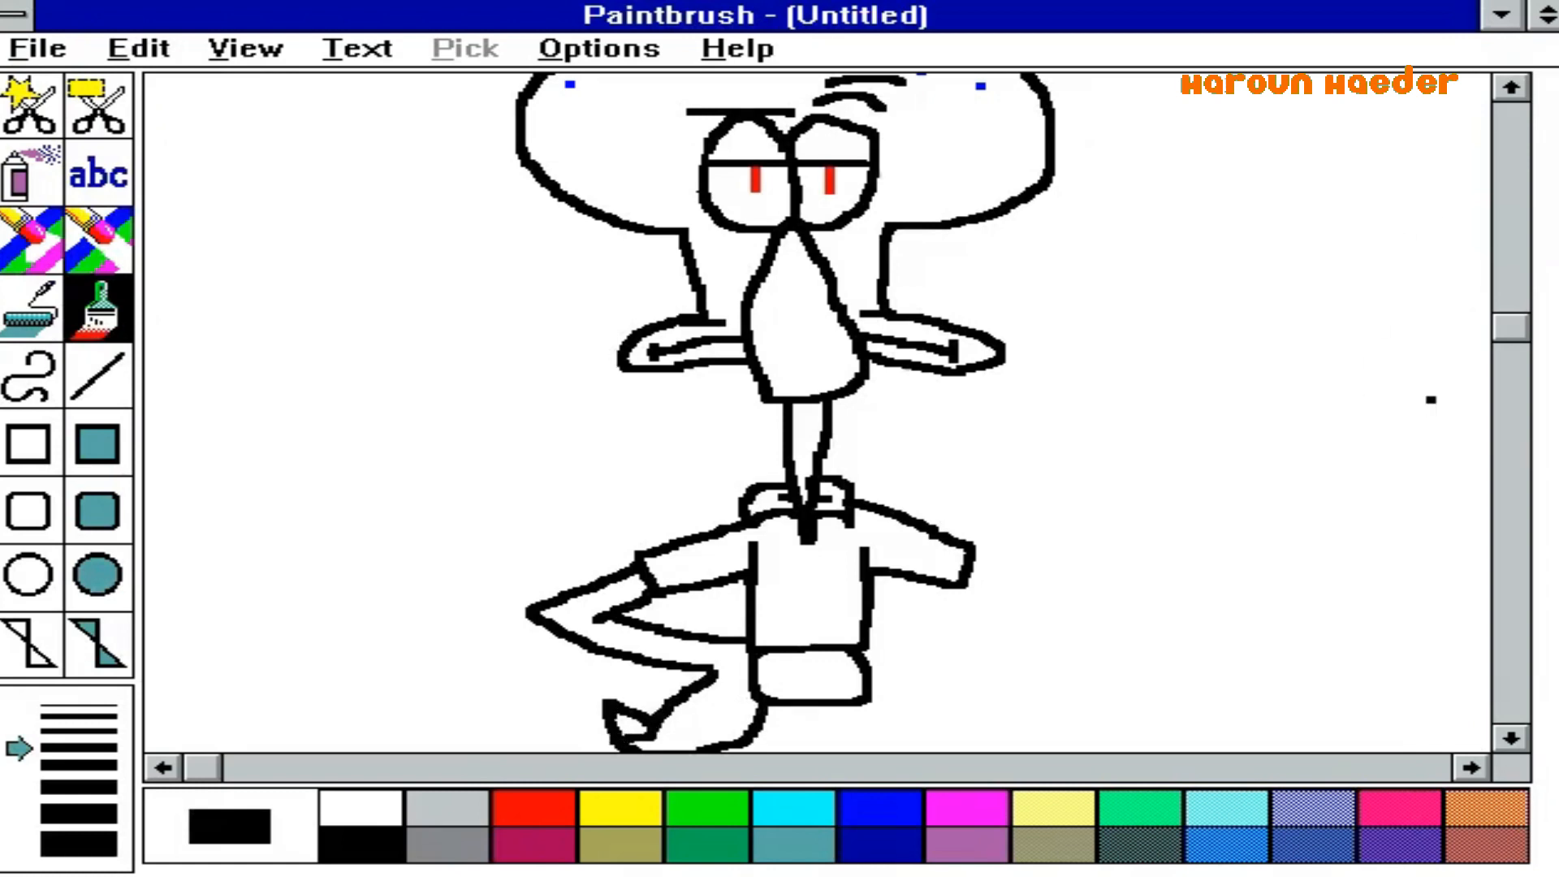
- Draw the matching bent arm from the right sleeve, ending in a curled hand with a marked-off tip
left_click_drag(1521, 338, 1521, 417)
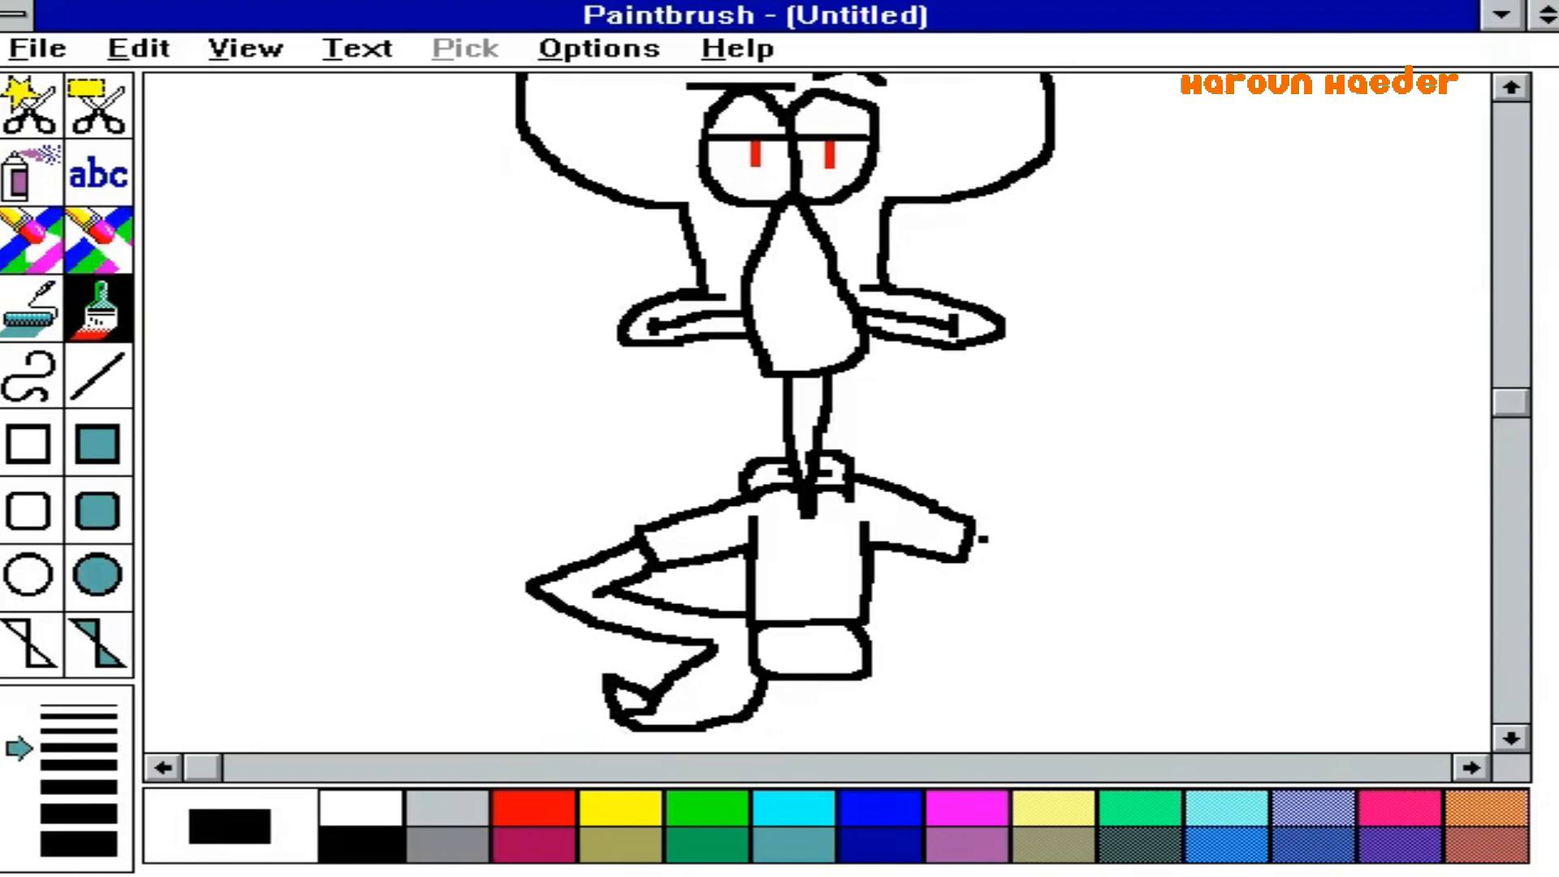
left_click_drag(984, 528, 1064, 578)
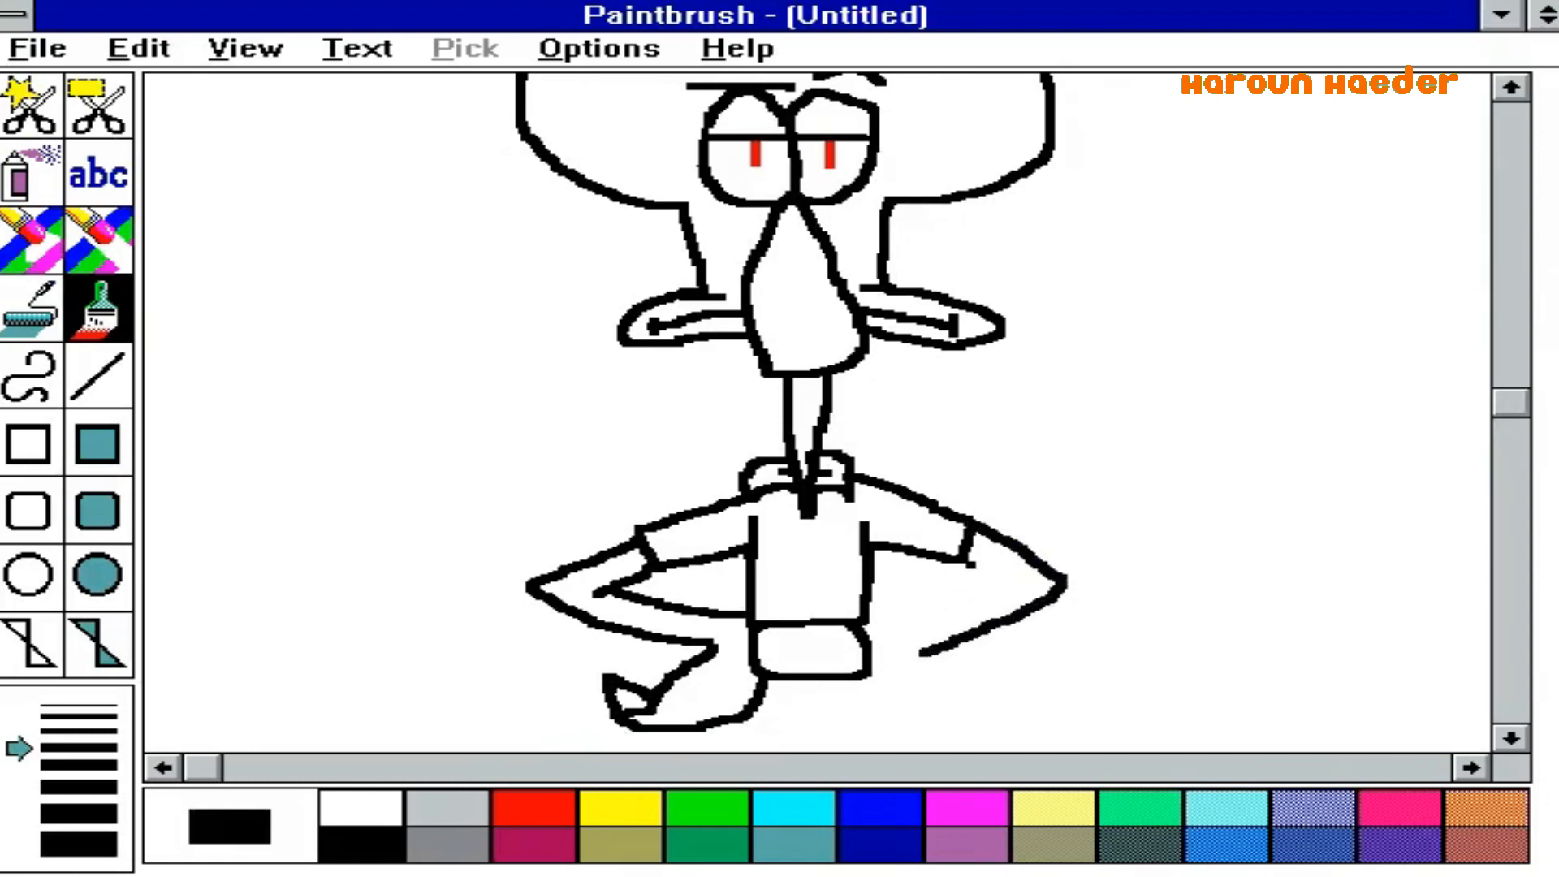
left_click_drag(981, 578, 911, 608)
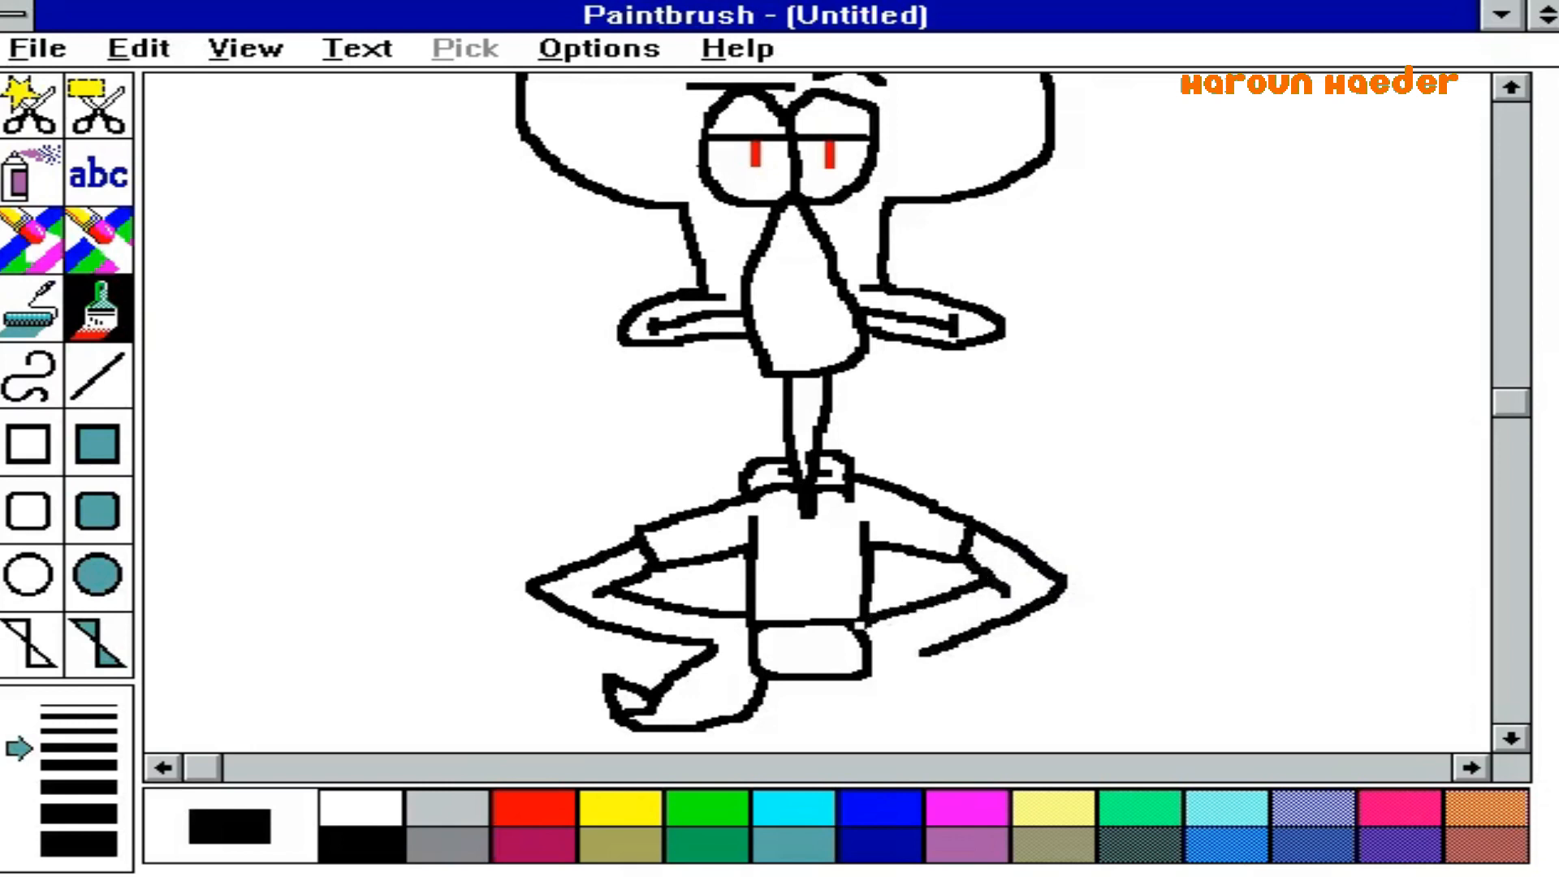
mouse_move(925, 651)
left_mouse_down()
mouse_move(940, 693)
mouse_move(1024, 701)
mouse_move(926, 733)
mouse_move(858, 717)
mouse_move(837, 689)
left_mouse_up()
left_click_drag(944, 699, 946, 731)
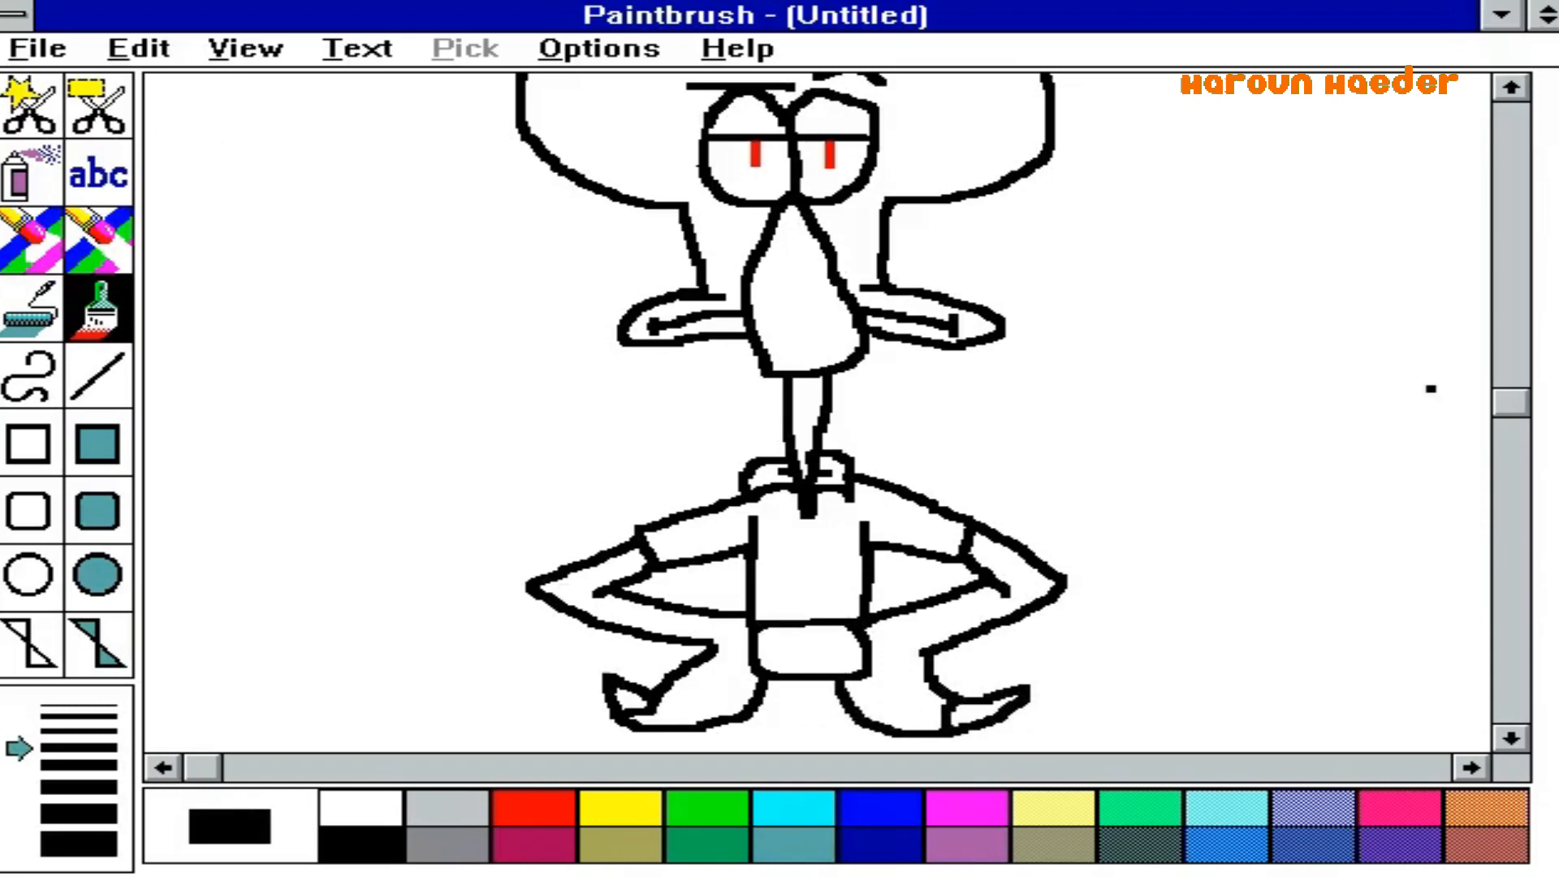
- Draw the tentacle legs below the hips, with outward-curling feet and marked-off tips on the front ones
left_click(1512, 589)
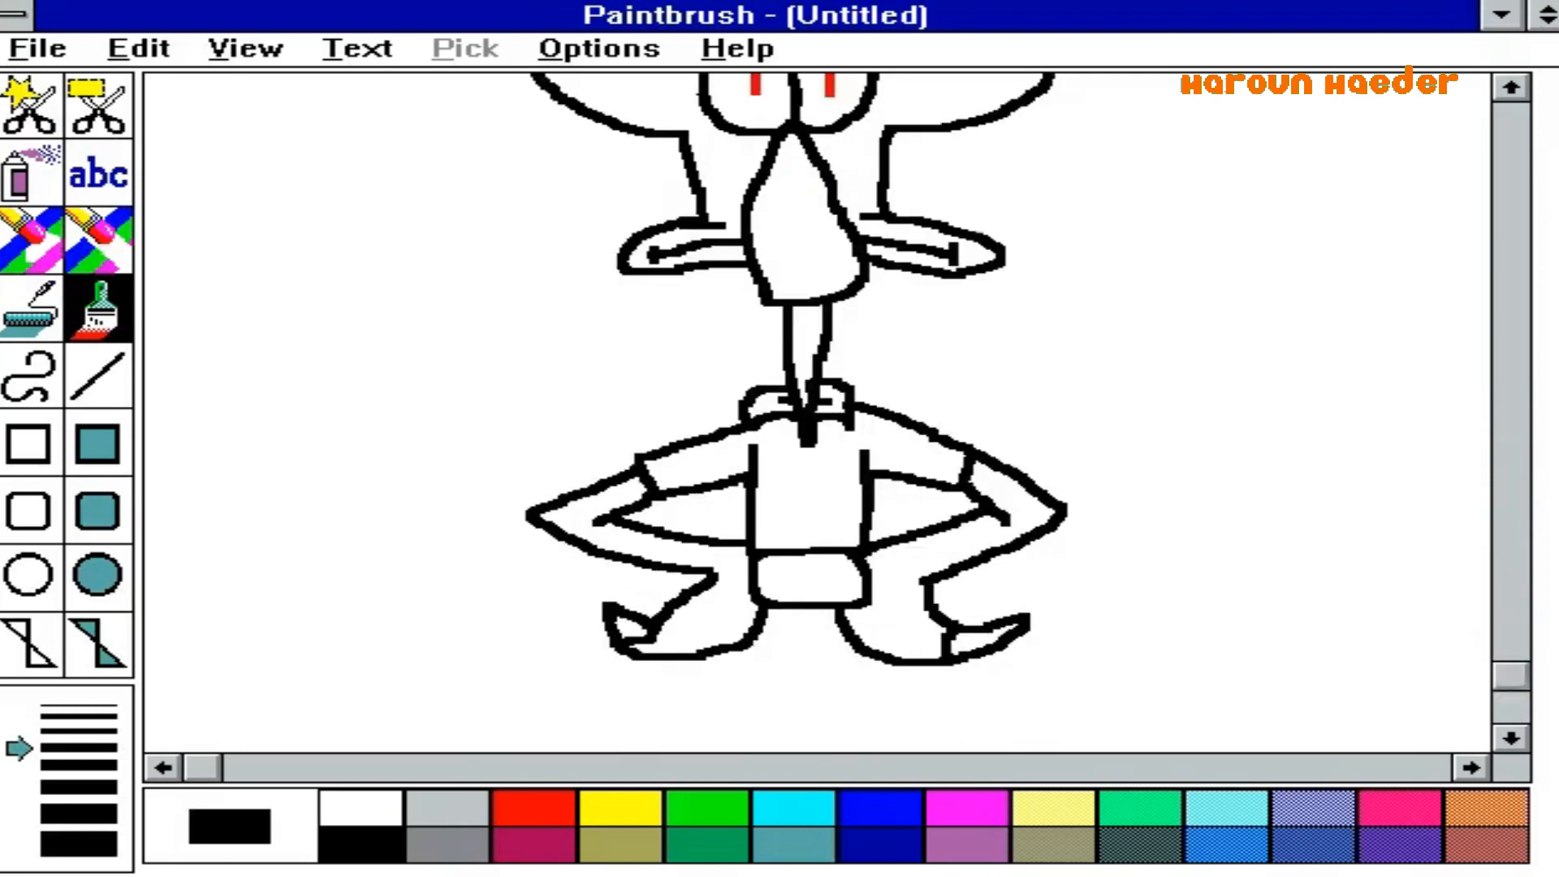
left_click(1511, 737)
left_click(1511, 737)
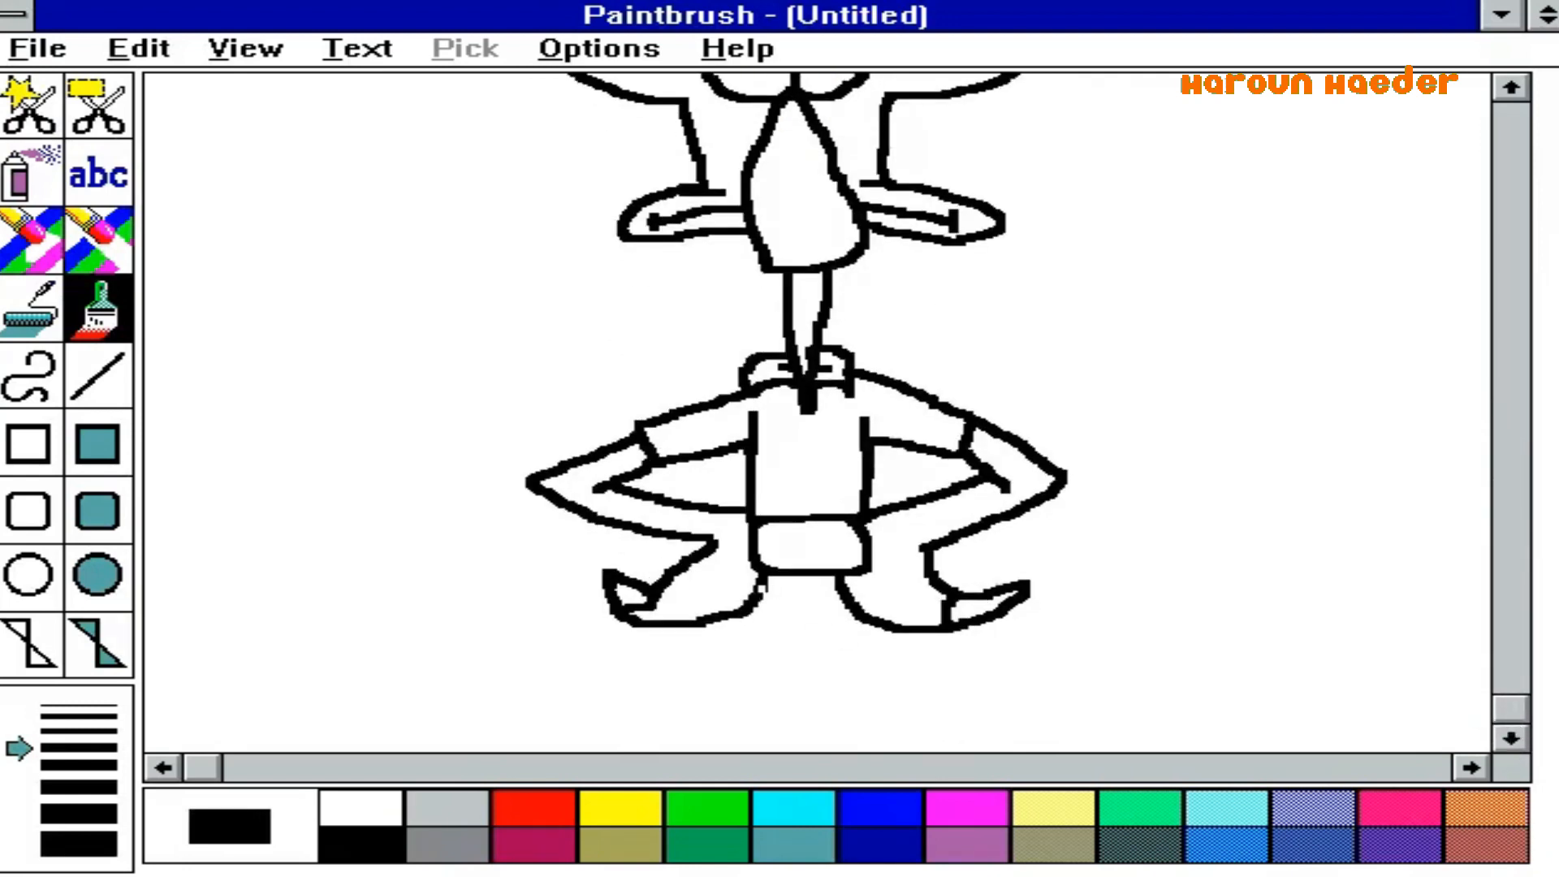
mouse_move(767, 672)
left_mouse_down()
mouse_move(738, 700)
mouse_move(670, 697)
mouse_move(706, 724)
mouse_move(762, 732)
left_mouse_up()
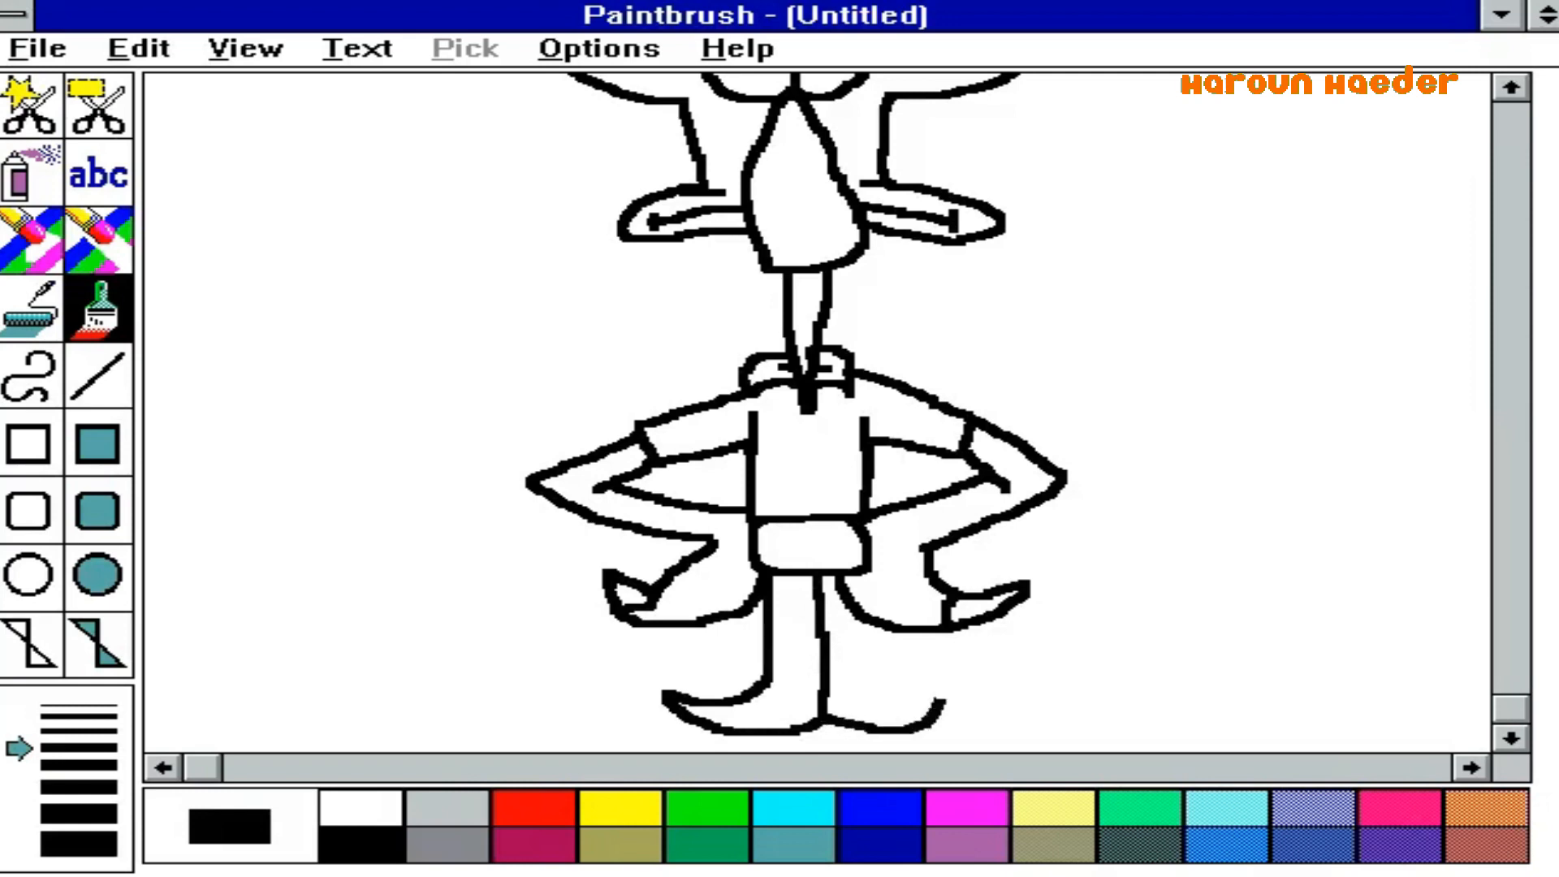
mouse_move(873, 689)
left_mouse_down()
mouse_move(850, 654)
mouse_move(850, 605)
mouse_move(884, 665)
left_mouse_up()
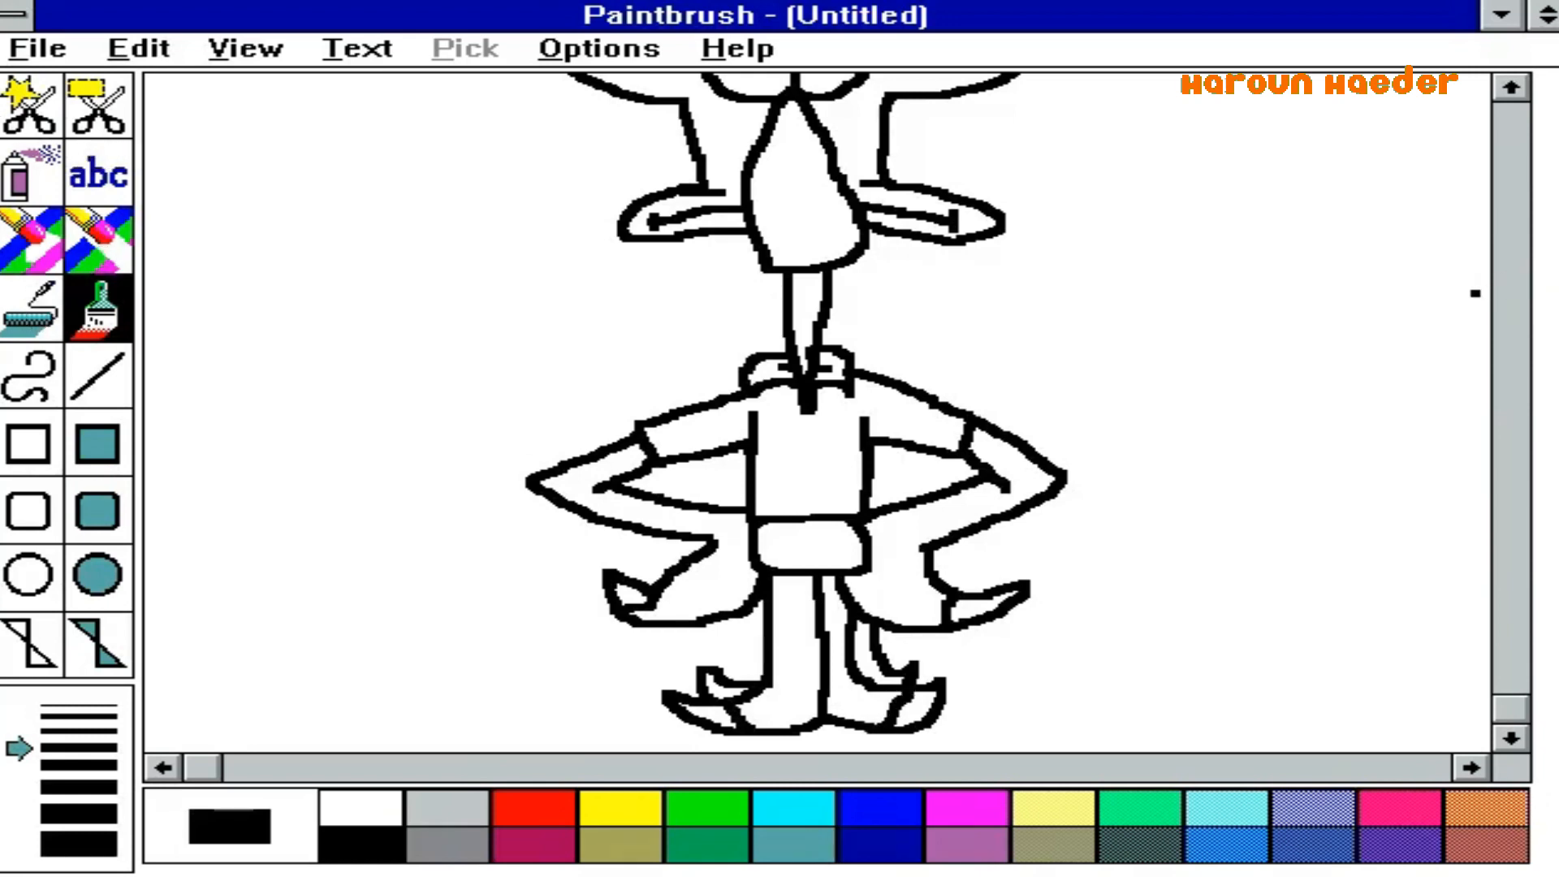
- Fill the shirt body and sleeves with reddish brown using the Paint Roller
left_click(38, 327)
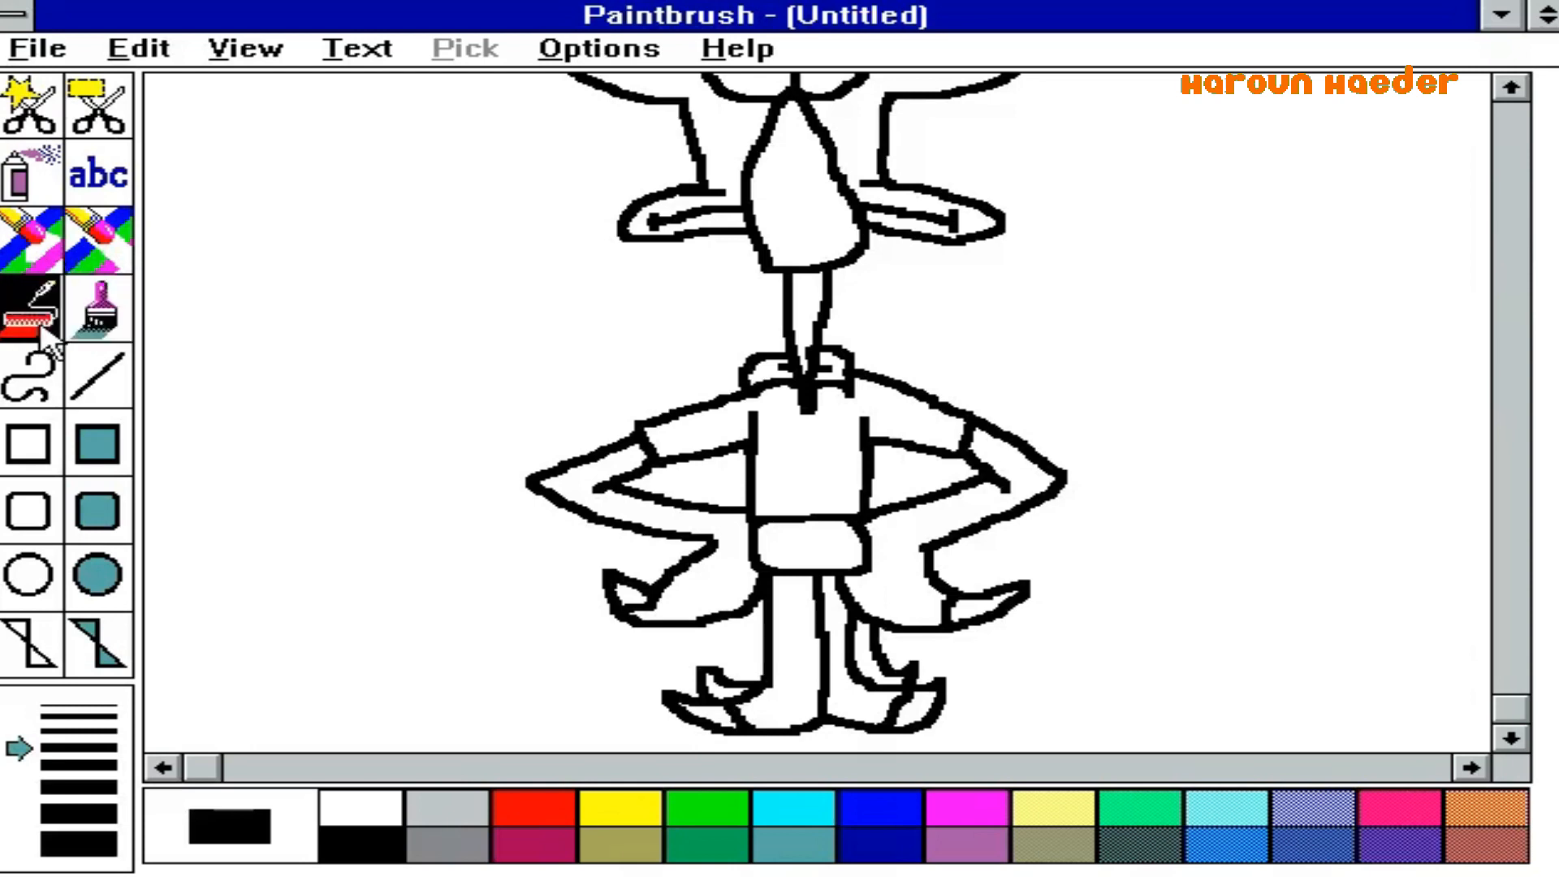
left_click(1502, 845)
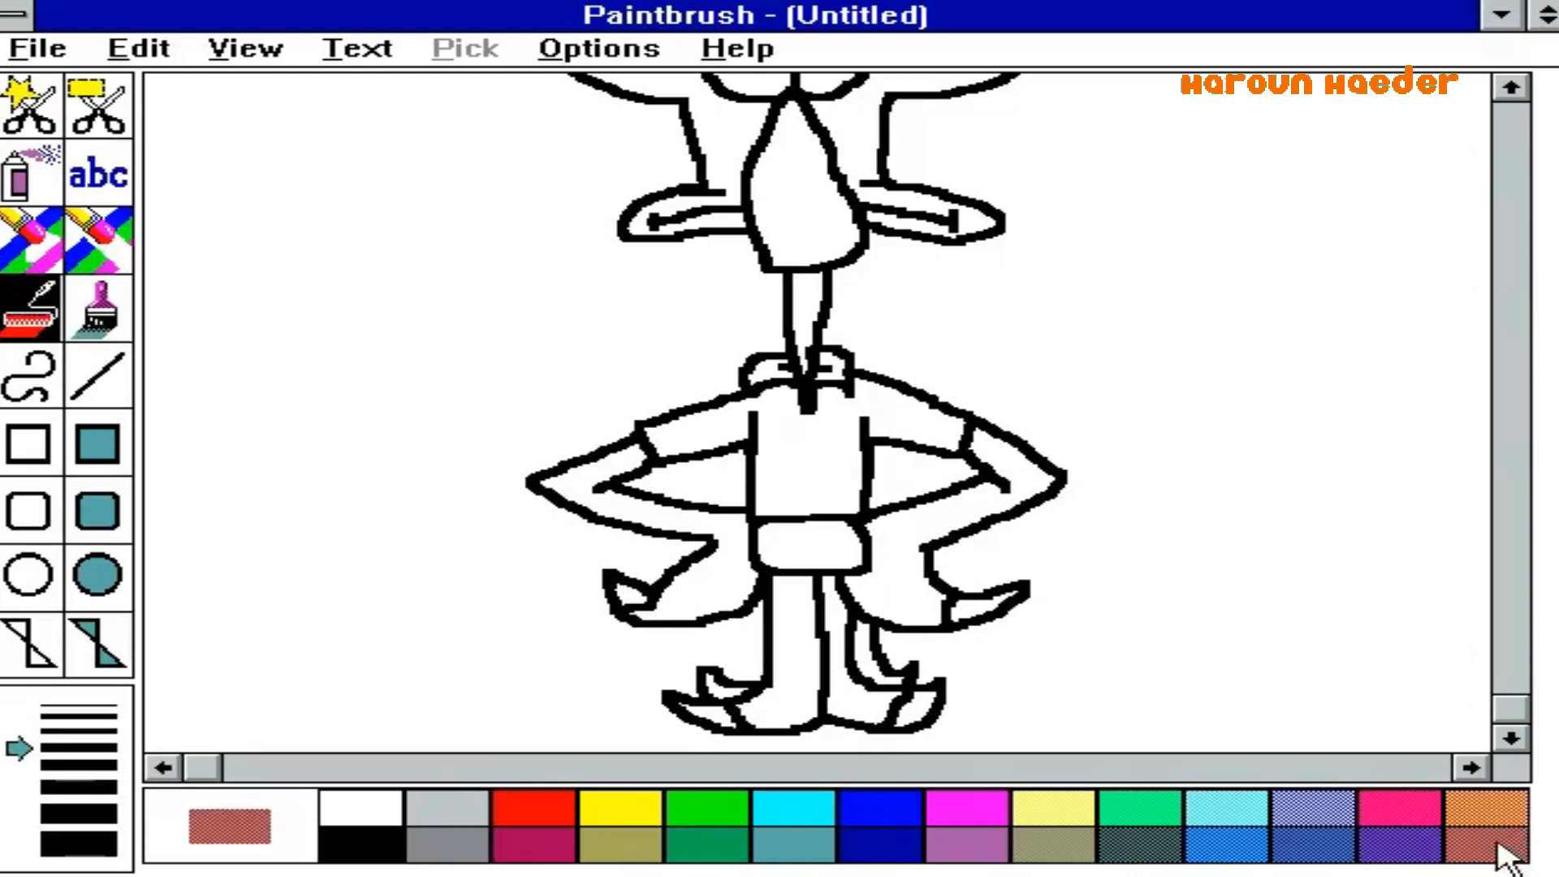
left_click(832, 459)
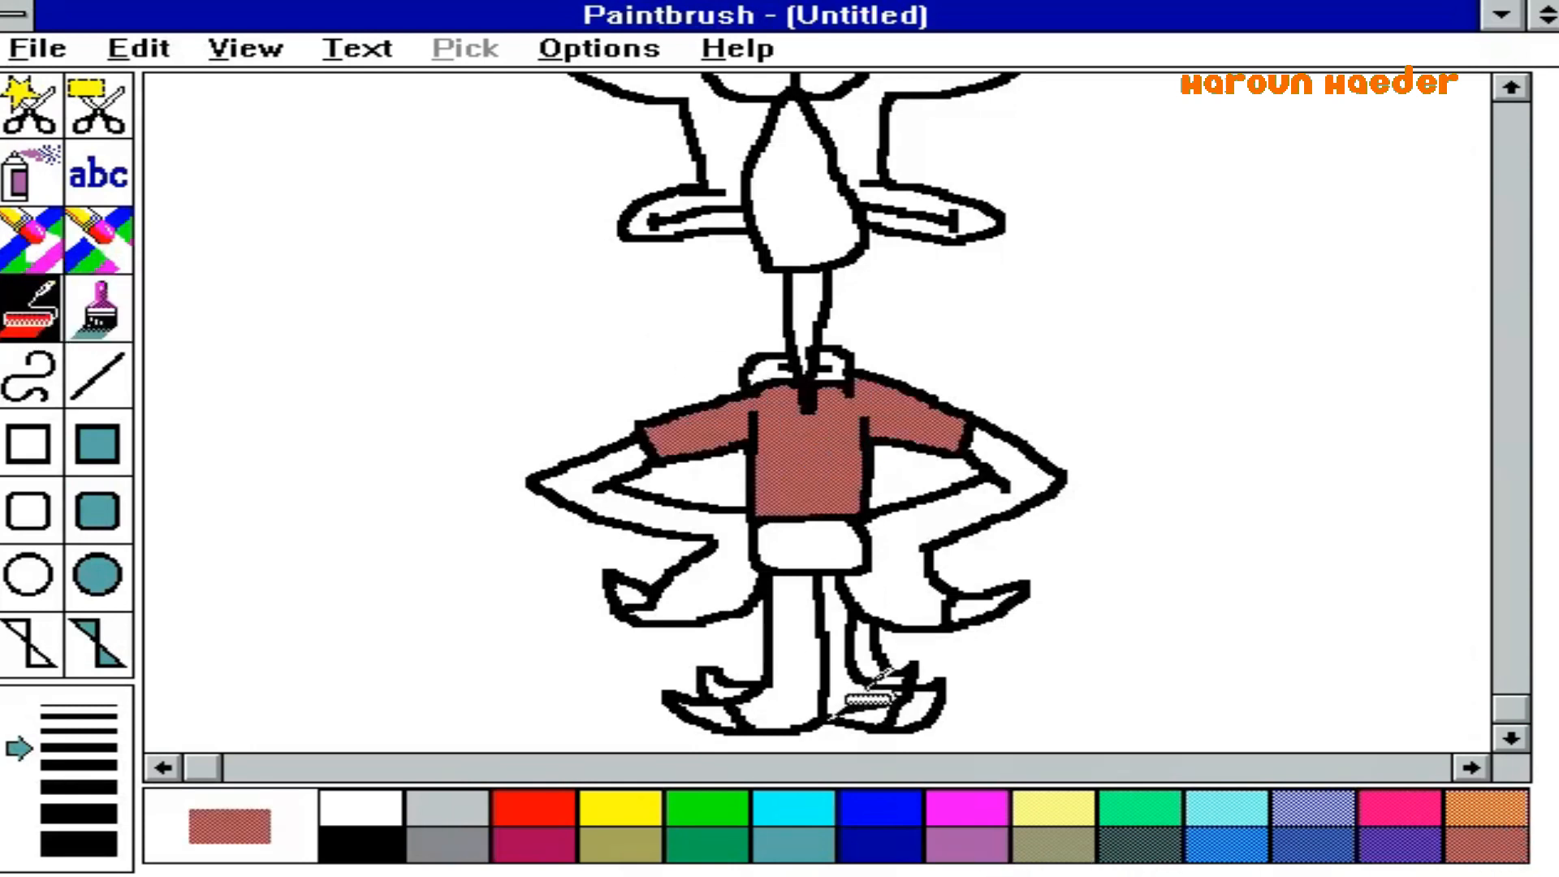
- Fill the hip section and all the tentacle legs with cyan, leaving the front foot tips unfilled
left_click(818, 812)
left_click(812, 548)
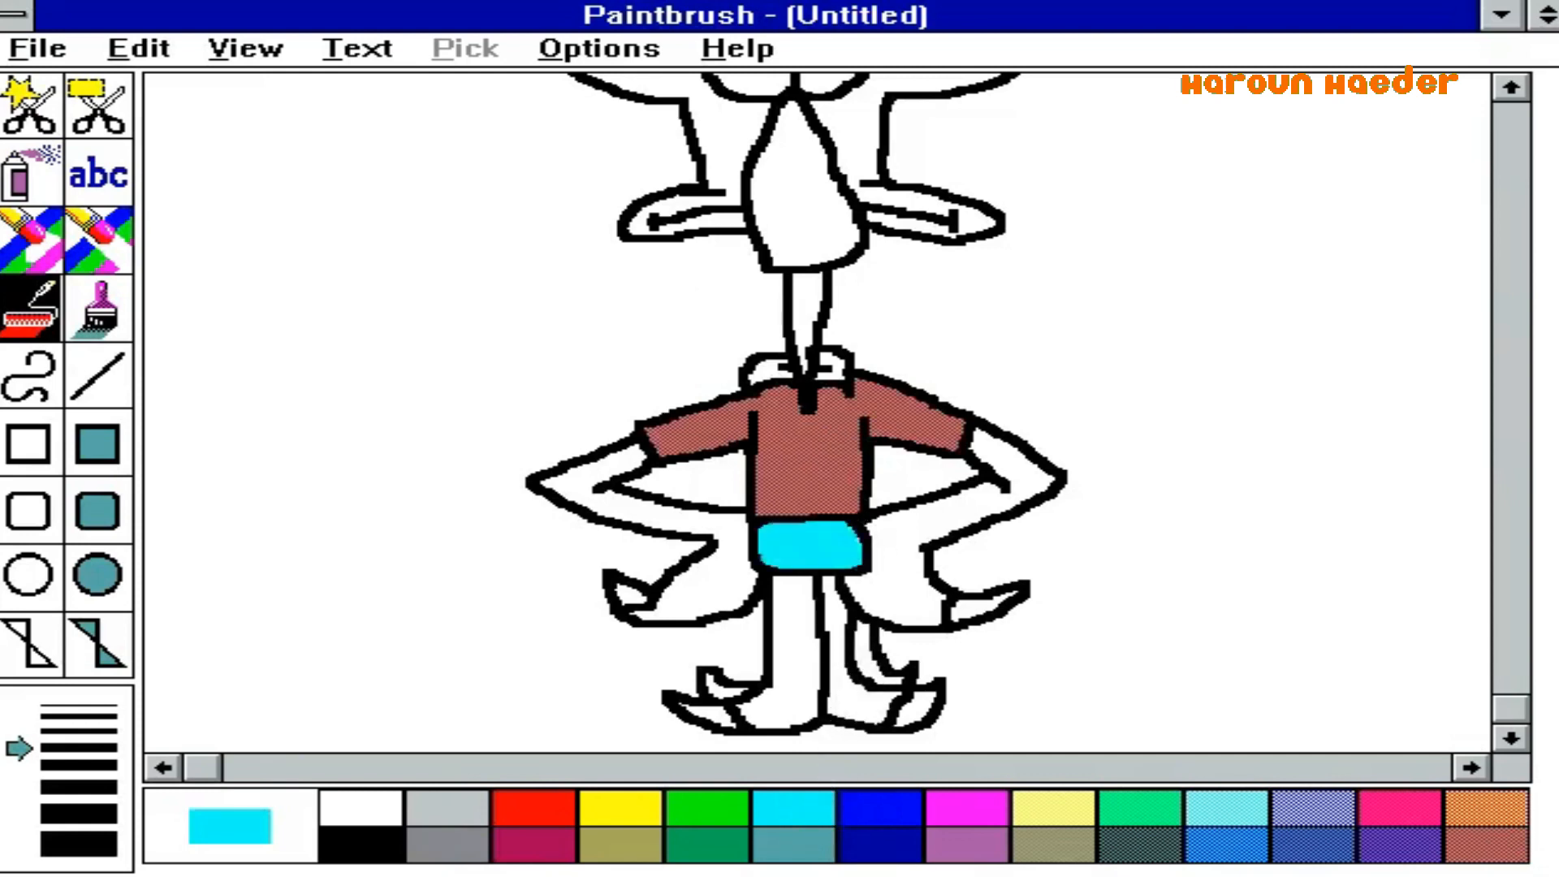
left_click(791, 617)
left_click(835, 654)
left_click(869, 650)
left_click(768, 684)
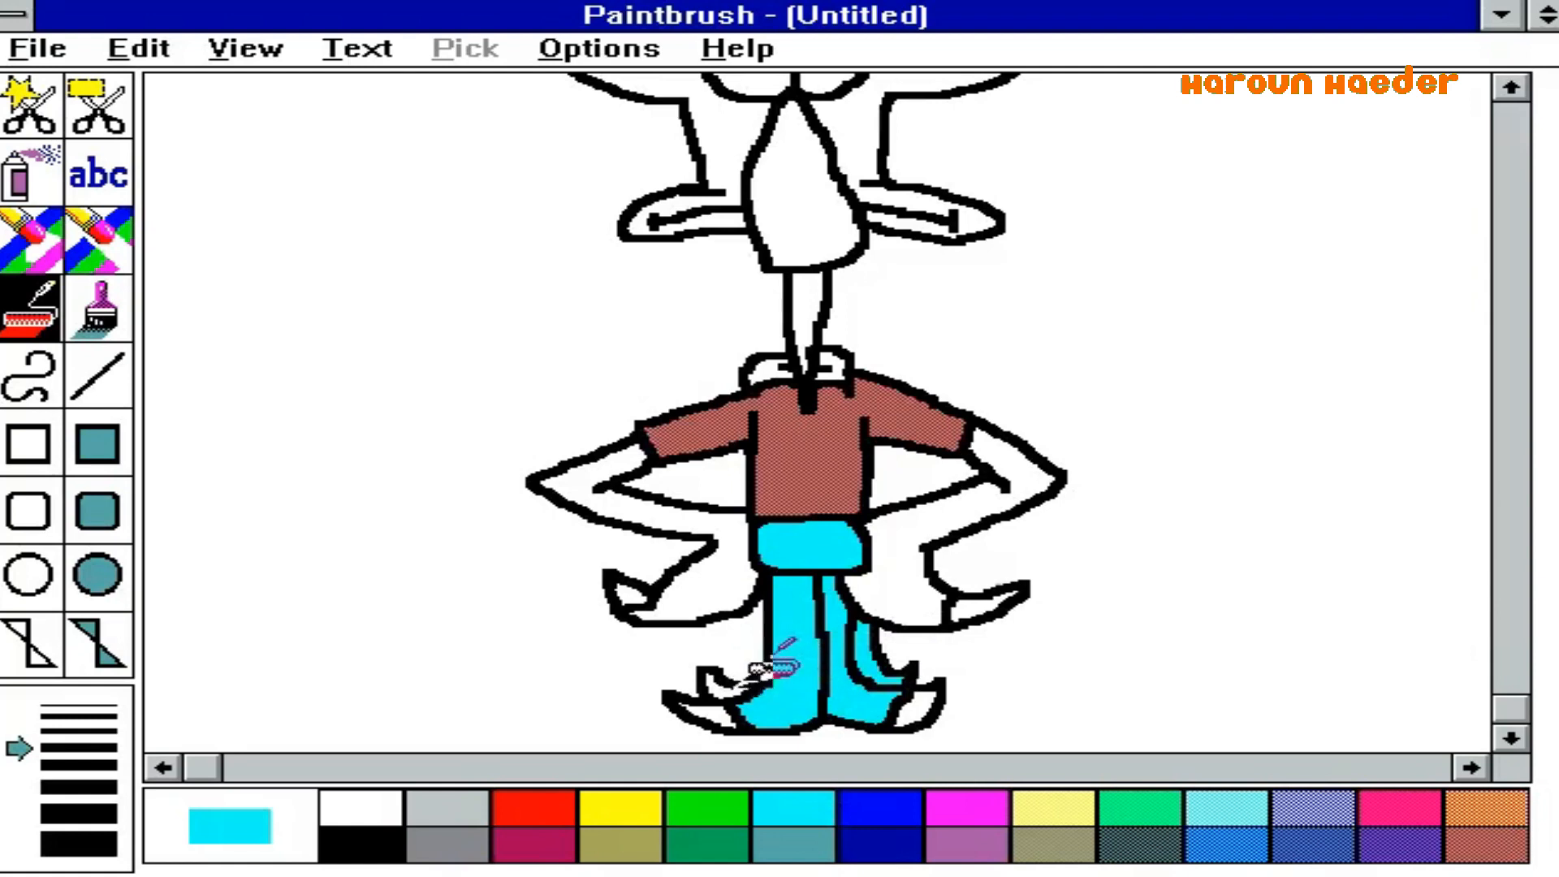
left_click(725, 684)
- Fill the tips of the two front feet with light purple
left_click(979, 845)
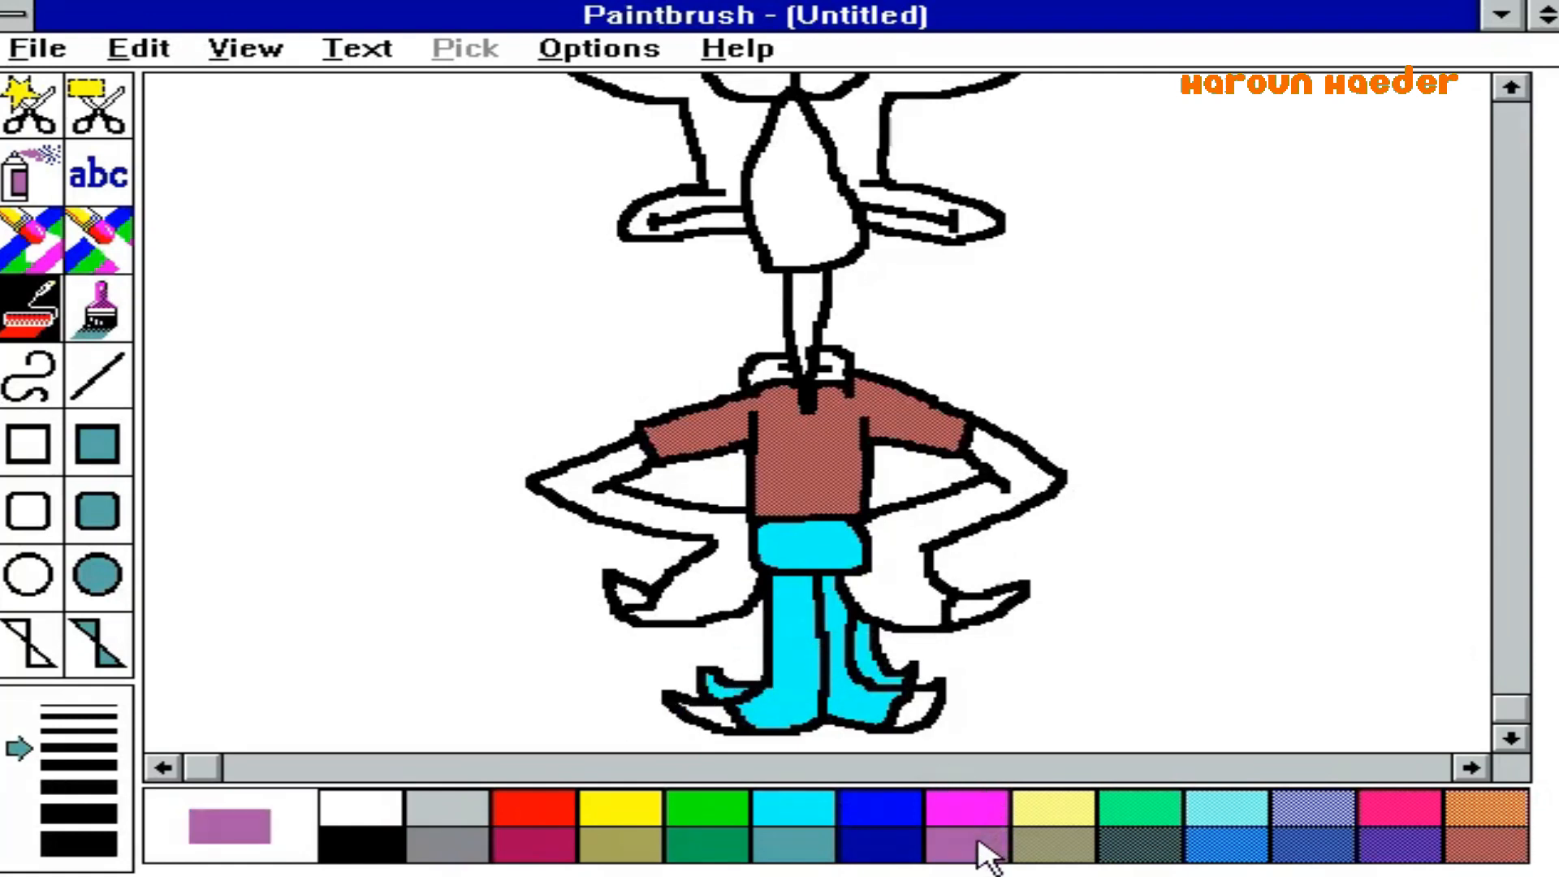
left_click(934, 694)
left_click(713, 705)
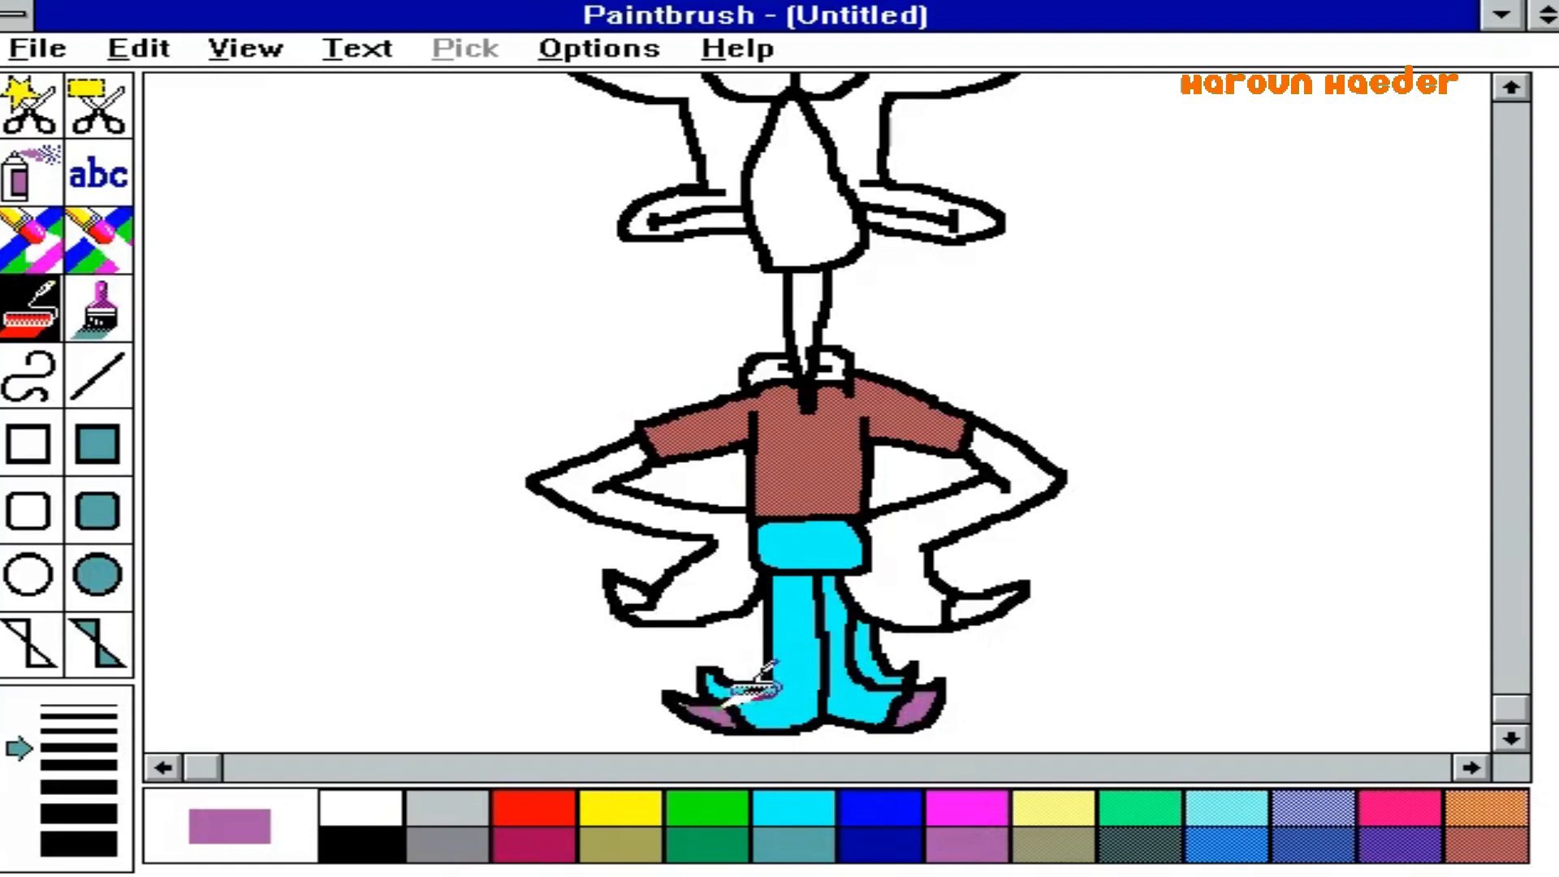
- Fill both arms and hands with cyan up to the marked-off hand tips
left_click(776, 812)
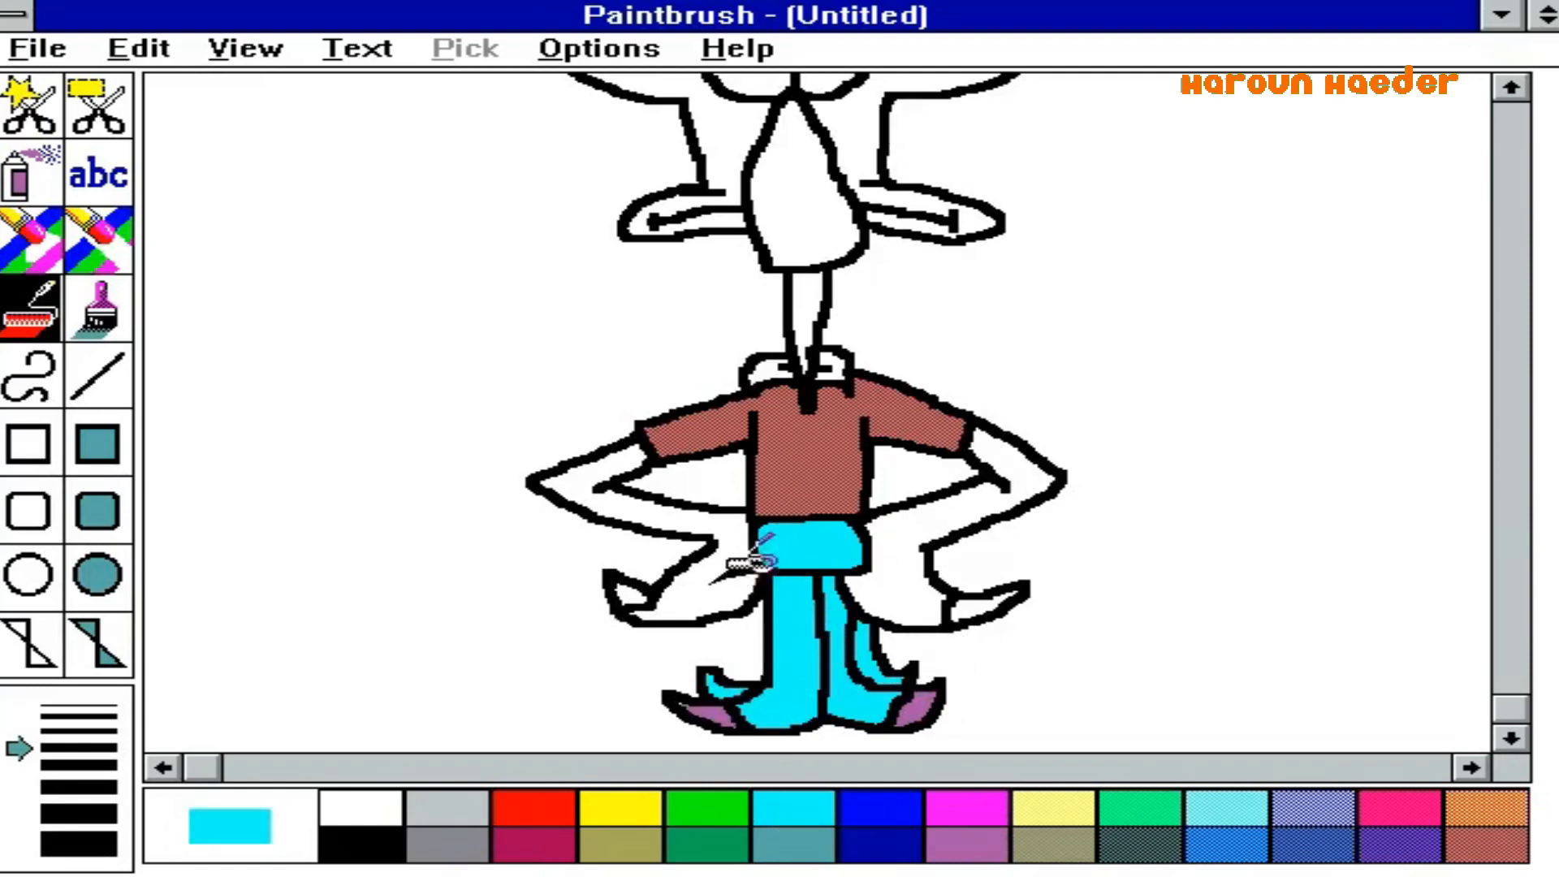
left_click(735, 564)
left_click(885, 558)
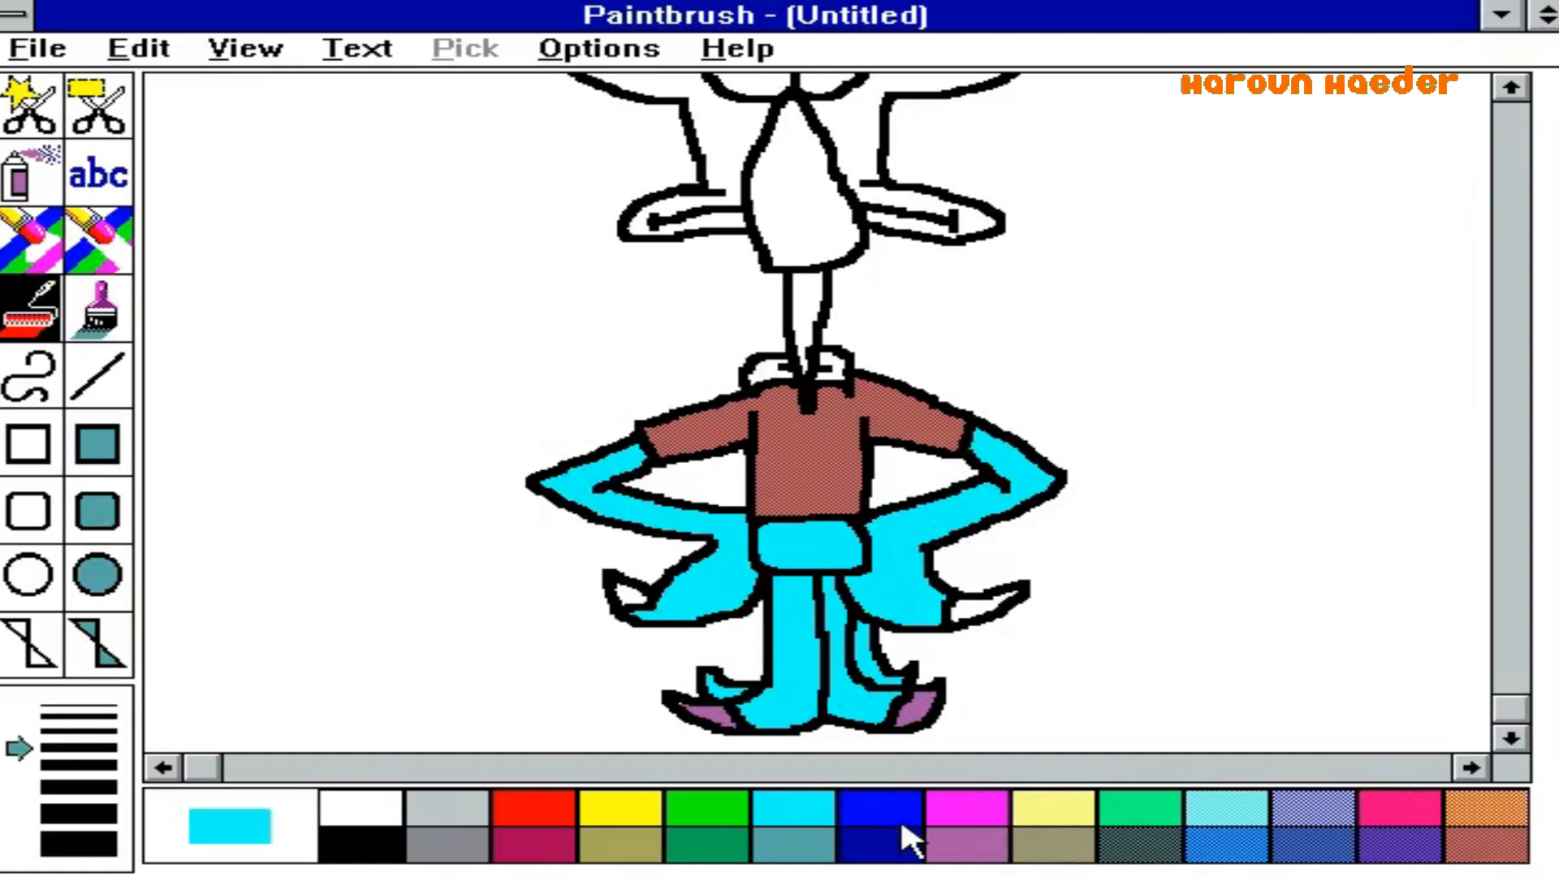
- Fill the tips of both hands with light purple
left_click(986, 853)
left_click(636, 594)
left_click(991, 605)
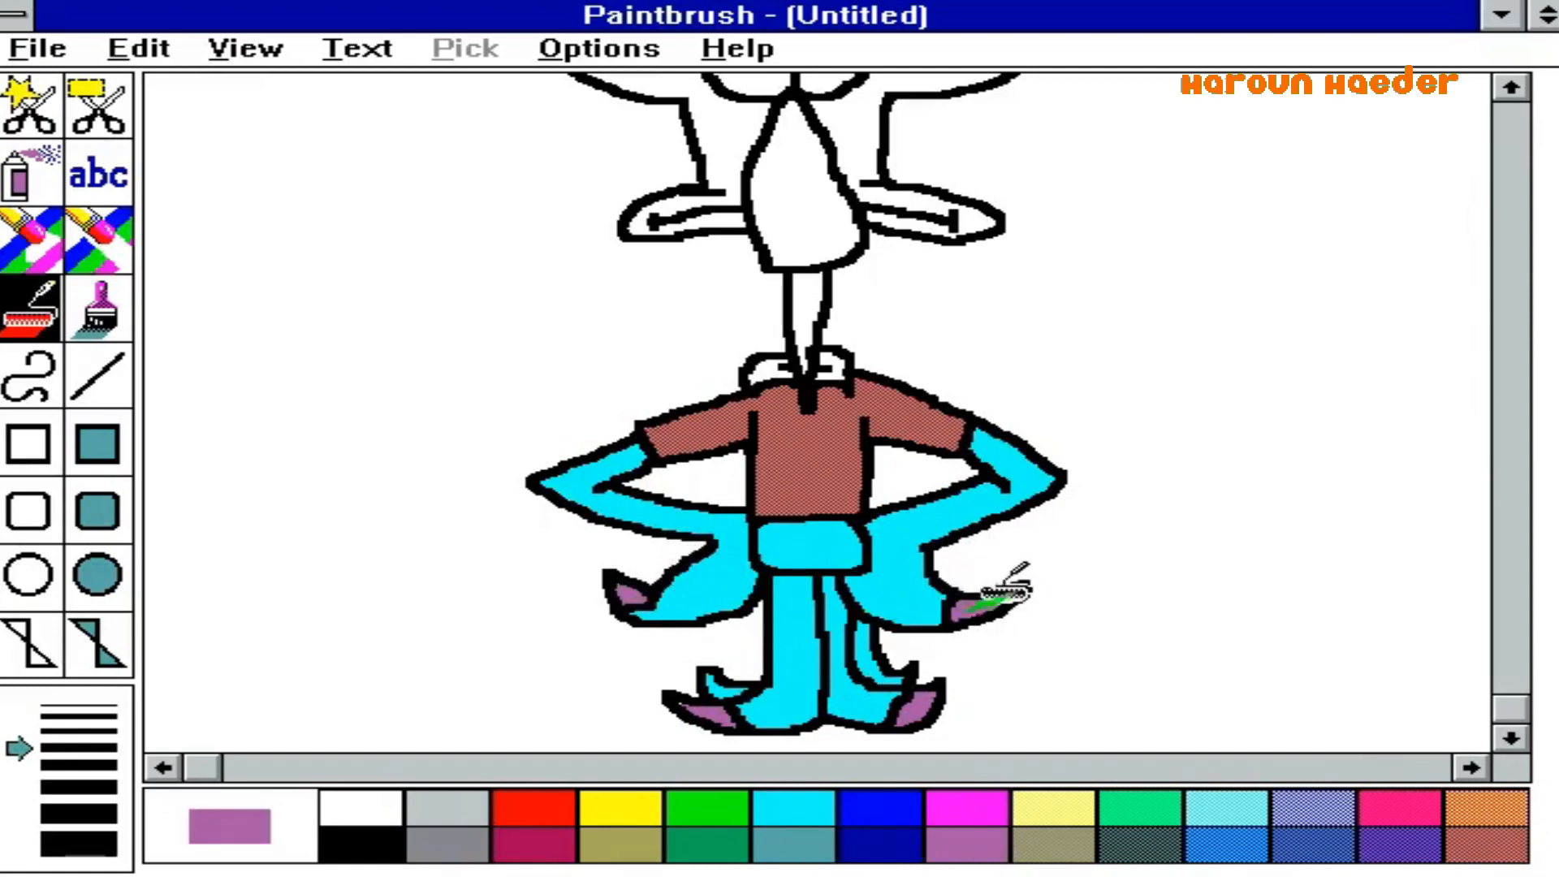
- Fill both halves of the collar with the same reddish brown as the shirt
left_click(1517, 848)
left_click(785, 369)
left_click(833, 367)
- Fill the neck, nose and head with cyan, keeping the eyes white
left_click_drag(1511, 707, 1517, 203)
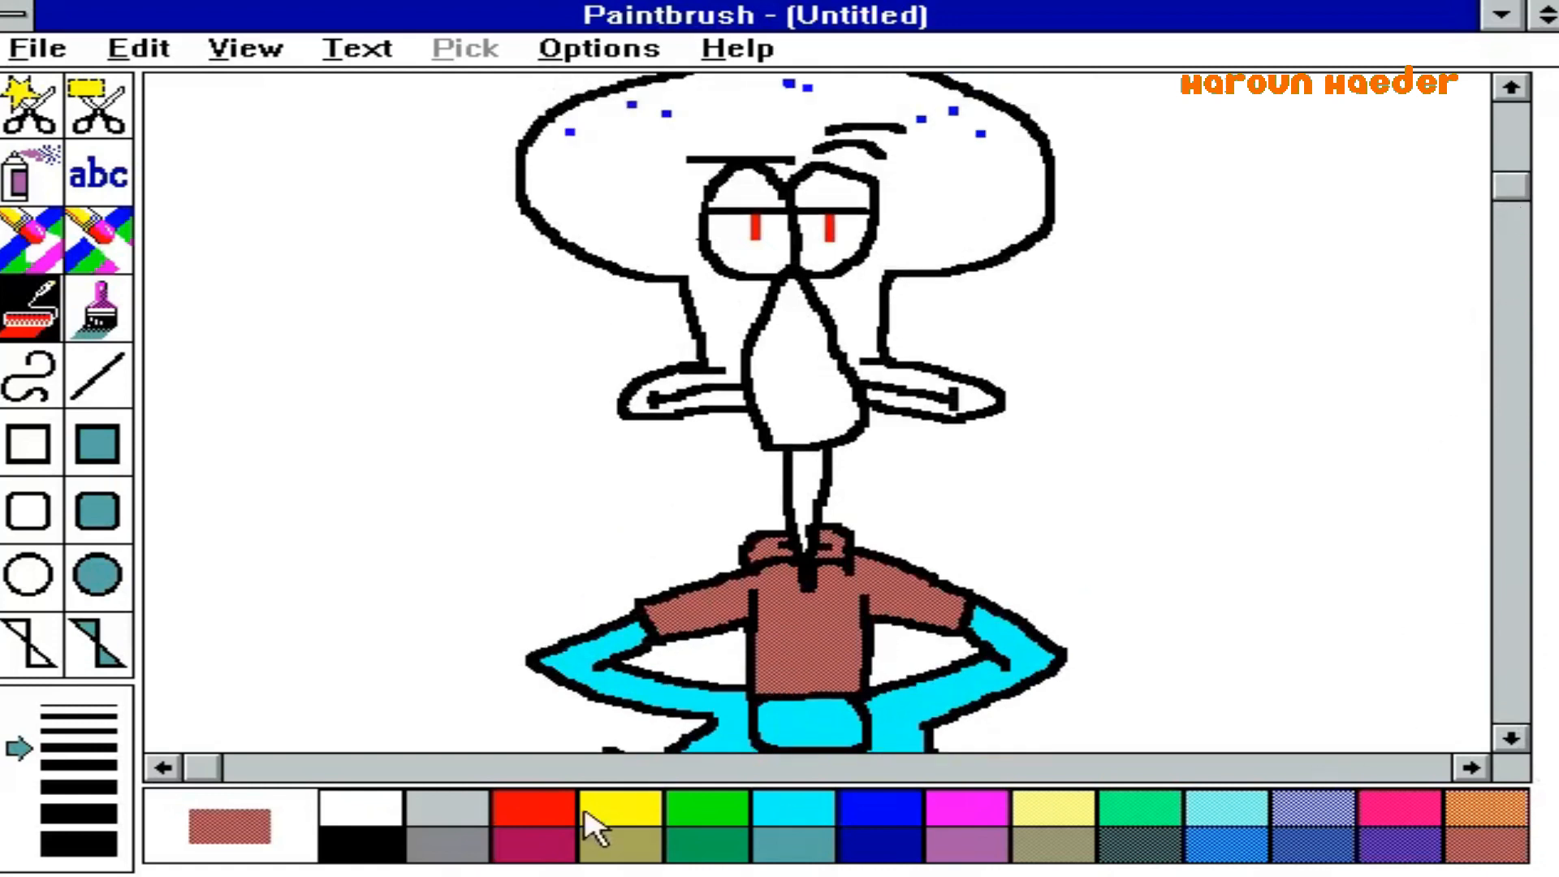
left_click(784, 816)
left_click(809, 483)
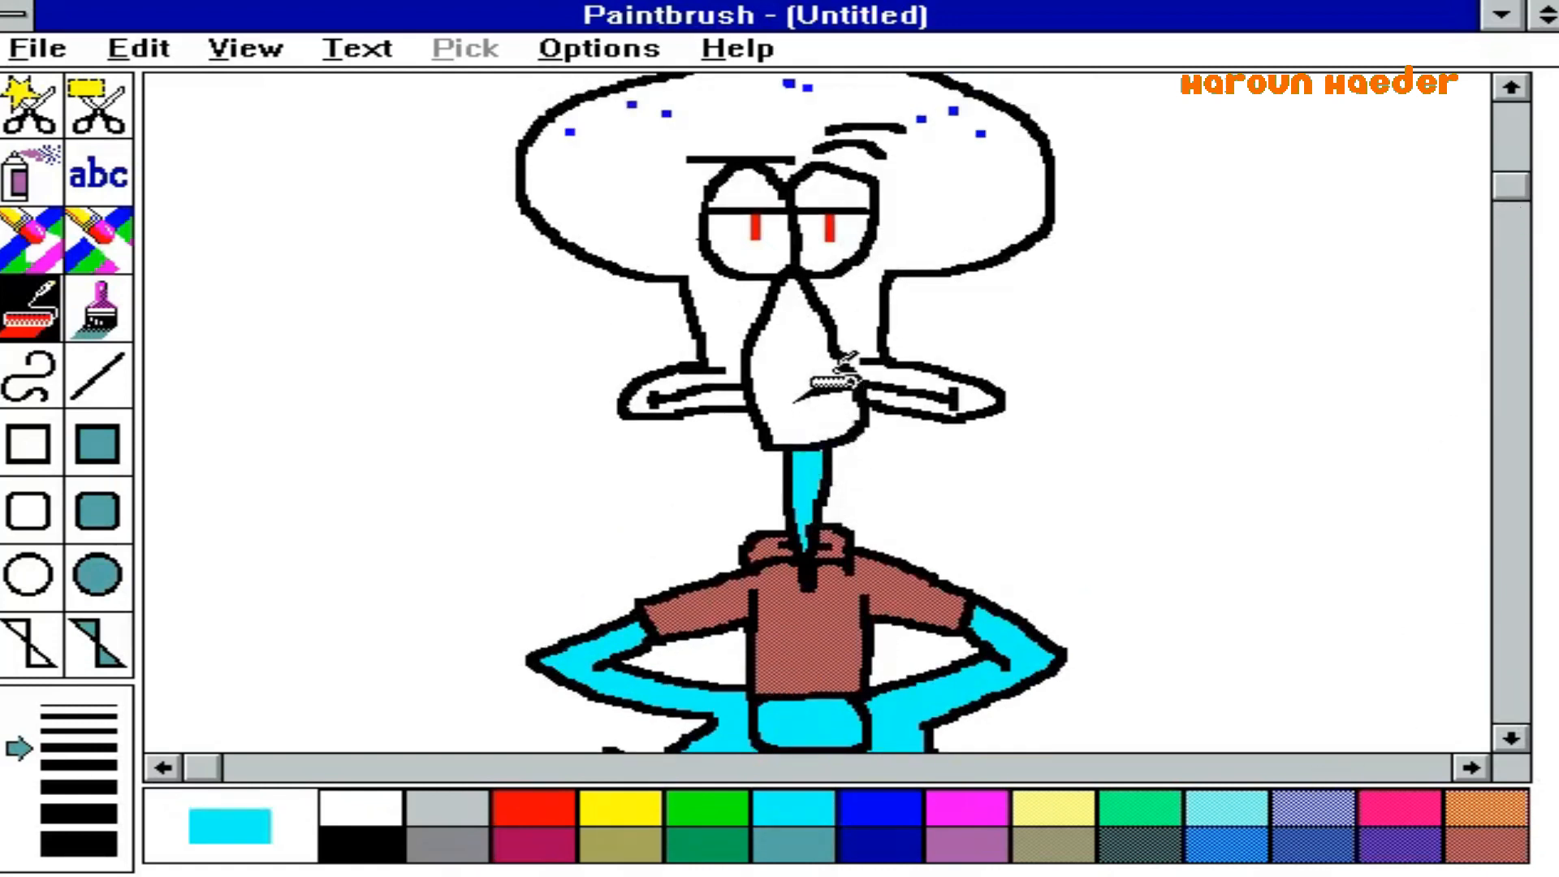
left_click(800, 380)
left_click(849, 291)
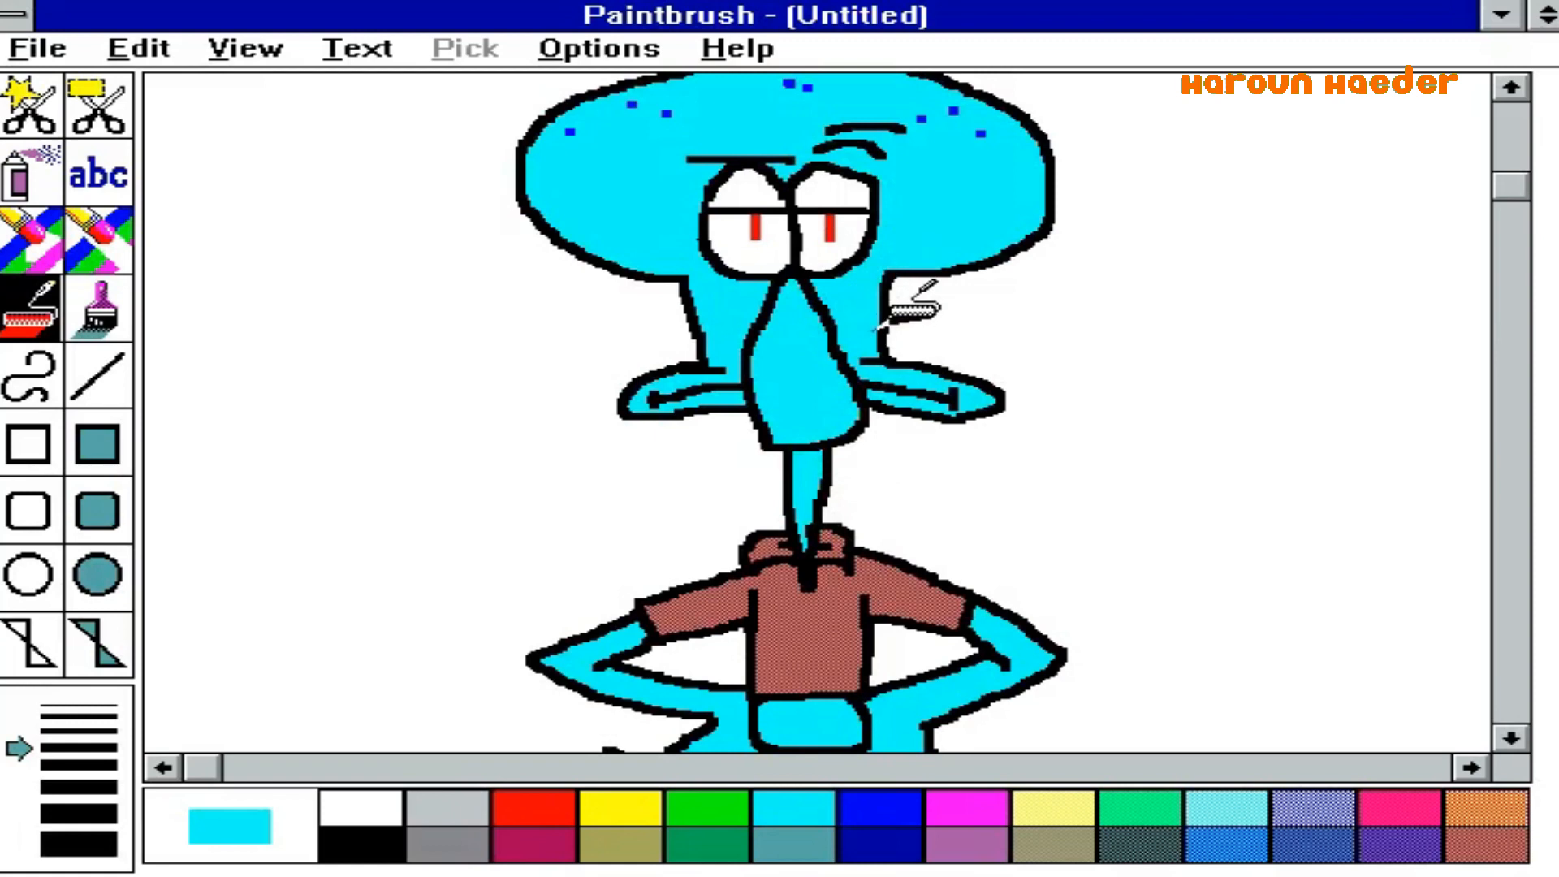
- Fill both upper eyelids with dark teal and the lower parts of both eyes with pale yellow, keeping the red pupils
left_click(806, 852)
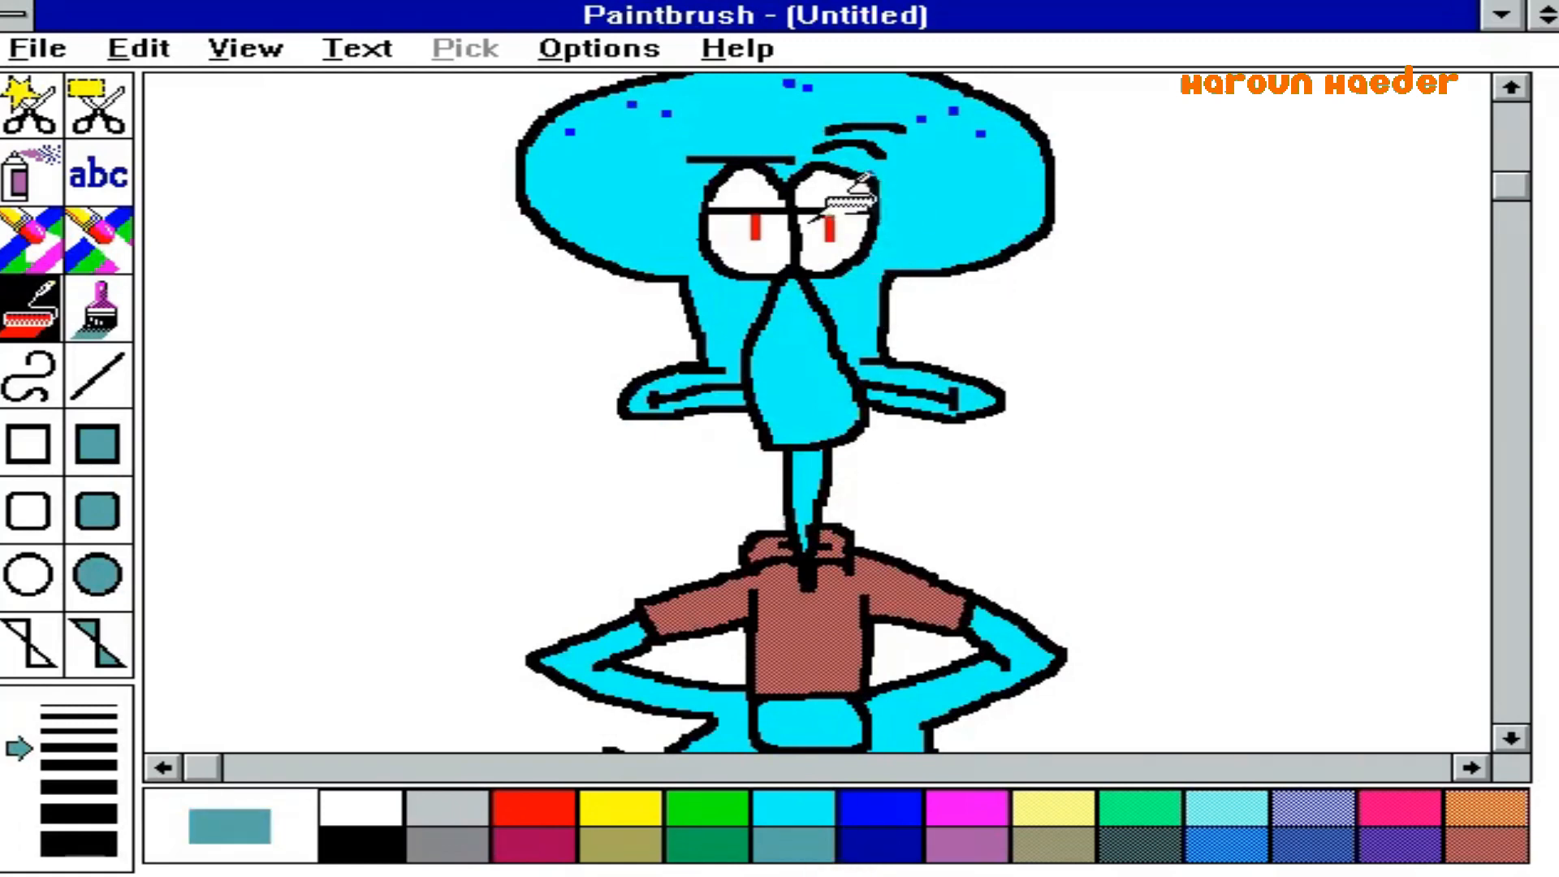
left_click(759, 193)
left_click(837, 185)
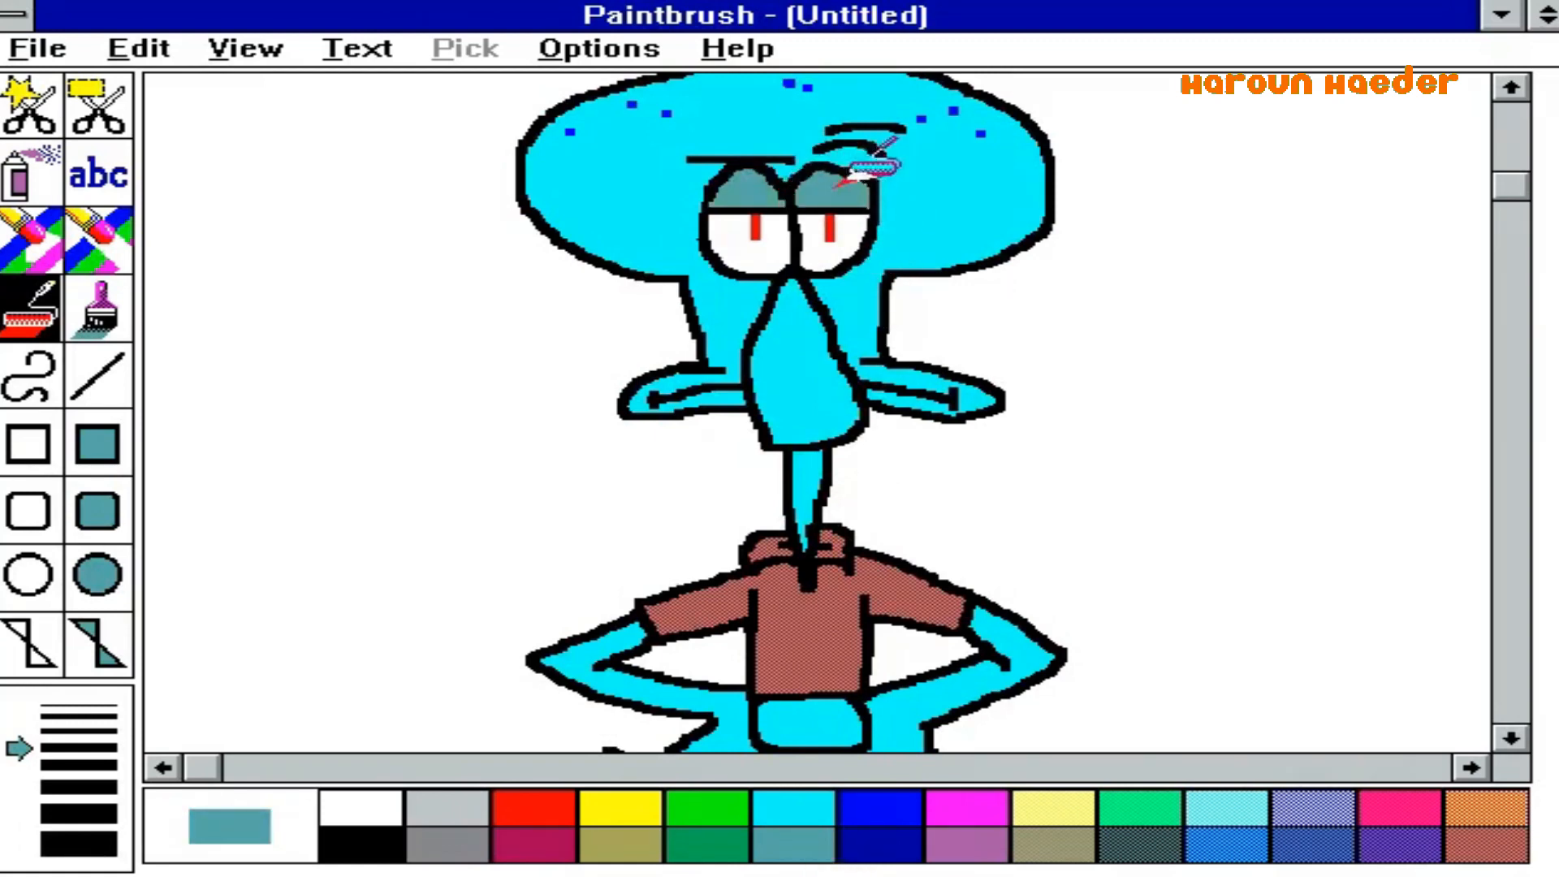
left_click(1049, 812)
left_click(784, 234)
left_click(814, 239)
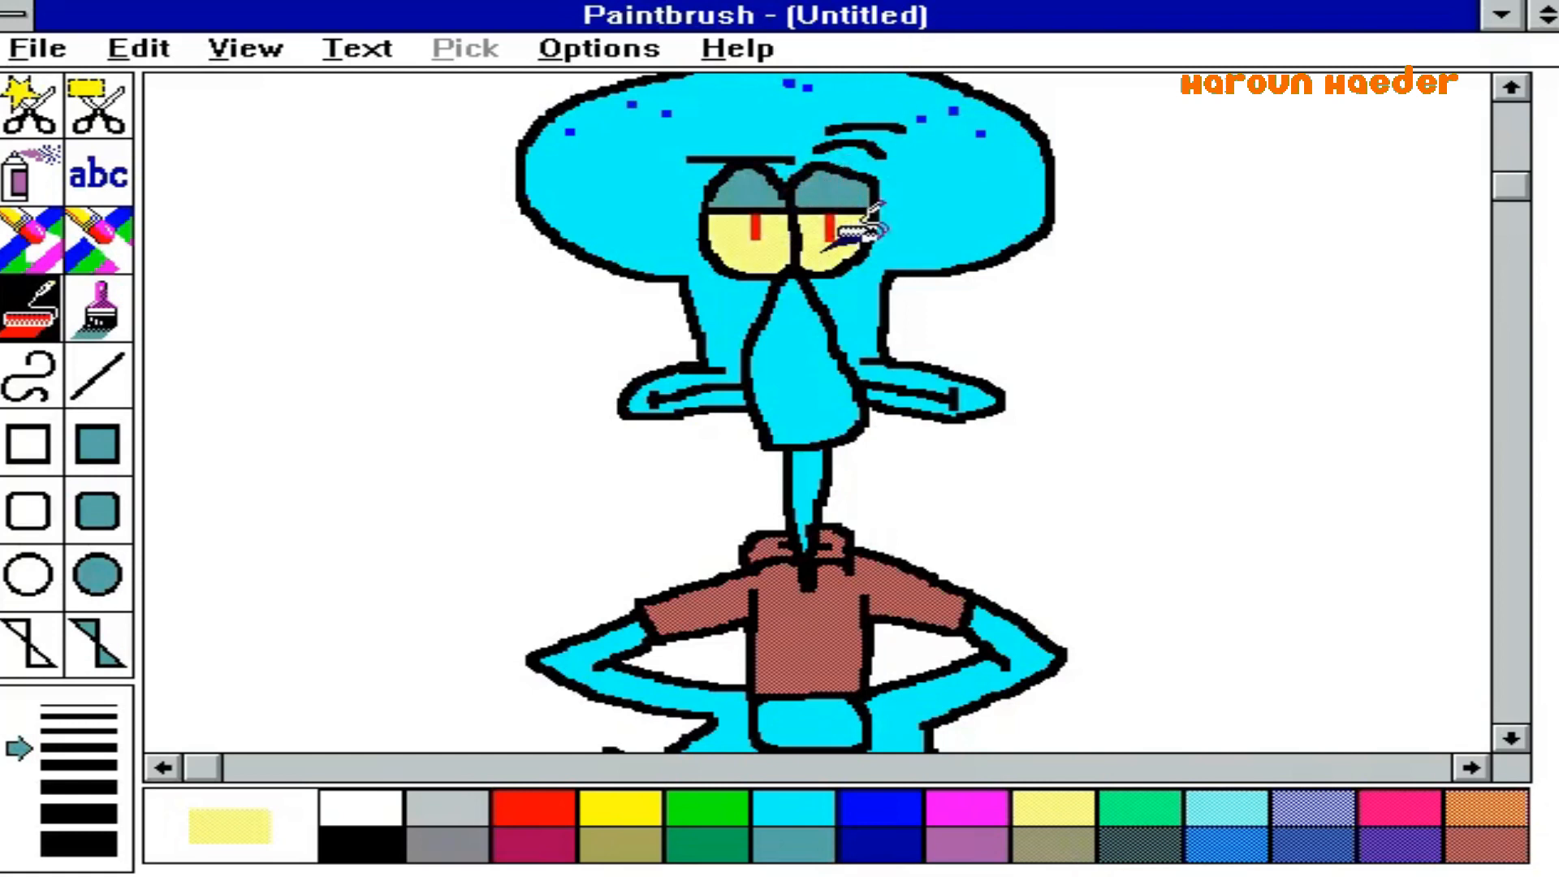
- Start saving the drawing and enter squidward.bmp as its file name
left_click_drag(1512, 189, 1511, 134)
left_click(37, 51)
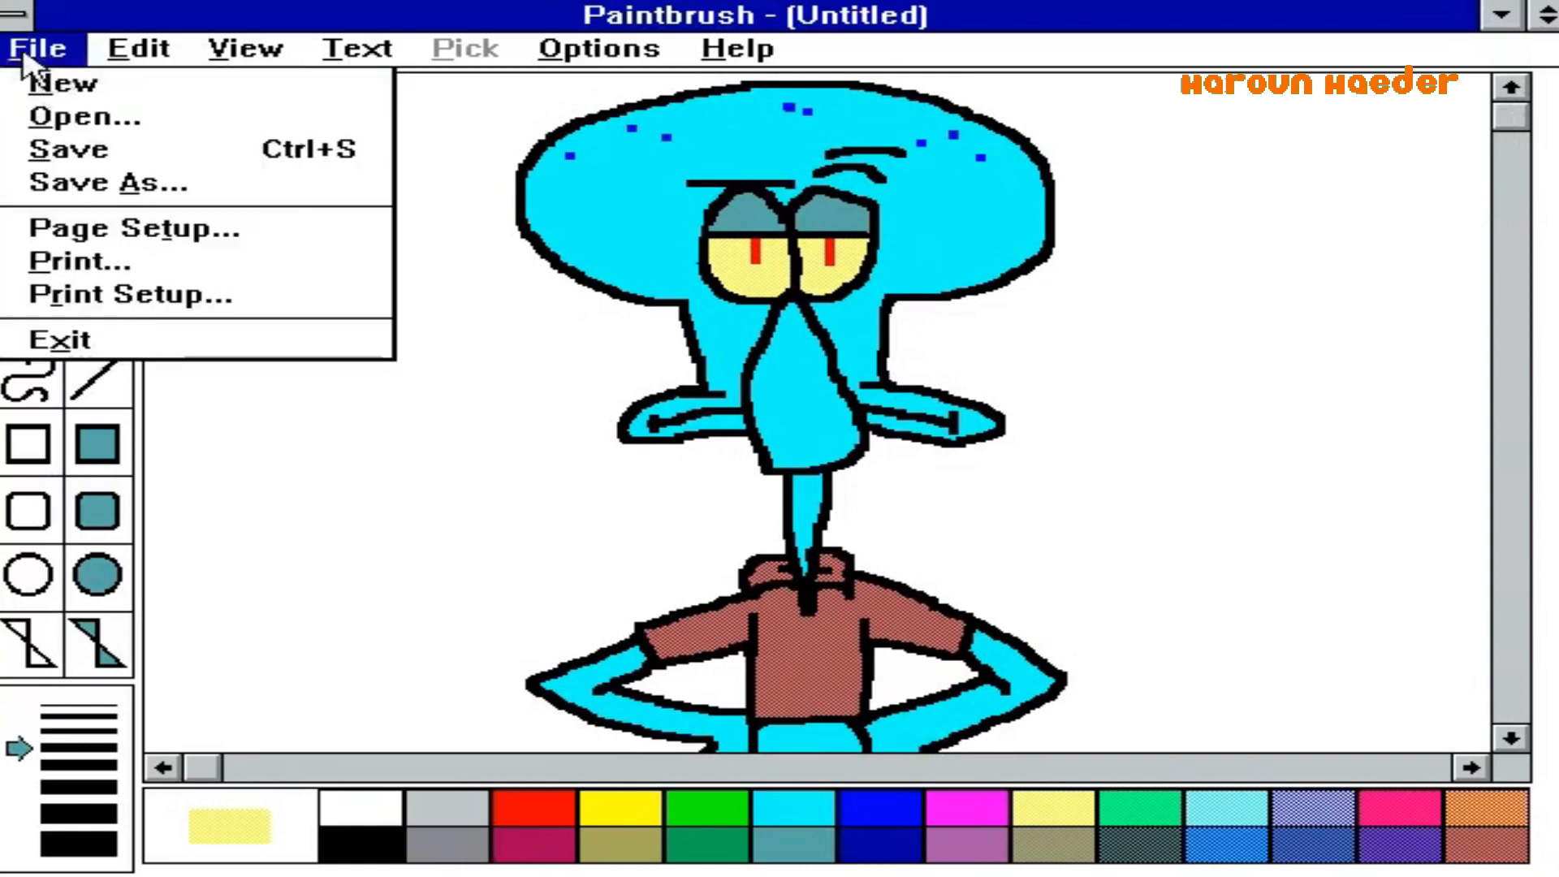
left_click(107, 148)
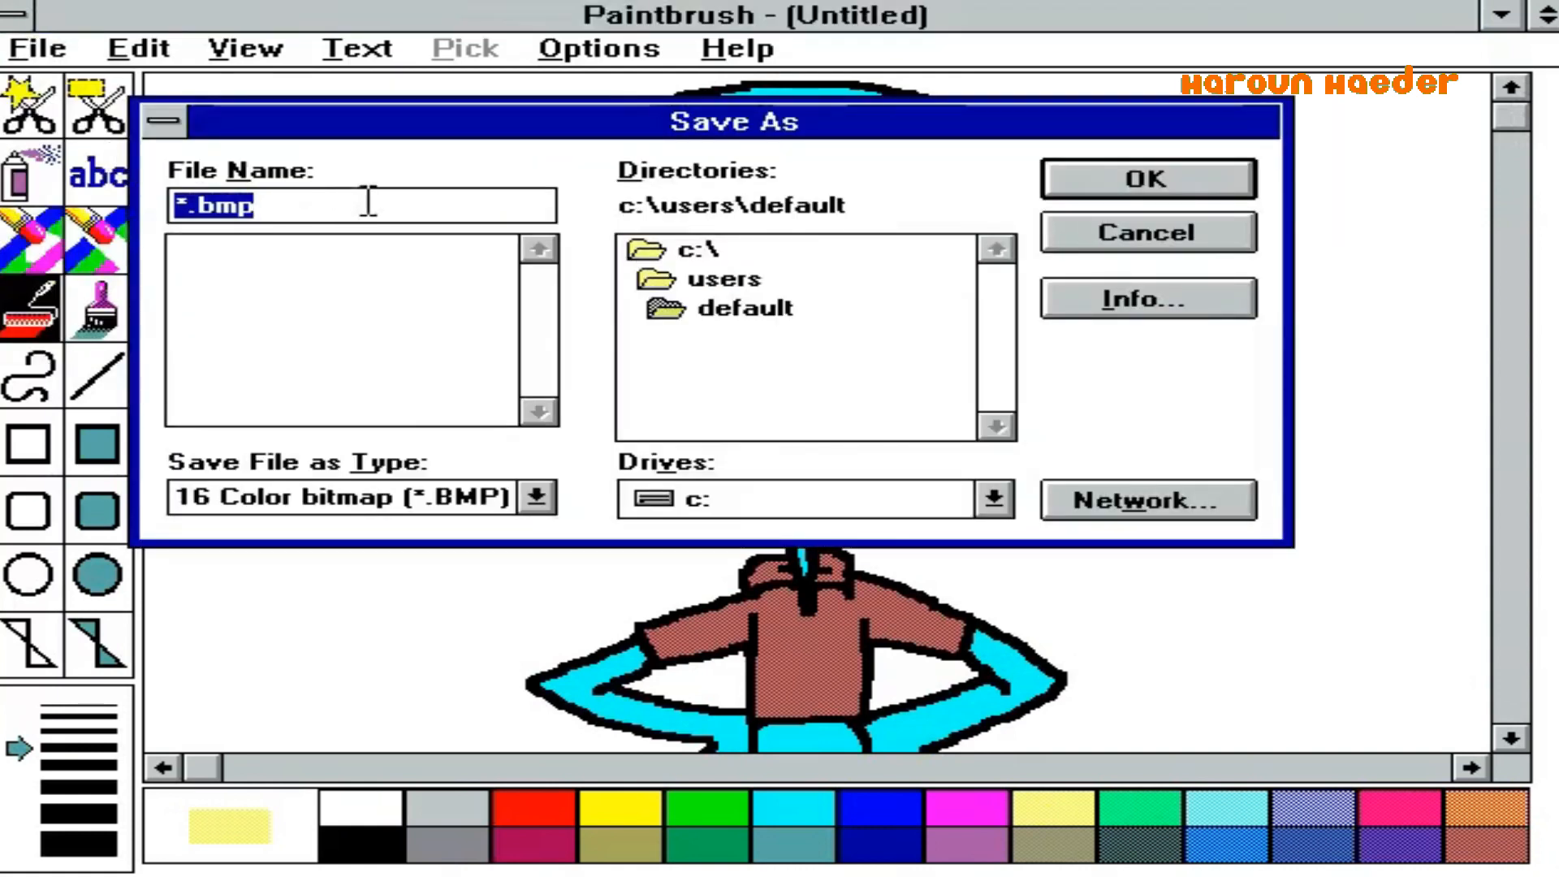
left_click(307, 206)
key("Left")
key("Left")
key("Left")
key("Left")
key("BackSpace")
type("squidward")
- Choose 24-bit bitmap (*.BMP) as the file type and save the drawing
left_click(446, 515)
left_click(471, 519)
left_click(497, 495)
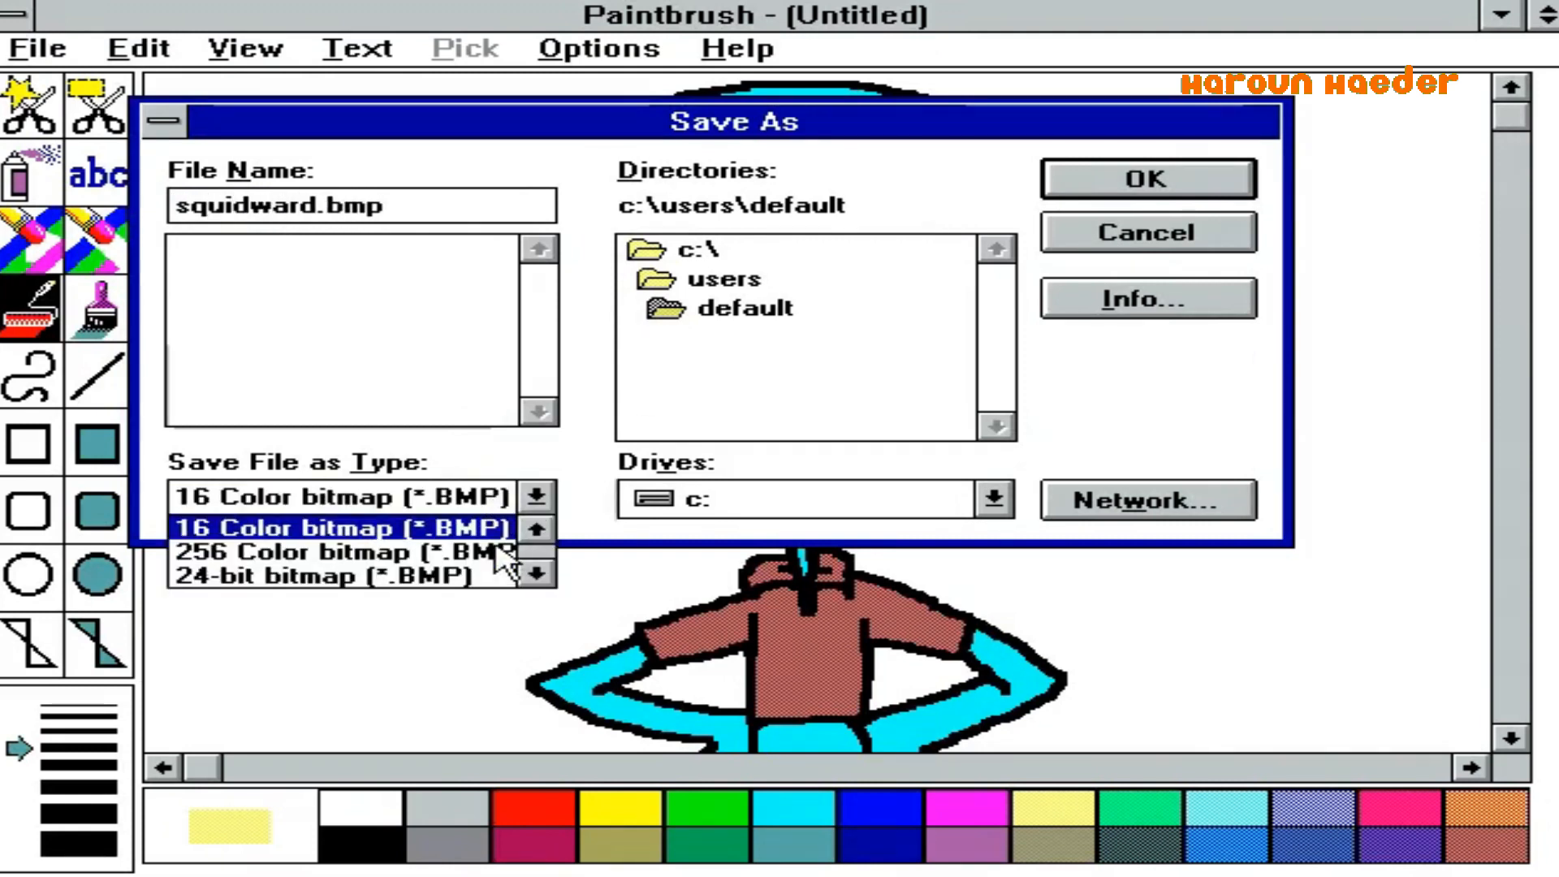
left_click(479, 577)
left_click(1129, 178)
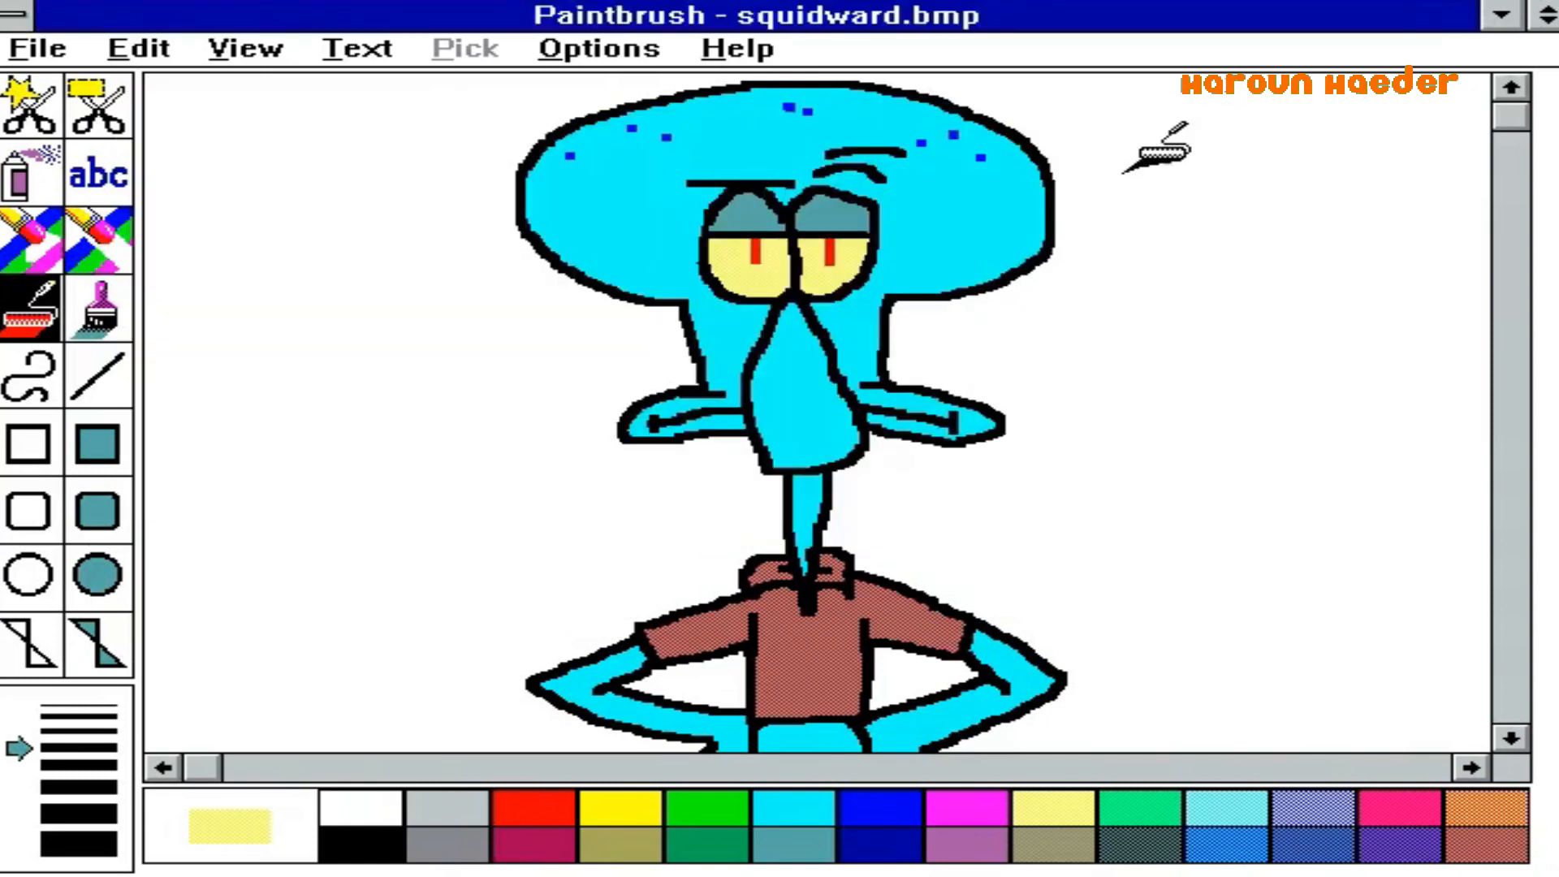
- Minimize the drawing program, switch to the open Notepad note and replace its text with "thx for watching and take care"
left_click(1501, 15)
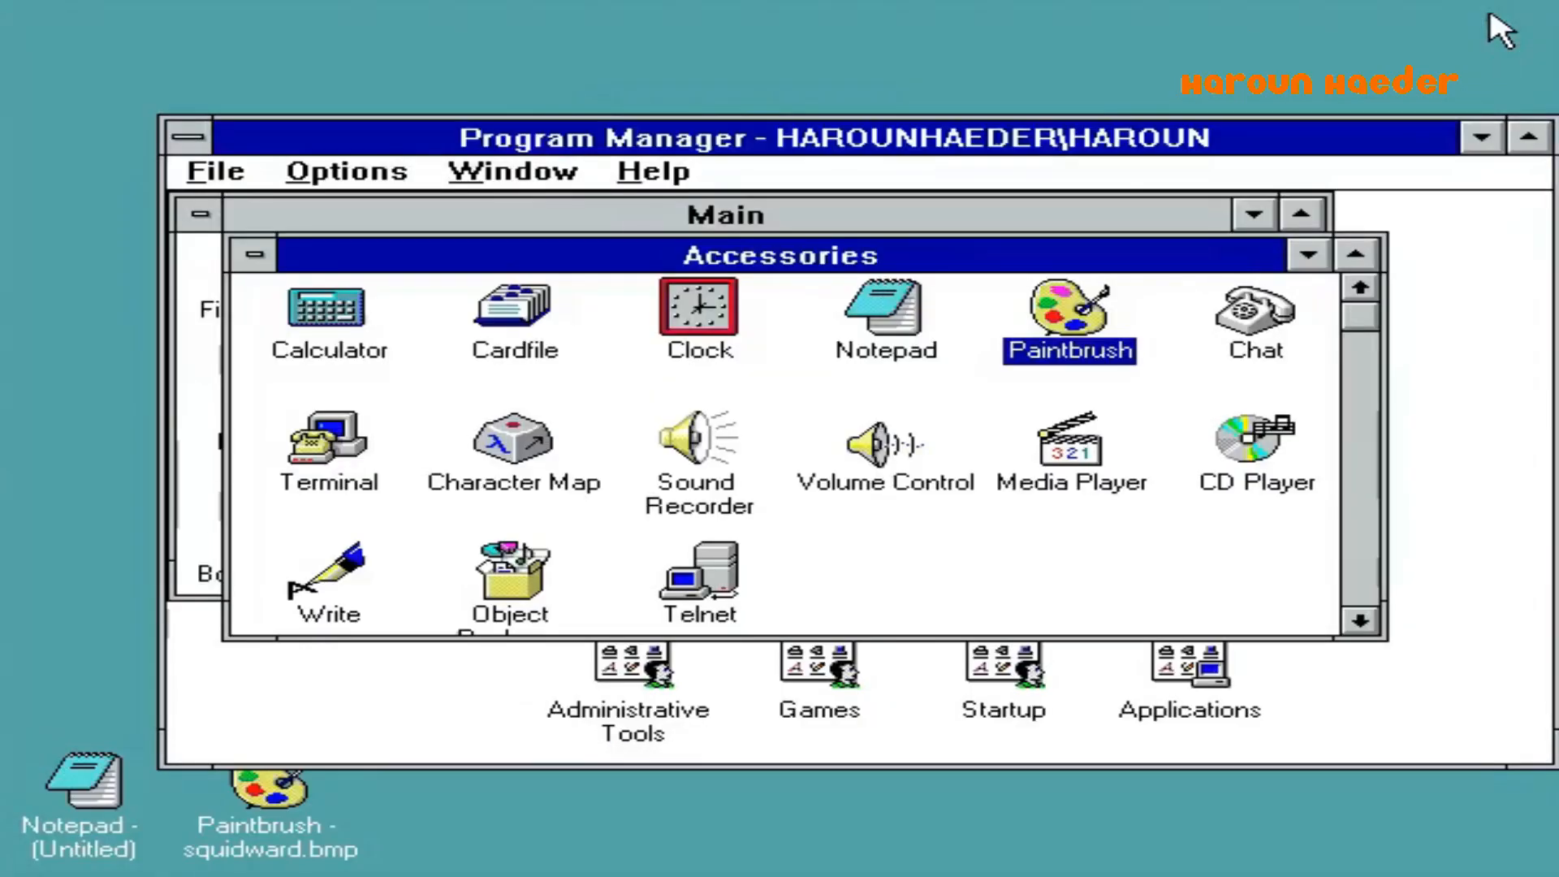
double_click(65, 844)
key("ctrl+a")
type("thx for watching and tka")
key("BackSpace")
key("BackSpace")
type("ake care")
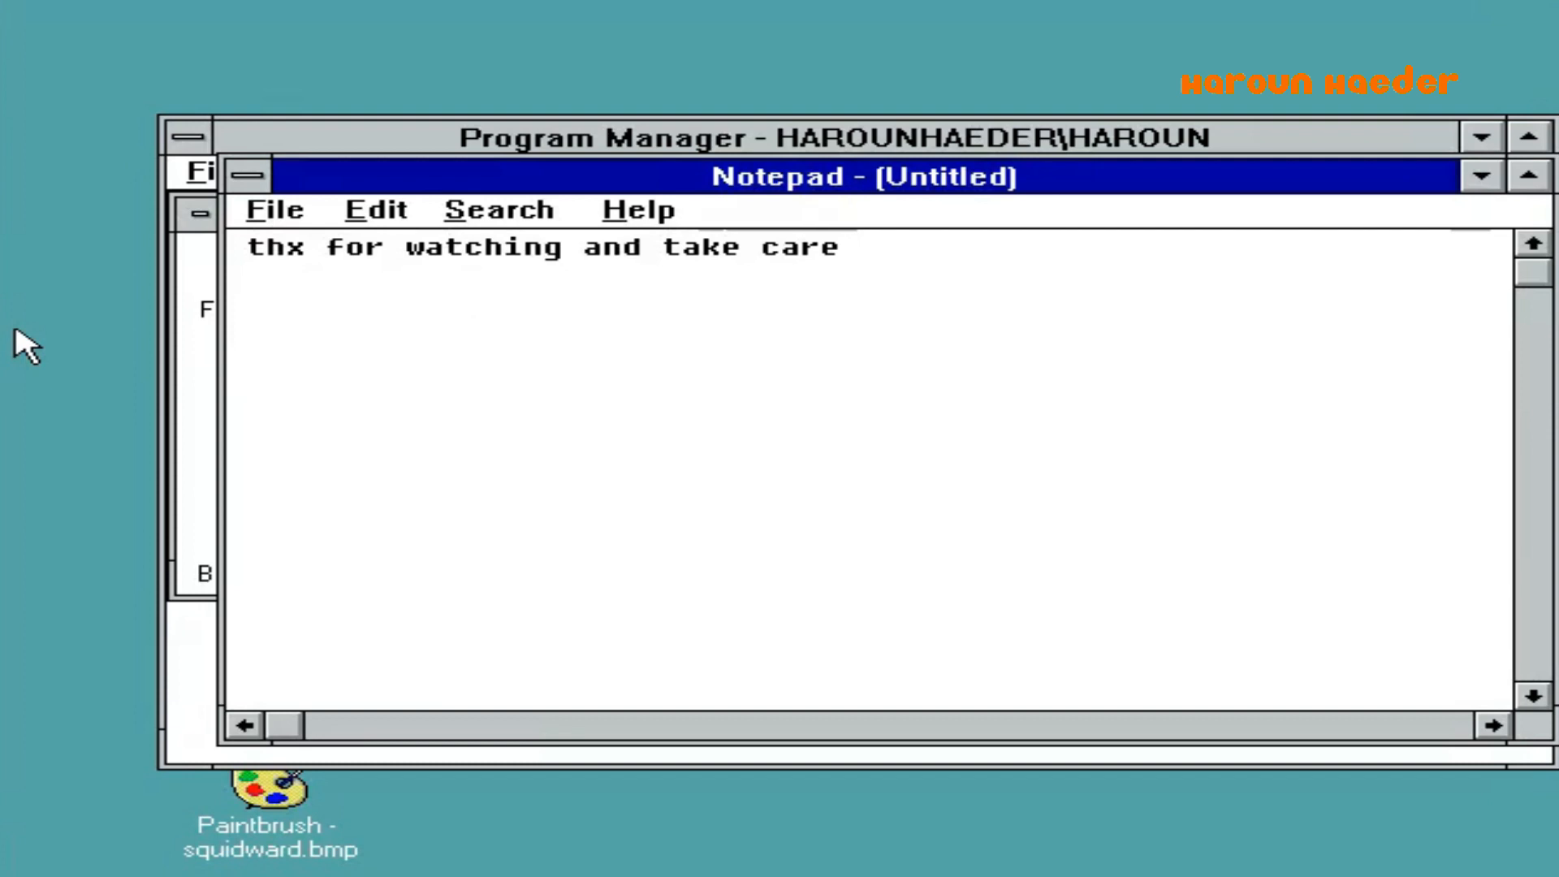